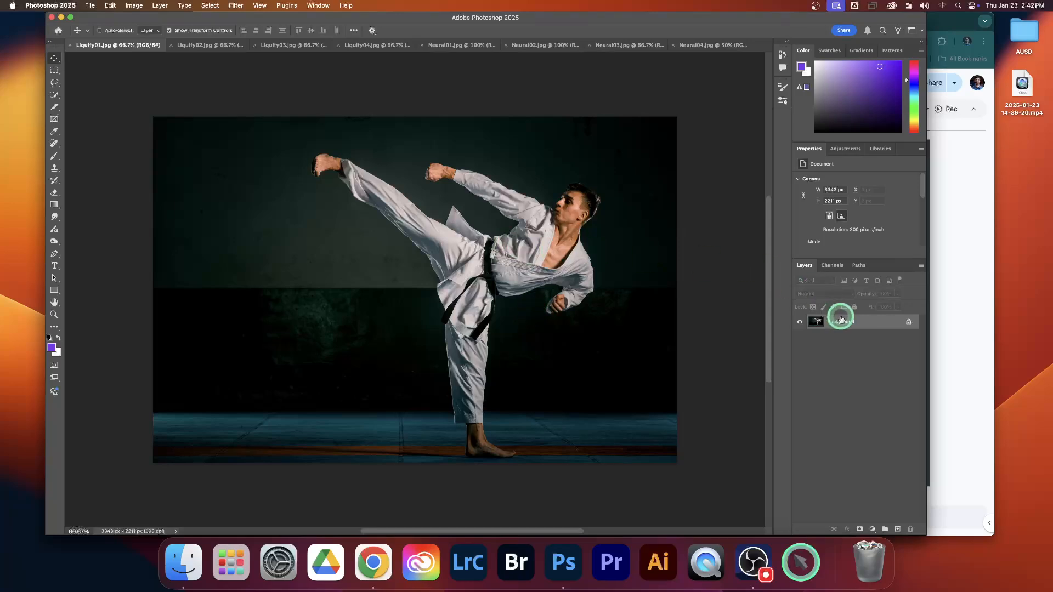
Convert the Background layer of Liquify01.jpg for Smart Filters and accept the conversion to a smart object.
{"action": "right_click", "coordinate": [875, 324]}
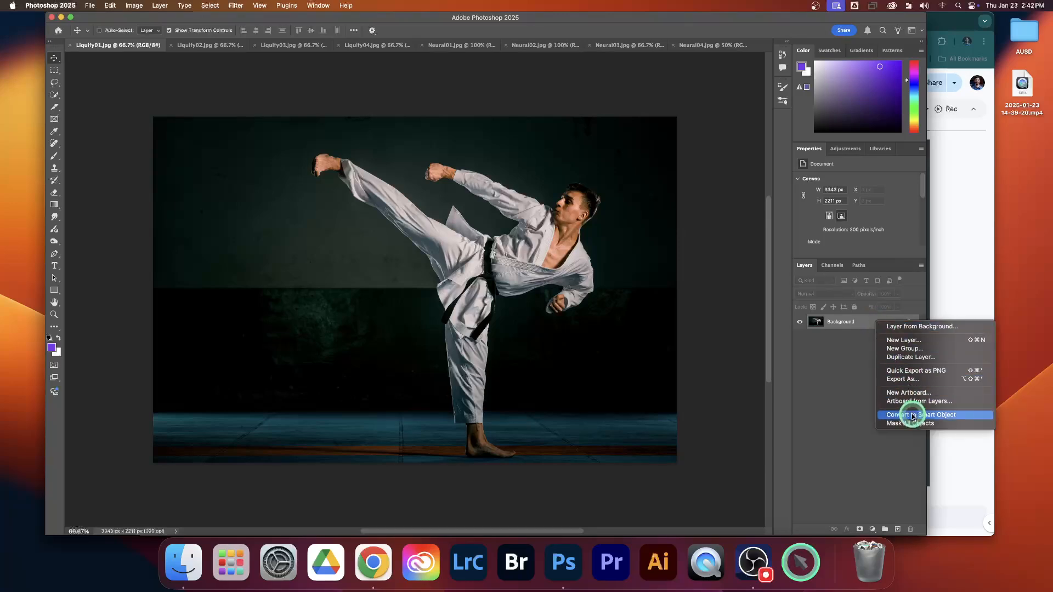
{"action": "left_click", "coordinate": [237, 7]}
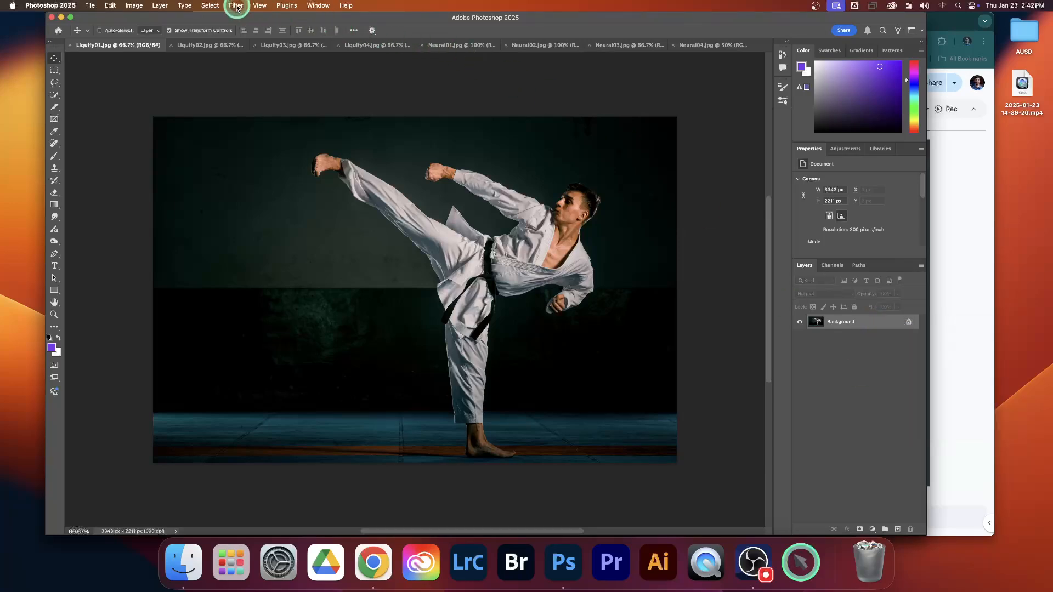
{"action": "left_click", "coordinate": [237, 7]}
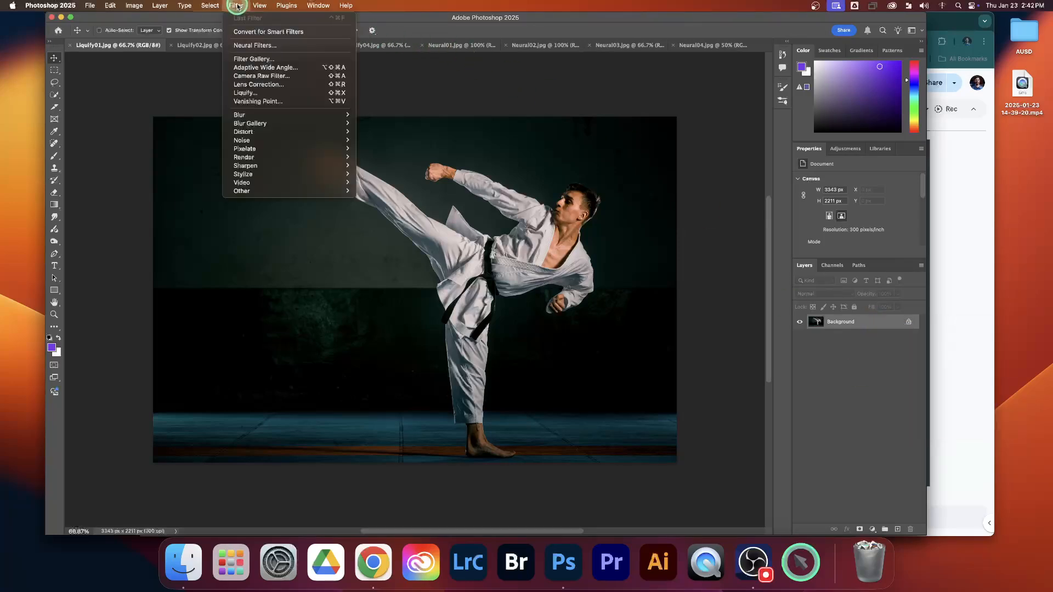
{"action": "left_click", "coordinate": [251, 32]}
{"action": "left_click", "coordinate": [532, 199]}
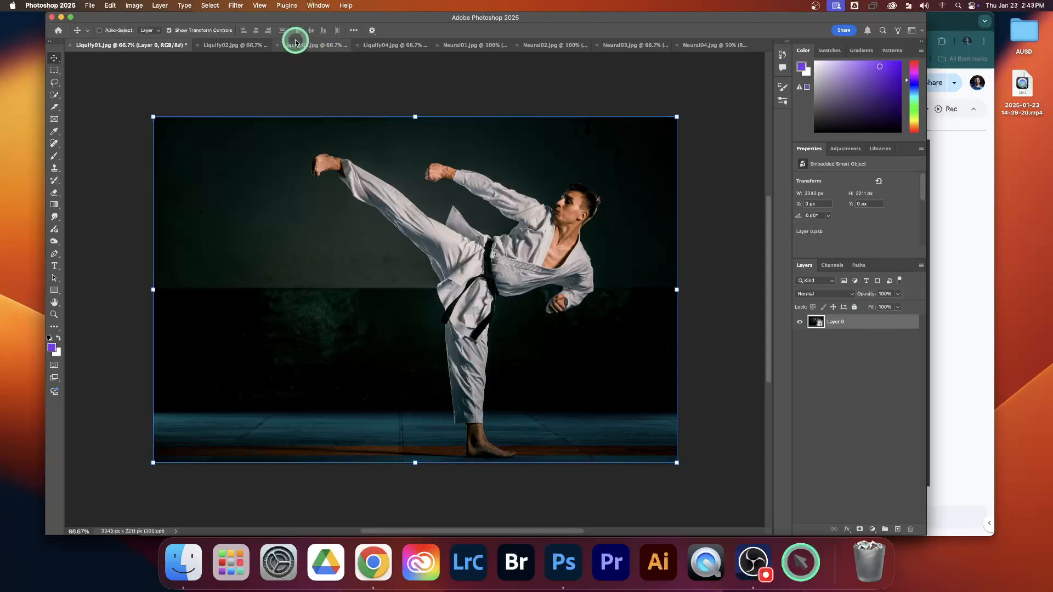
Open the Liquify filter on the karate photo and set the Forward Warp brush size to 250.
{"action": "left_click", "coordinate": [237, 5]}
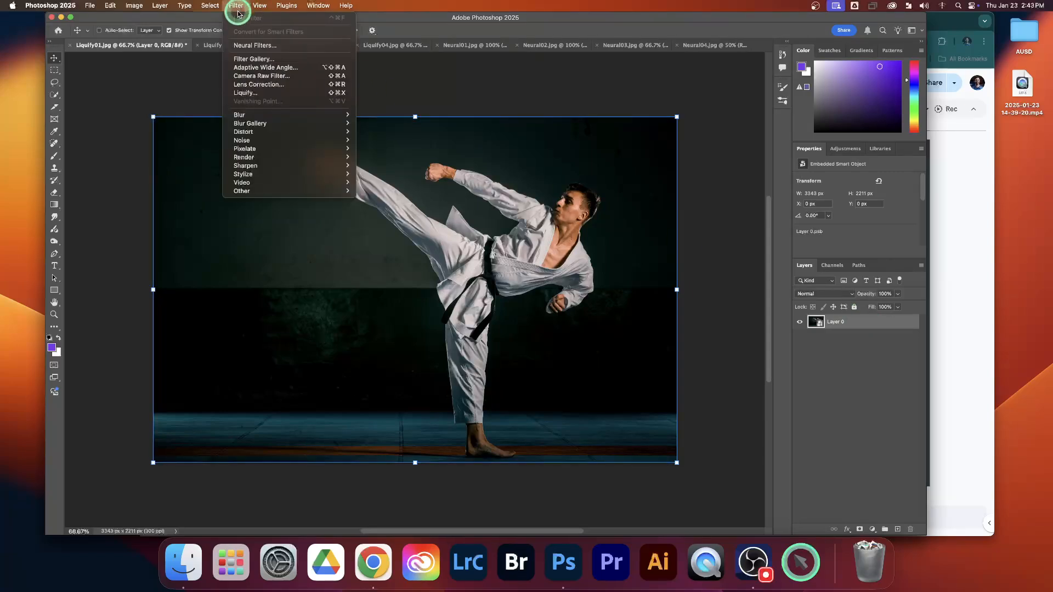
{"action": "left_click", "coordinate": [246, 93]}
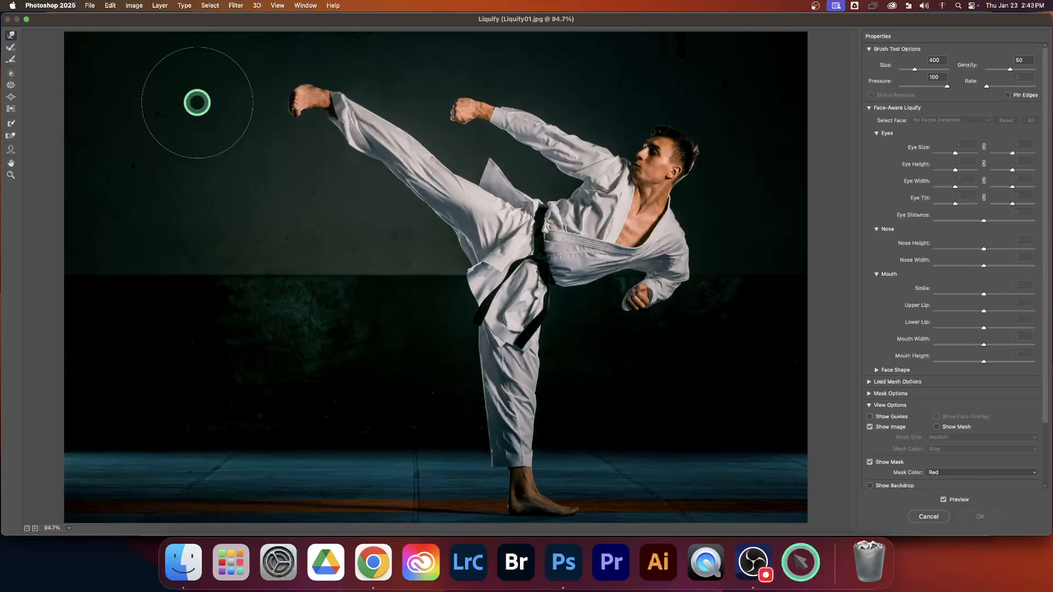
{"action": "key", "text": "bracketleft"}
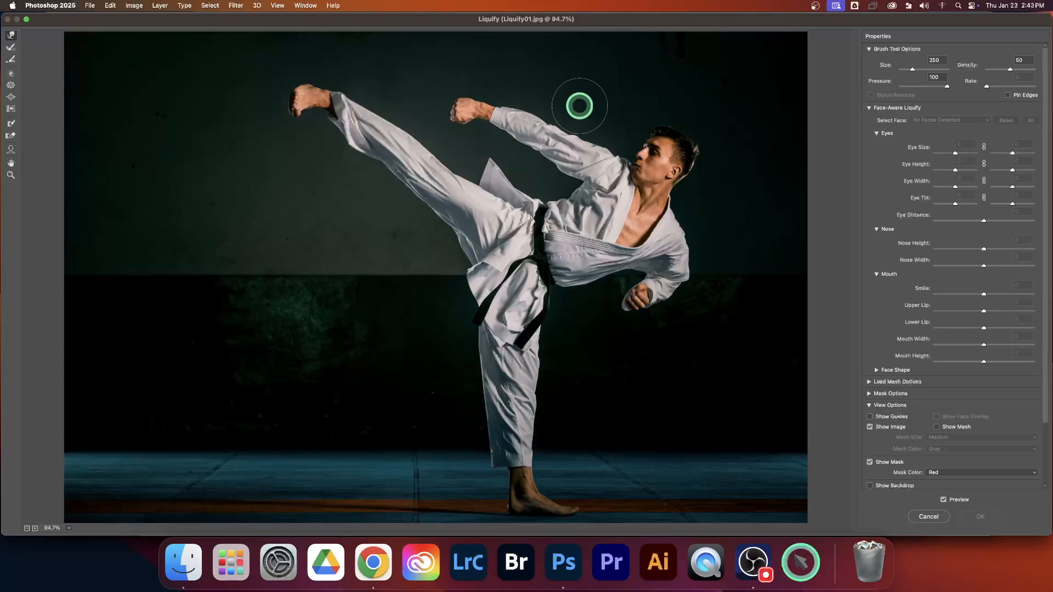
{"action": "scroll", "coordinate": [580, 106], "scroll_direction": "up", "scroll_amount": 5}
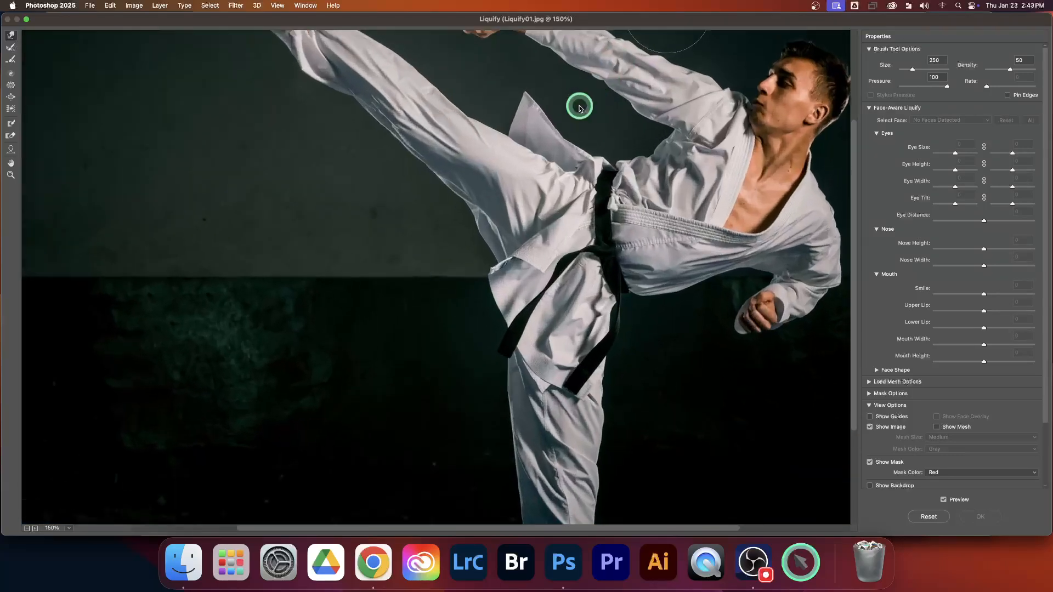
{"action": "scroll", "coordinate": [580, 106], "scroll_direction": "right", "scroll_amount": 5}
{"action": "scroll", "coordinate": [579, 106], "scroll_direction": "up", "scroll_amount": 3}
{"action": "scroll", "coordinate": [580, 106], "scroll_direction": "left", "scroll_amount": 2}
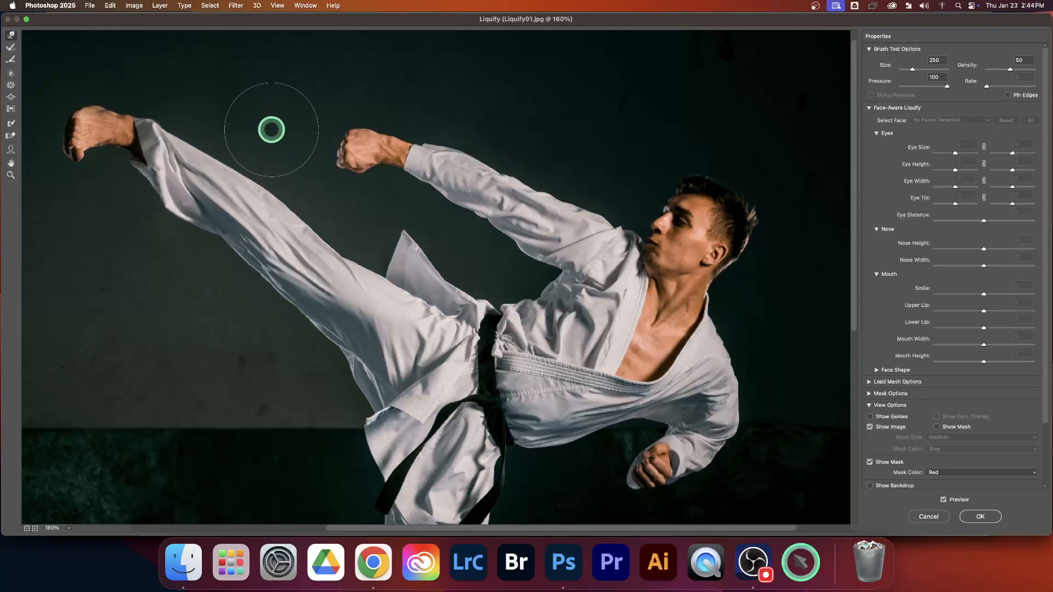
{"action": "scroll", "coordinate": [273, 129], "scroll_direction": "left", "scroll_amount": 6}
{"action": "scroll", "coordinate": [275, 132], "scroll_direction": "right", "scroll_amount": 4}
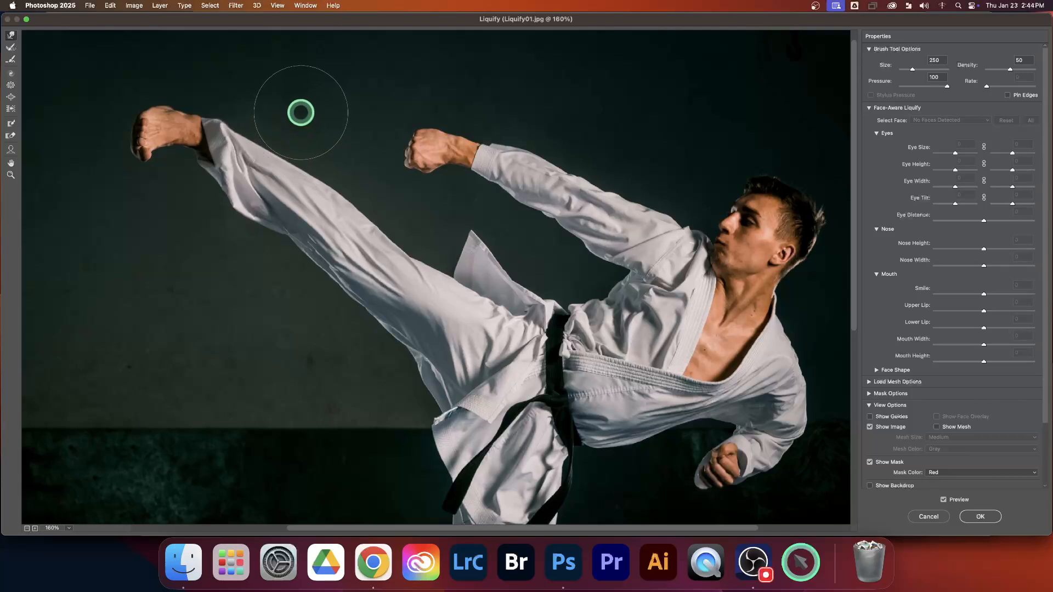
Push the raised foot downward with Forward Warp, and restore its shape with the Reconstruct tool.
{"action": "mouse_move", "coordinate": [267, 91]}
{"action": "left_mouse_down"}
{"action": "mouse_move", "coordinate": [197, 117]}
{"action": "mouse_move", "coordinate": [162, 149]}
{"action": "mouse_move", "coordinate": [148, 171]}
{"action": "mouse_move", "coordinate": [159, 264]}
{"action": "left_mouse_up"}
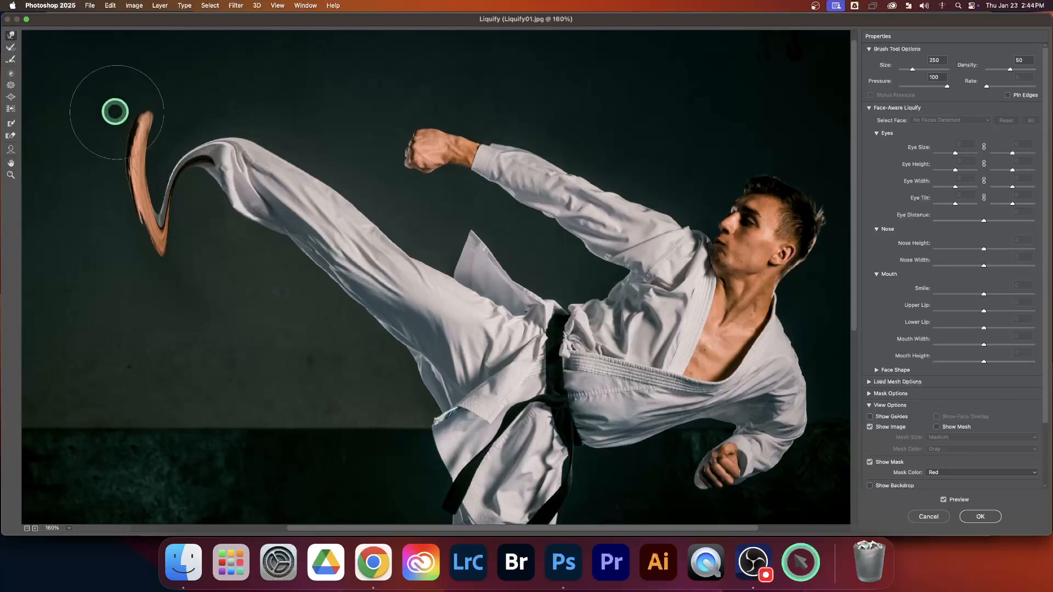
{"action": "left_click", "coordinate": [11, 47]}
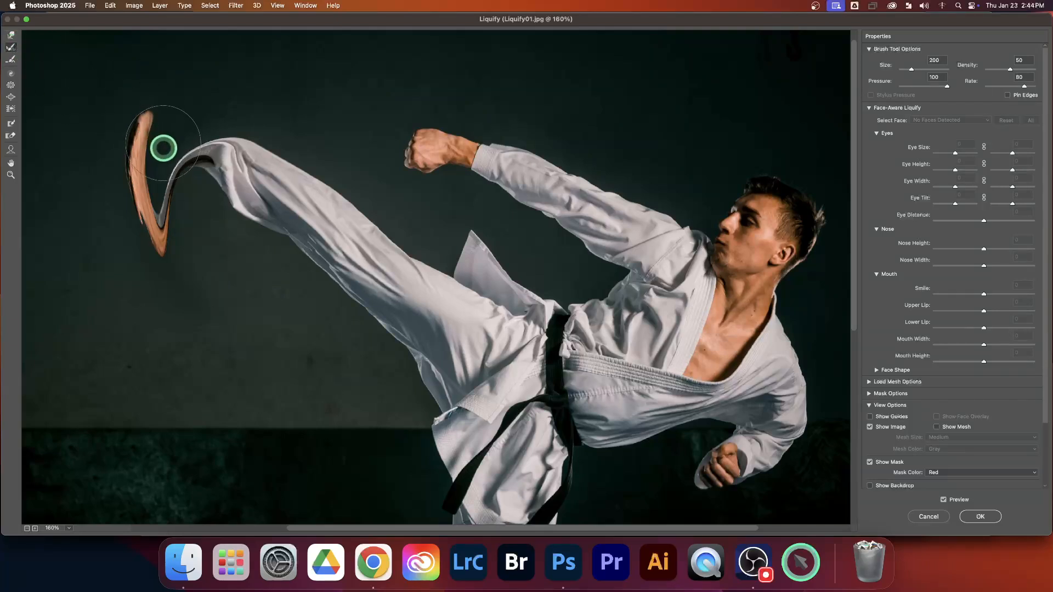
{"action": "mouse_move", "coordinate": [163, 179]}
{"action": "left_mouse_down"}
{"action": "mouse_move", "coordinate": [153, 234]}
{"action": "mouse_move", "coordinate": [150, 179]}
{"action": "mouse_move", "coordinate": [161, 165]}
{"action": "mouse_move", "coordinate": [206, 160]}
{"action": "mouse_move", "coordinate": [182, 126]}
{"action": "mouse_move", "coordinate": [155, 122]}
{"action": "mouse_move", "coordinate": [142, 136]}
{"action": "mouse_move", "coordinate": [155, 151]}
{"action": "mouse_move", "coordinate": [191, 148]}
{"action": "mouse_move", "coordinate": [196, 131]}
{"action": "mouse_move", "coordinate": [158, 123]}
{"action": "mouse_move", "coordinate": [143, 141]}
{"action": "mouse_move", "coordinate": [164, 155]}
{"action": "mouse_move", "coordinate": [228, 142]}
{"action": "mouse_move", "coordinate": [196, 116]}
{"action": "mouse_move", "coordinate": [155, 112]}
{"action": "mouse_move", "coordinate": [133, 132]}
{"action": "mouse_move", "coordinate": [159, 138]}
{"action": "mouse_move", "coordinate": [203, 119]}
{"action": "mouse_move", "coordinate": [218, 137]}
{"action": "mouse_move", "coordinate": [151, 106]}
{"action": "mouse_move", "coordinate": [216, 129]}
{"action": "mouse_move", "coordinate": [230, 152]}
{"action": "mouse_move", "coordinate": [185, 136]}
{"action": "mouse_move", "coordinate": [139, 152]}
{"action": "mouse_move", "coordinate": [167, 131]}
{"action": "mouse_move", "coordinate": [145, 168]}
{"action": "mouse_move", "coordinate": [145, 150]}
{"action": "mouse_move", "coordinate": [142, 165]}
{"action": "mouse_move", "coordinate": [167, 156]}
{"action": "left_mouse_up"}
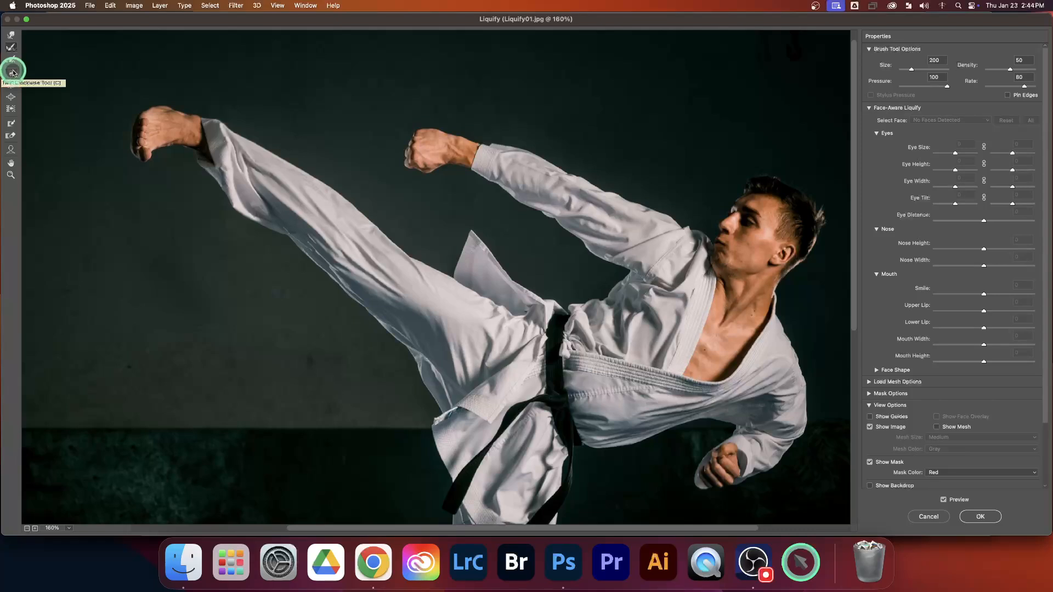
{"action": "left_click", "coordinate": [752, 559]}
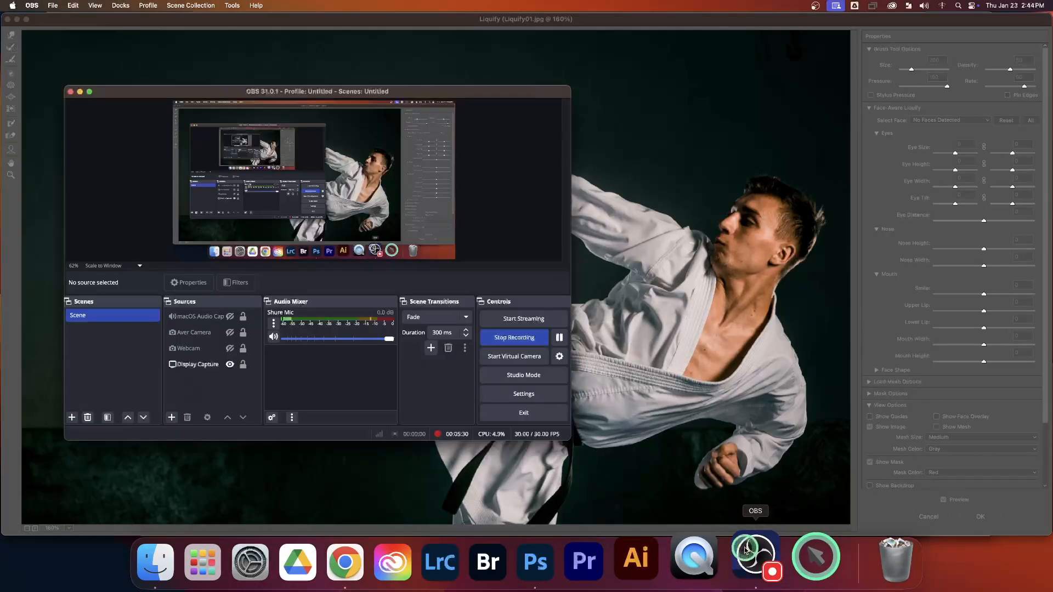
{"action": "left_click", "coordinate": [29, 28]}
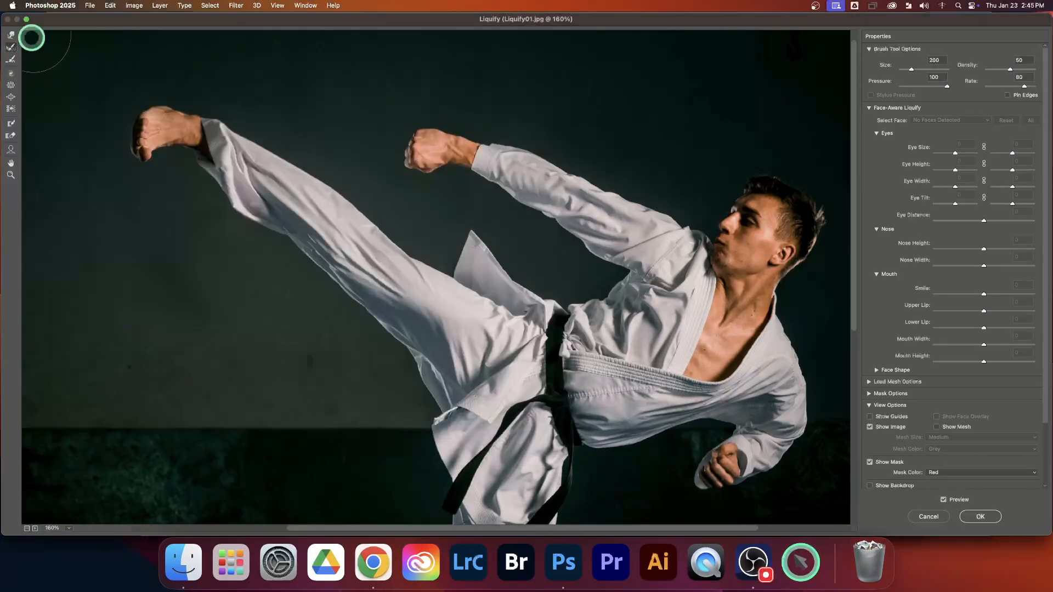
Twirl the raised foot into a swirl using the Twirl Clockwise tool with a brush size of 400.
{"action": "left_click", "coordinate": [11, 74]}
{"action": "key", "text": "]"}
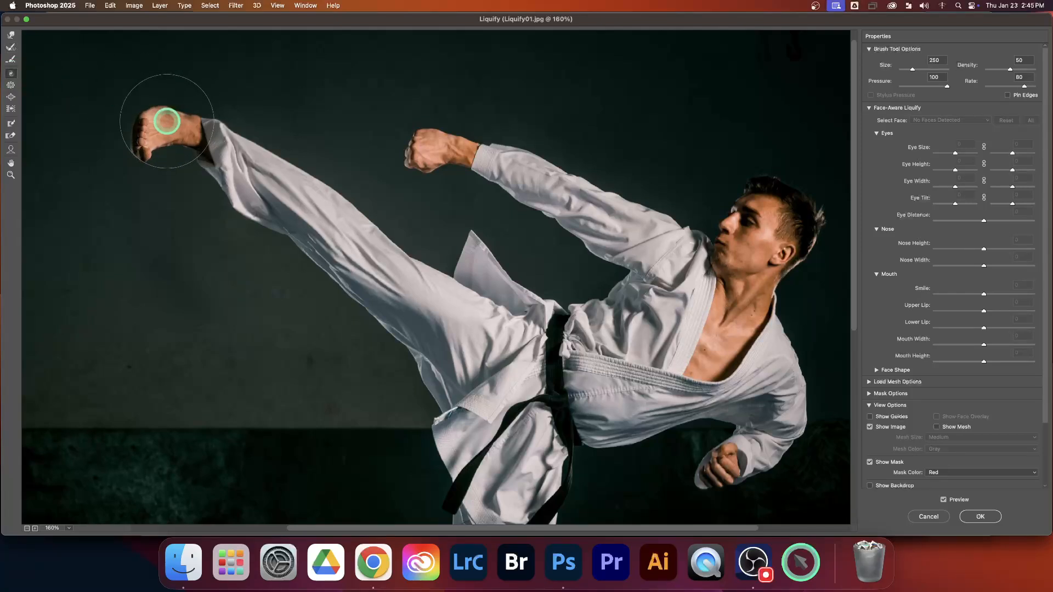
{"action": "key", "text": "]"}
{"action": "key", "text": "]"}
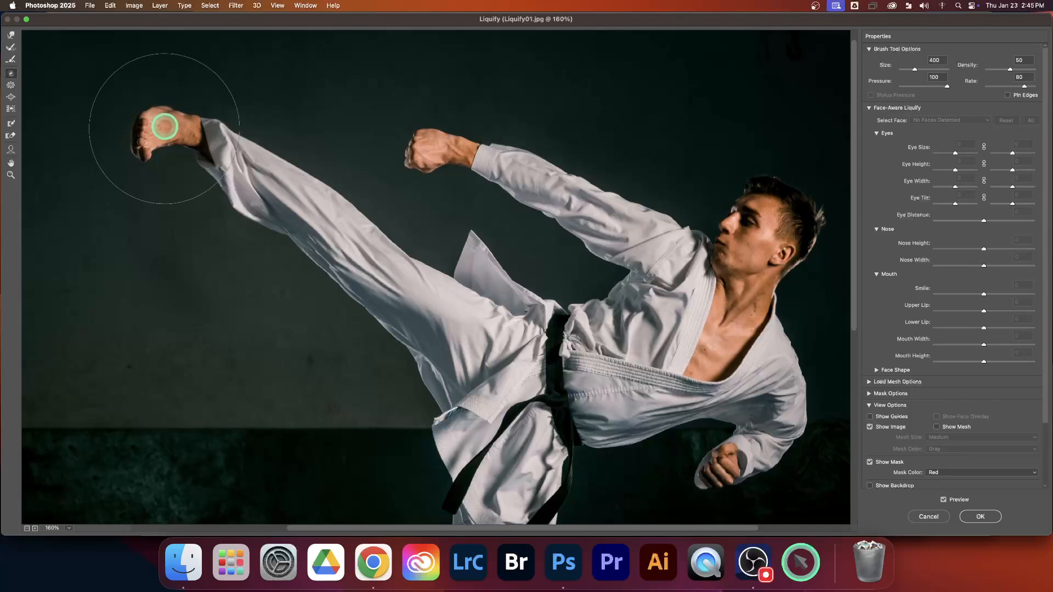
{"action": "scroll", "coordinate": [165, 126], "scroll_direction": "down", "scroll_amount": 5}
{"action": "scroll", "coordinate": [167, 124], "scroll_direction": "up", "scroll_amount": 6}
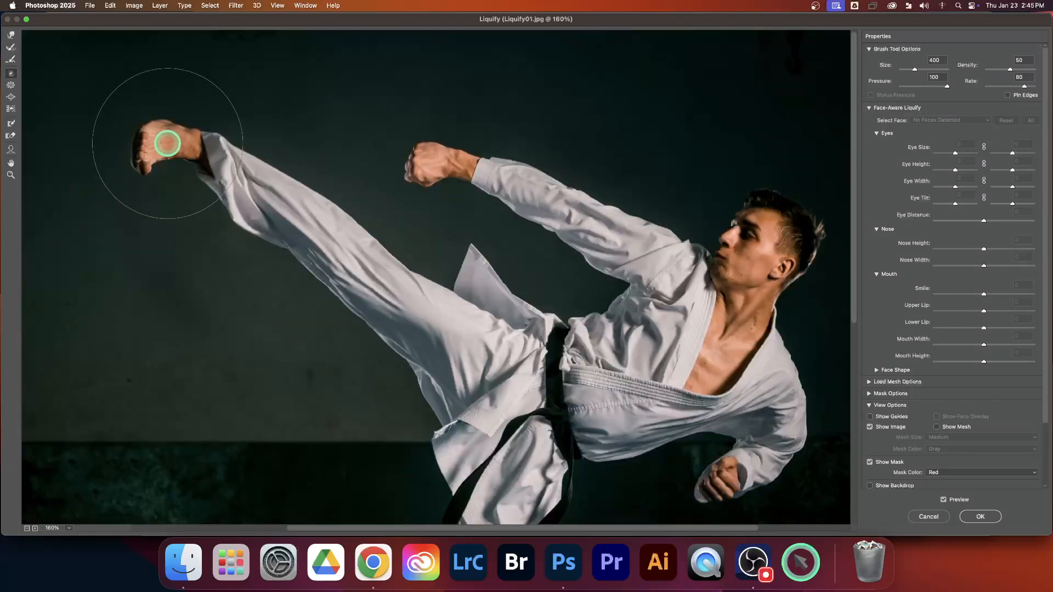
{"action": "mouse_move", "coordinate": [169, 144]}
{"action": "left_mouse_down"}
{"action": "mouse_move", "coordinate": [169, 164]}
{"action": "mouse_move", "coordinate": [159, 135]}
{"action": "mouse_move", "coordinate": [174, 143]}
{"action": "mouse_move", "coordinate": [64, 108]}
{"action": "left_mouse_up"}
Shrink the fist of the bent rear arm using the Pucker tool with a brush size of 200.
{"action": "left_click", "coordinate": [9, 90]}
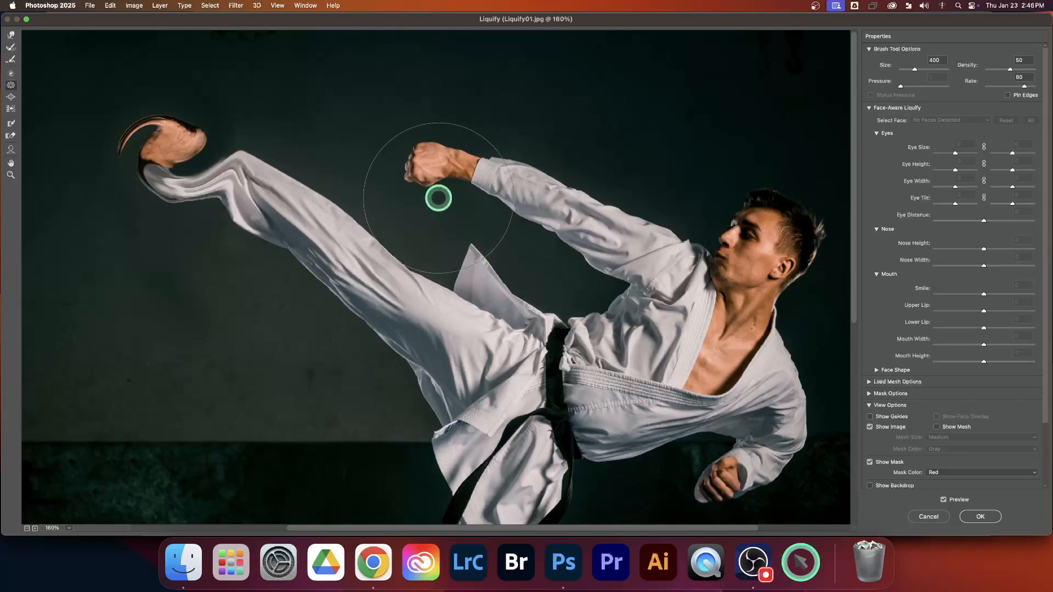
{"action": "scroll", "coordinate": [437, 195], "scroll_direction": "right", "scroll_amount": 5}
{"action": "scroll", "coordinate": [438, 195], "scroll_direction": "down", "scroll_amount": 5}
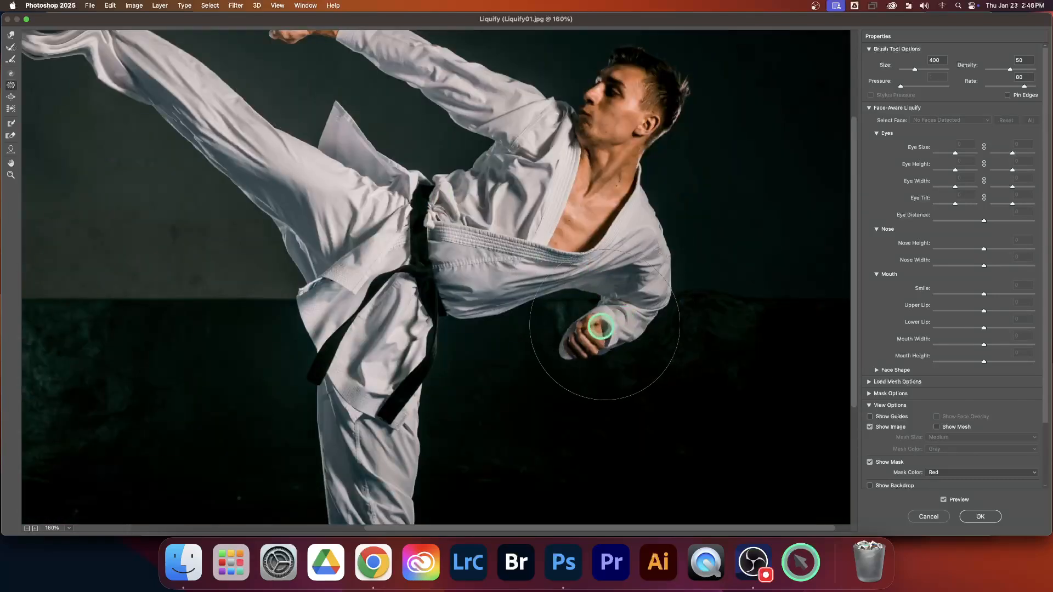
{"action": "key", "text": "bracketleft"}
{"action": "key", "text": "bracketleft"}
{"action": "key", "text": "bracketleft"}
{"action": "key", "text": "bracketleft"}
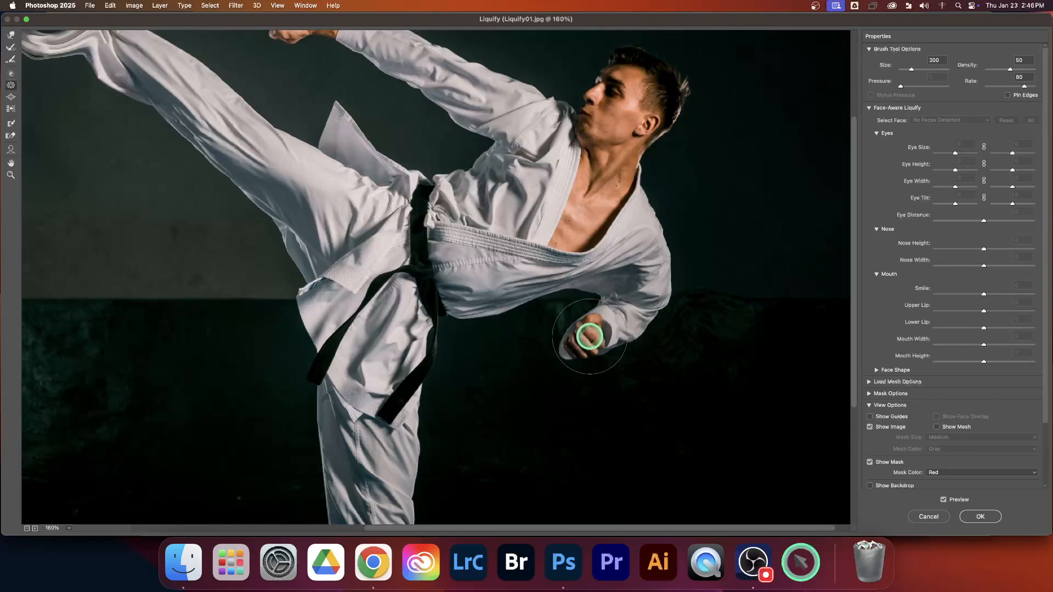
{"action": "left_click_drag", "start_coordinate": [588, 338], "coordinate": [588, 339]}
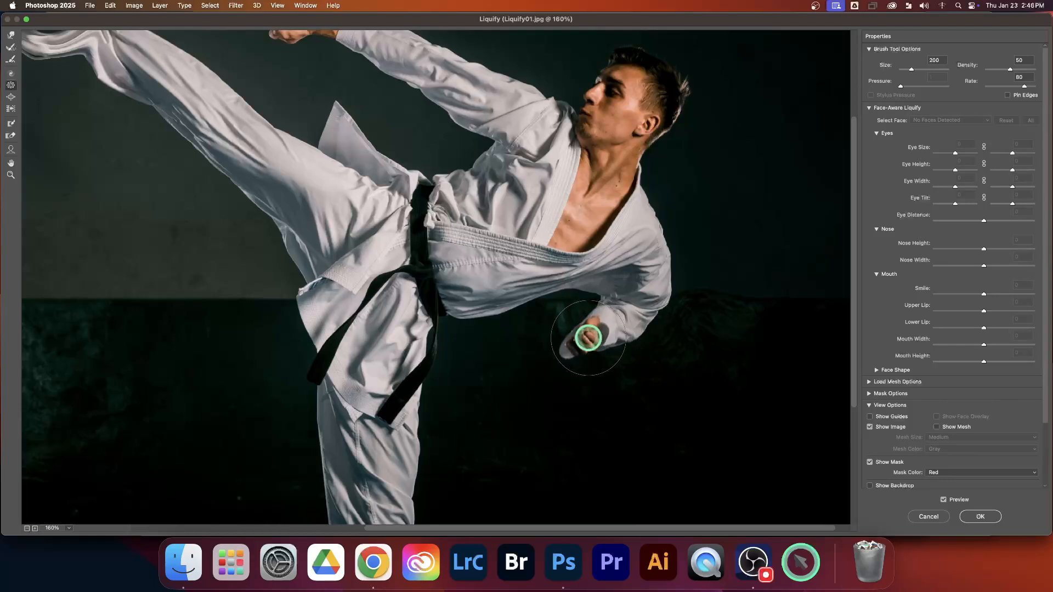
{"action": "left_click", "coordinate": [584, 343]}
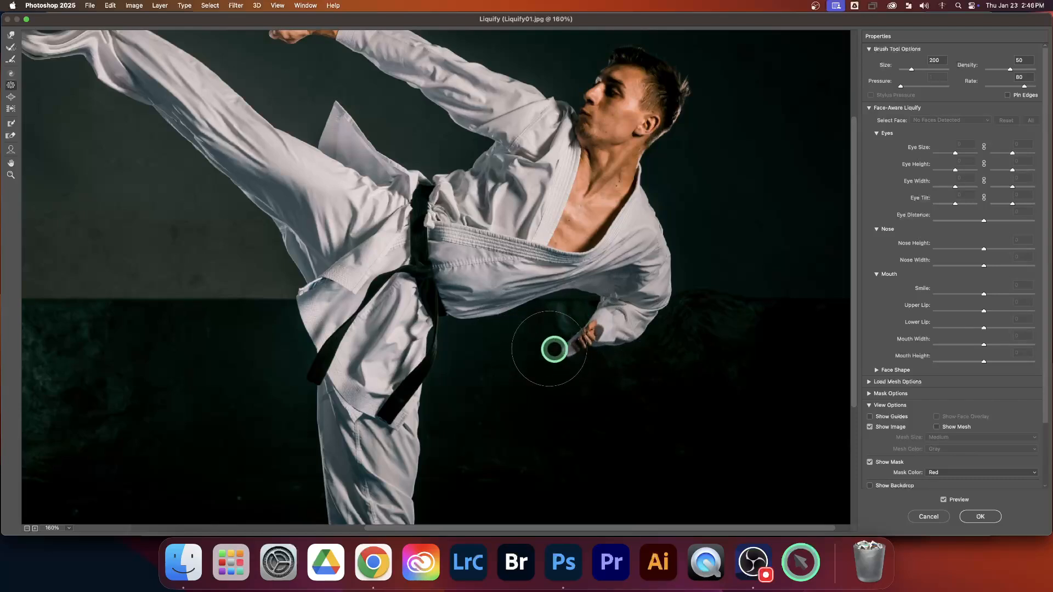
Shrink the fist of the outstretched arm slightly with the Pucker tool at brush size 200.
{"action": "scroll", "coordinate": [458, 312], "scroll_direction": "up", "scroll_amount": 3}
{"action": "scroll", "coordinate": [458, 311], "scroll_direction": "left", "scroll_amount": 3}
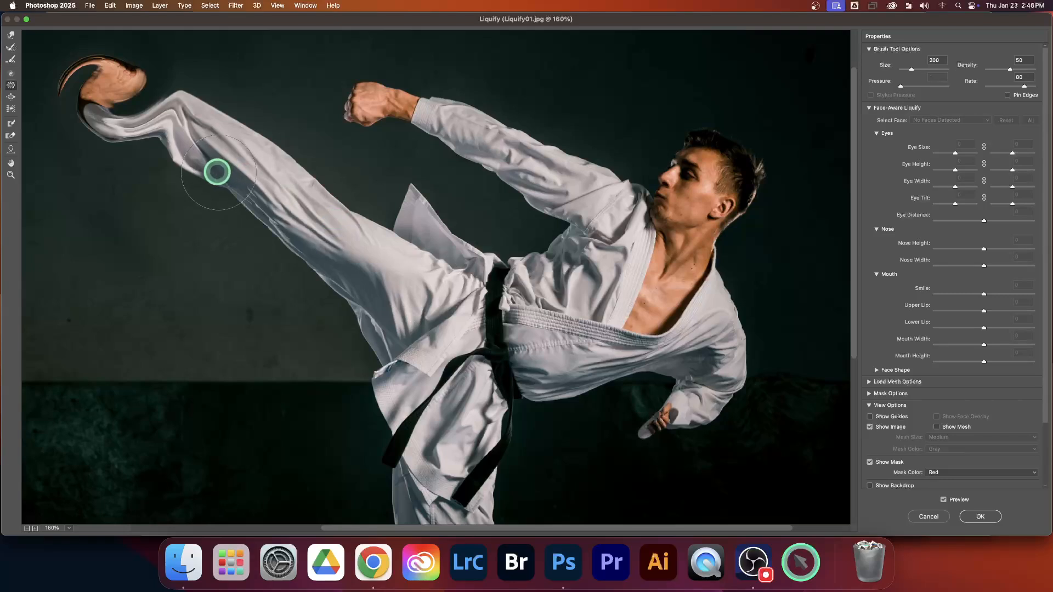
{"action": "left_click_drag", "start_coordinate": [360, 110], "coordinate": [358, 109]}
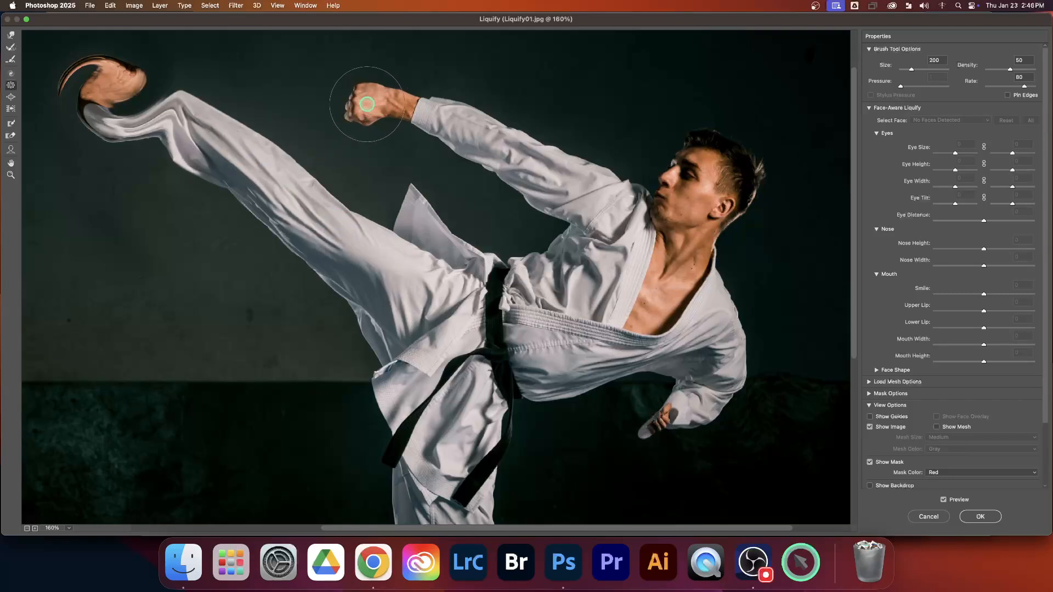
Enlarge the outstretched fist and the man's face using the Bloat tool with a brush size of 300.
{"action": "left_click", "coordinate": [11, 98]}
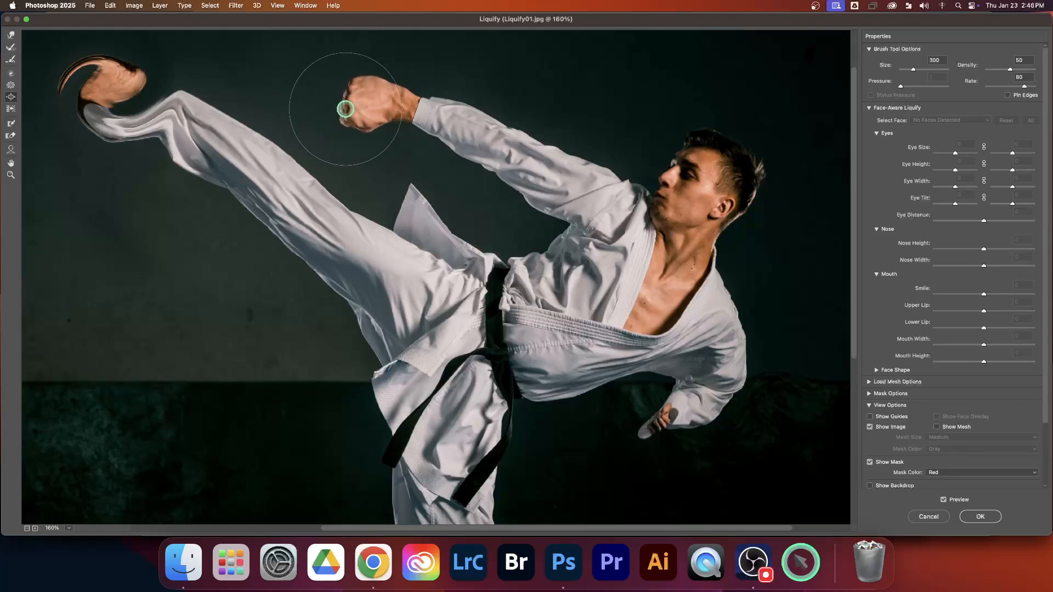
{"action": "mouse_move", "coordinate": [367, 126]}
{"action": "left_mouse_down"}
{"action": "mouse_move", "coordinate": [384, 90]}
{"action": "mouse_move", "coordinate": [350, 88]}
{"action": "mouse_move", "coordinate": [339, 105]}
{"action": "mouse_move", "coordinate": [353, 121]}
{"action": "mouse_move", "coordinate": [386, 121]}
{"action": "mouse_move", "coordinate": [369, 88]}
{"action": "left_mouse_up"}
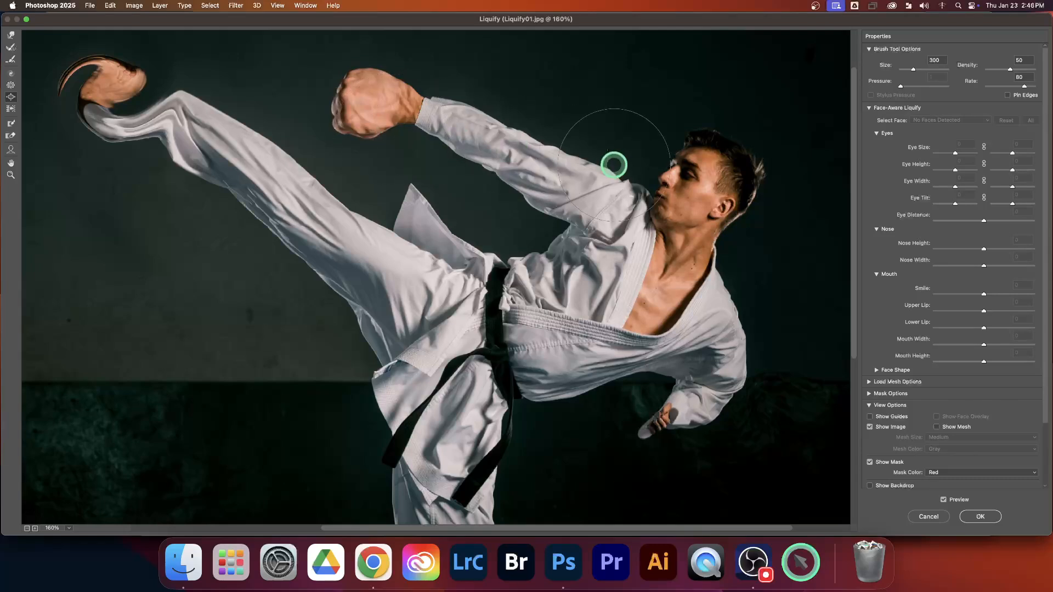
{"action": "mouse_move", "coordinate": [675, 196]}
{"action": "left_mouse_down"}
{"action": "mouse_move", "coordinate": [679, 171]}
{"action": "mouse_move", "coordinate": [699, 157]}
{"action": "mouse_move", "coordinate": [745, 176]}
{"action": "mouse_move", "coordinate": [738, 199]}
{"action": "mouse_move", "coordinate": [705, 223]}
{"action": "mouse_move", "coordinate": [682, 212]}
{"action": "mouse_move", "coordinate": [675, 170]}
{"action": "mouse_move", "coordinate": [730, 160]}
{"action": "mouse_move", "coordinate": [761, 202]}
{"action": "mouse_move", "coordinate": [712, 192]}
{"action": "mouse_move", "coordinate": [708, 203]}
{"action": "mouse_move", "coordinate": [676, 179]}
{"action": "mouse_move", "coordinate": [659, 190]}
{"action": "mouse_move", "coordinate": [670, 170]}
{"action": "mouse_move", "coordinate": [757, 157]}
{"action": "mouse_move", "coordinate": [635, 223]}
{"action": "mouse_move", "coordinate": [695, 159]}
{"action": "mouse_move", "coordinate": [598, 158]}
{"action": "left_mouse_up"}
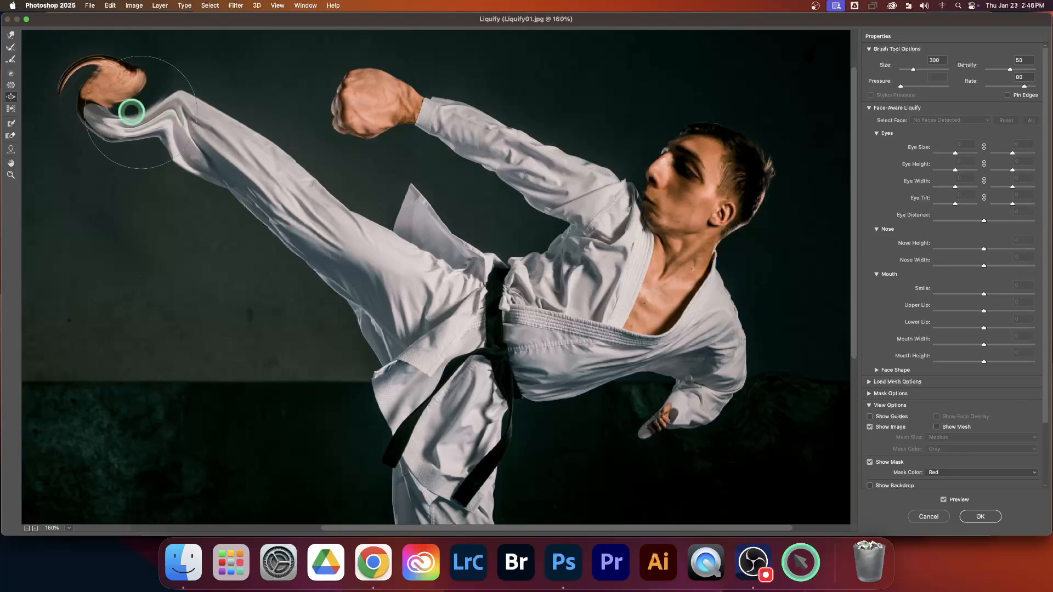
Freeze the upper edge of the outstretched sleeve with a mask, and push the unprotected fabric around it with Forward Warp.
{"action": "left_click", "coordinate": [12, 125]}
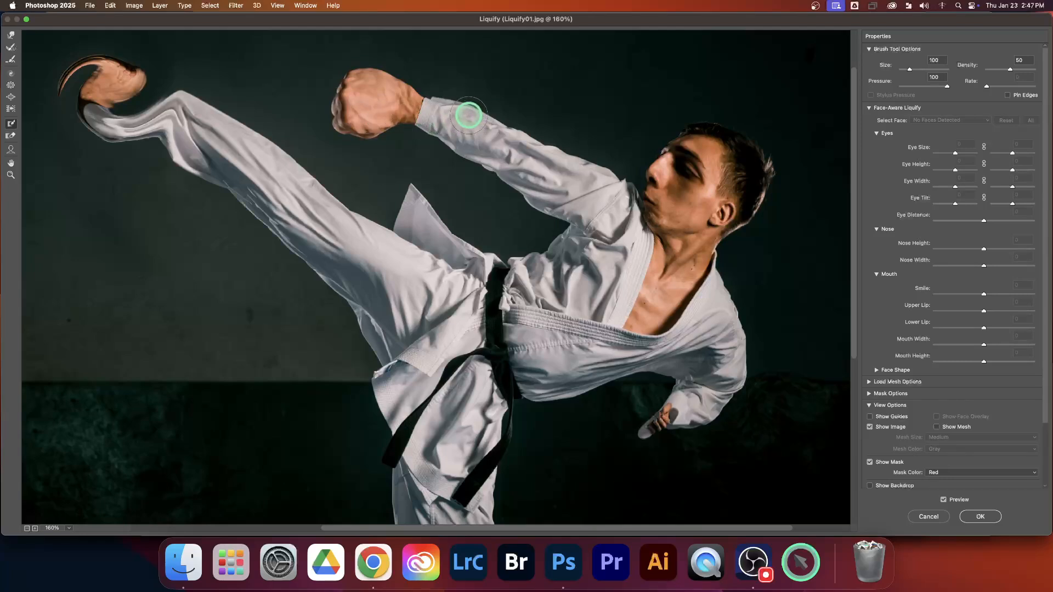
{"action": "mouse_move", "coordinate": [468, 116]}
{"action": "left_mouse_down"}
{"action": "mouse_move", "coordinate": [486, 112]}
{"action": "mouse_move", "coordinate": [595, 169]}
{"action": "mouse_move", "coordinate": [470, 117]}
{"action": "mouse_move", "coordinate": [558, 152]}
{"action": "mouse_move", "coordinate": [513, 123]}
{"action": "mouse_move", "coordinate": [530, 138]}
{"action": "left_mouse_up"}
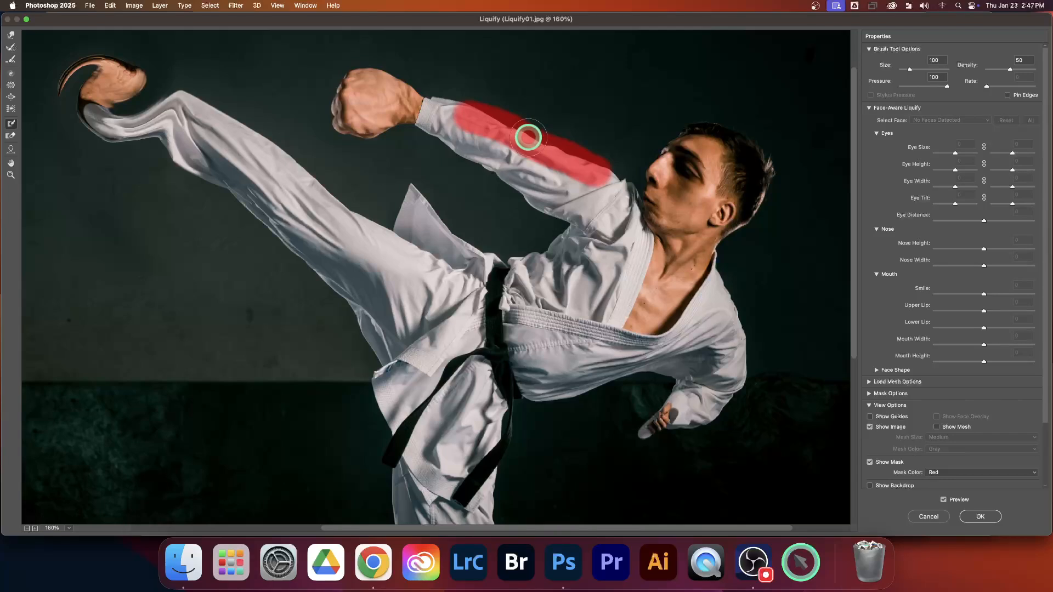
{"action": "left_click", "coordinate": [12, 36]}
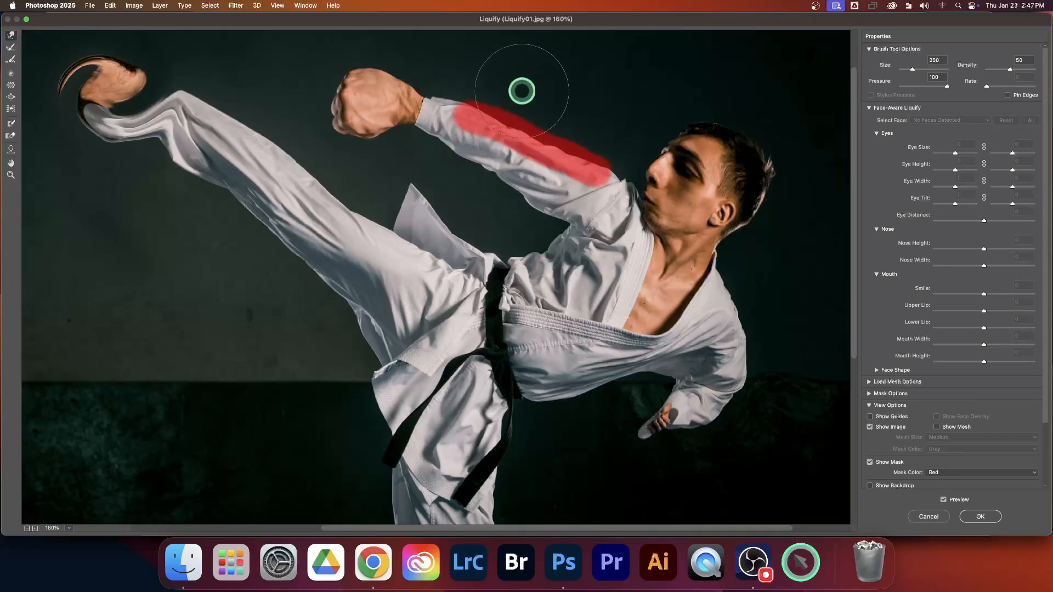
{"action": "mouse_move", "coordinate": [466, 172]}
{"action": "left_mouse_down"}
{"action": "mouse_move", "coordinate": [569, 105]}
{"action": "mouse_move", "coordinate": [484, 176]}
{"action": "mouse_move", "coordinate": [496, 166]}
{"action": "mouse_move", "coordinate": [521, 178]}
{"action": "mouse_move", "coordinate": [568, 77]}
{"action": "left_mouse_up"}
{"action": "mouse_move", "coordinate": [551, 119]}
{"action": "left_mouse_down"}
{"action": "mouse_move", "coordinate": [523, 198]}
{"action": "mouse_move", "coordinate": [498, 210]}
{"action": "mouse_move", "coordinate": [572, 127]}
{"action": "mouse_move", "coordinate": [503, 189]}
{"action": "mouse_move", "coordinate": [477, 148]}
{"action": "mouse_move", "coordinate": [467, 165]}
{"action": "left_mouse_up"}
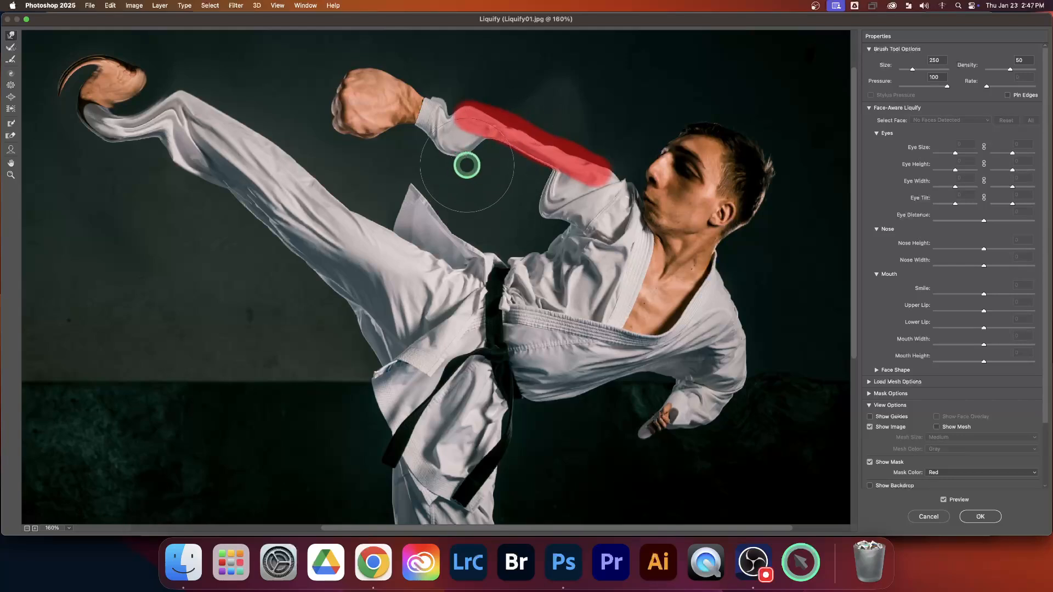
Erase the freeze mask from the outstretched sleeve using the Thaw Mask tool with a brush size of 100.
{"action": "left_click", "coordinate": [12, 137]}
{"action": "key", "text": "bracketleft"}
{"action": "key", "text": "bracketleft"}
{"action": "key", "text": "bracketleft"}
{"action": "key", "text": "bracketleft"}
{"action": "key", "text": "bracketleft"}
{"action": "mouse_move", "coordinate": [458, 110]}
{"action": "left_mouse_down"}
{"action": "mouse_move", "coordinate": [511, 126]}
{"action": "mouse_move", "coordinate": [470, 125]}
{"action": "mouse_move", "coordinate": [600, 175]}
{"action": "left_mouse_up"}
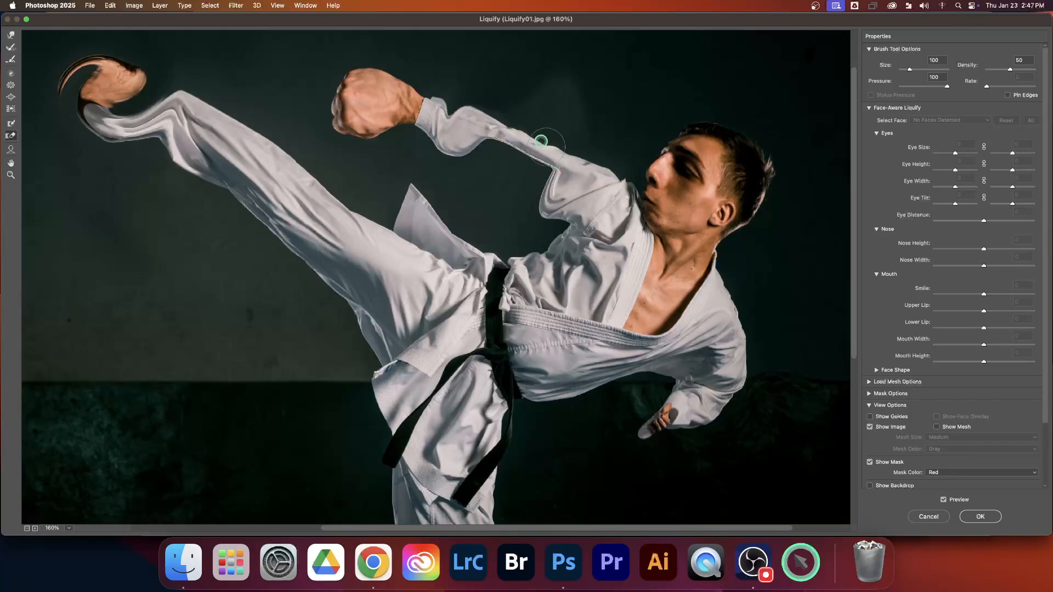
Bend the middle of the outstretched arm downward into a wavy shape with several Forward Warp strokes.
{"action": "left_click", "coordinate": [10, 38]}
{"action": "left_click_drag", "start_coordinate": [570, 186], "coordinate": [501, 185]}
{"action": "left_click_drag", "start_coordinate": [528, 141], "coordinate": [509, 206]}
{"action": "mouse_move", "coordinate": [588, 123]}
{"action": "left_mouse_down"}
{"action": "mouse_move", "coordinate": [555, 176]}
{"action": "mouse_move", "coordinate": [527, 196]}
{"action": "left_mouse_up"}
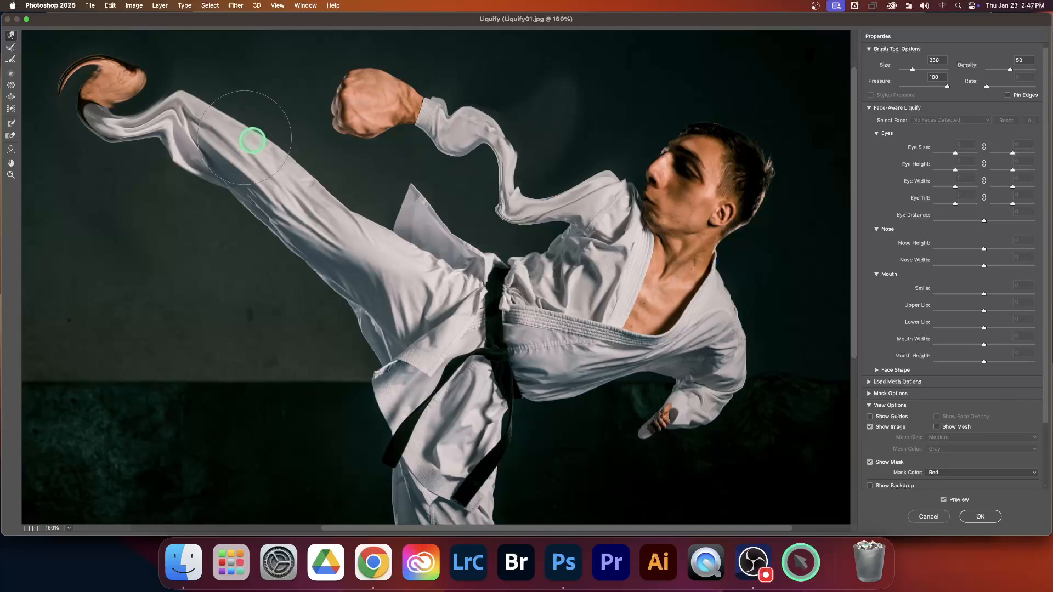
{"action": "scroll", "coordinate": [440, 213], "scroll_direction": "down", "scroll_amount": 4}
{"action": "scroll", "coordinate": [440, 213], "scroll_direction": "up", "scroll_amount": 5}
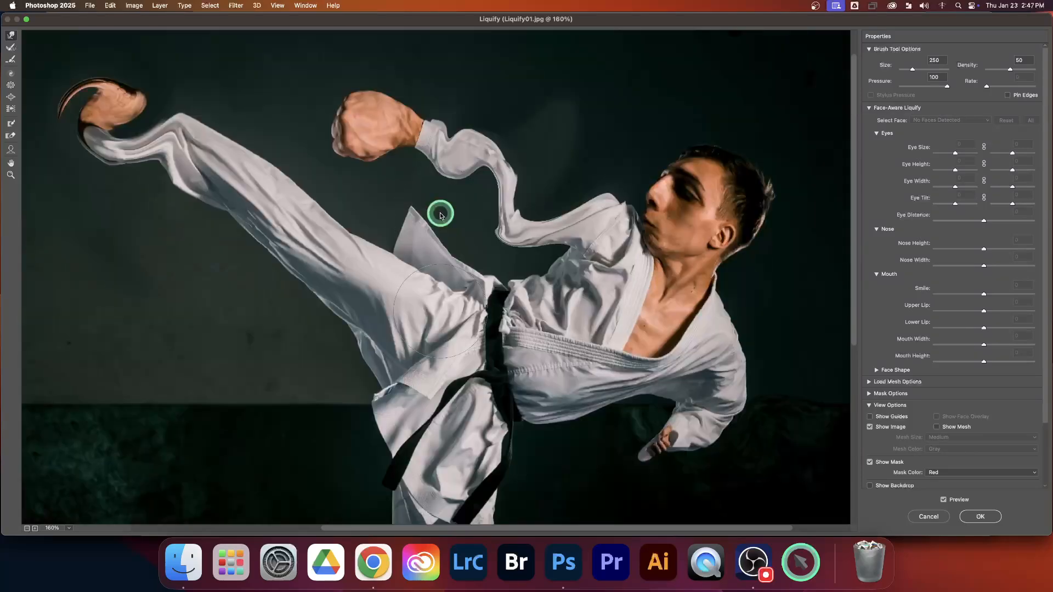
Push the back edge of the standing trouser leg inward around the knee with Forward Warp and apply the Liquify edits.
{"action": "scroll", "coordinate": [486, 224], "scroll_direction": "down", "scroll_amount": 10}
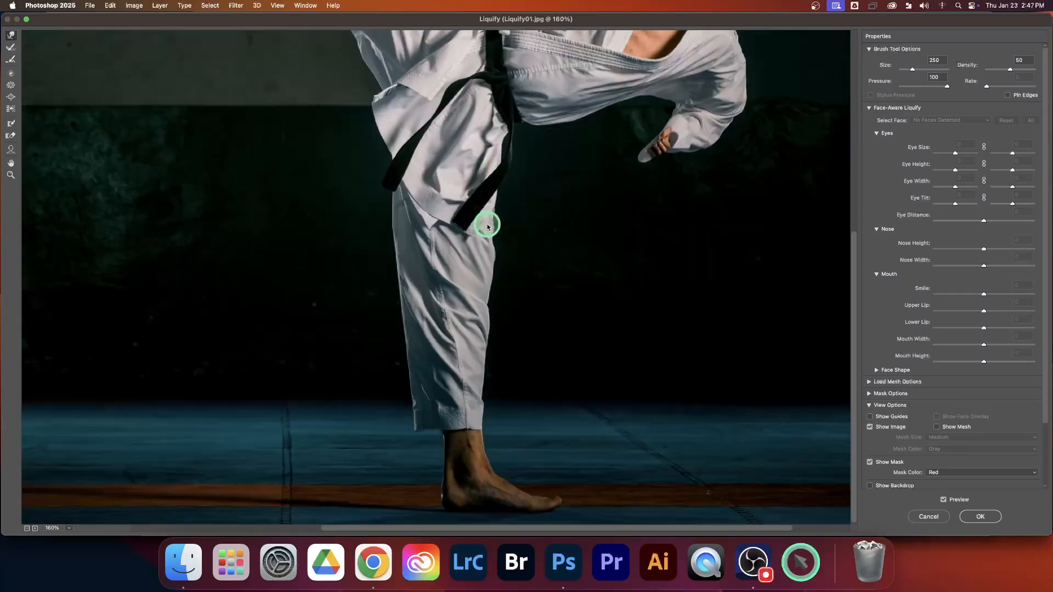
{"action": "left_click_drag", "start_coordinate": [365, 274], "coordinate": [411, 301]}
{"action": "left_click_drag", "start_coordinate": [377, 356], "coordinate": [427, 367]}
{"action": "left_click_drag", "start_coordinate": [388, 327], "coordinate": [420, 321]}
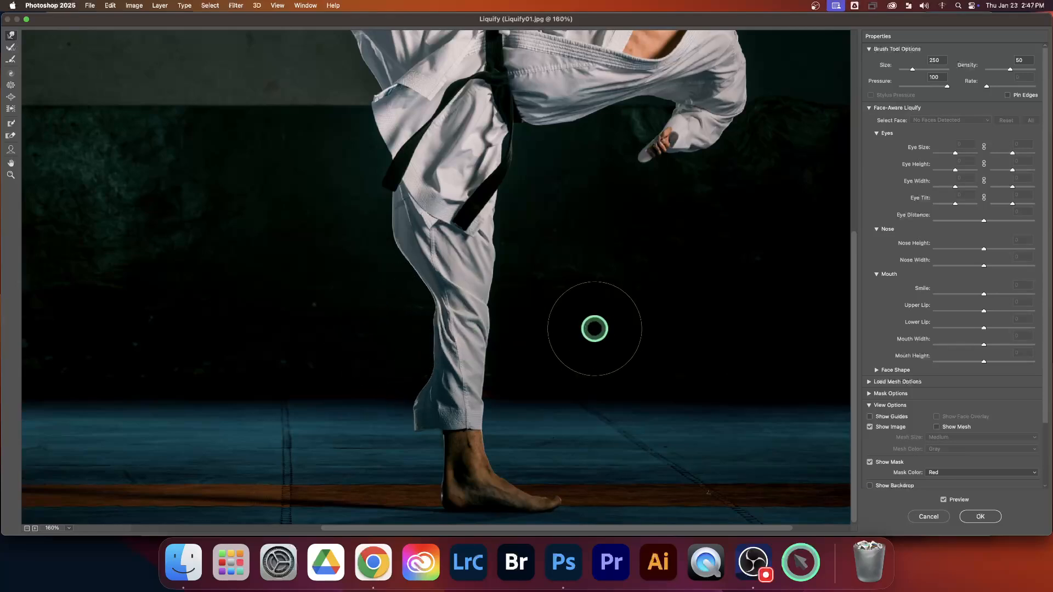
{"action": "scroll", "coordinate": [549, 280], "scroll_direction": "up", "scroll_amount": 3}
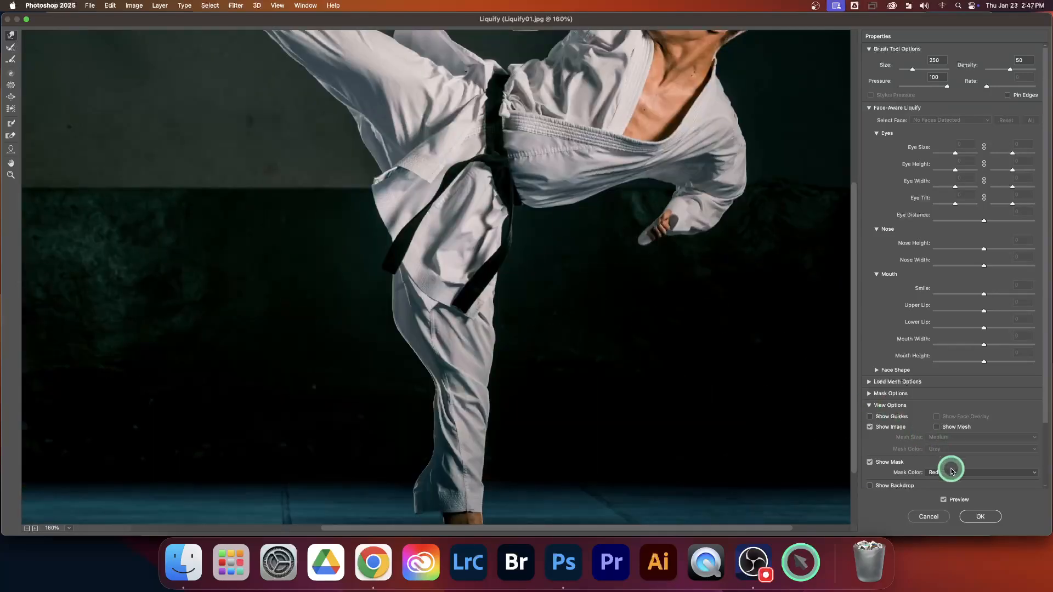
{"action": "left_click", "coordinate": [981, 517]}
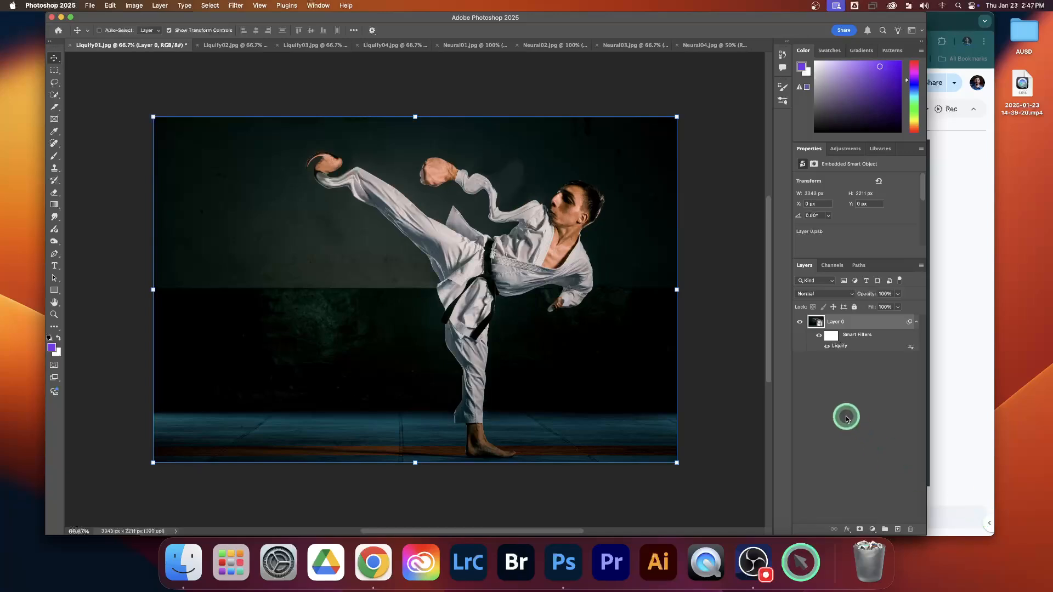
Toggle the visibility of the karate layer's smart filters to compare the original with the liquified photo.
{"action": "left_click", "coordinate": [821, 337]}
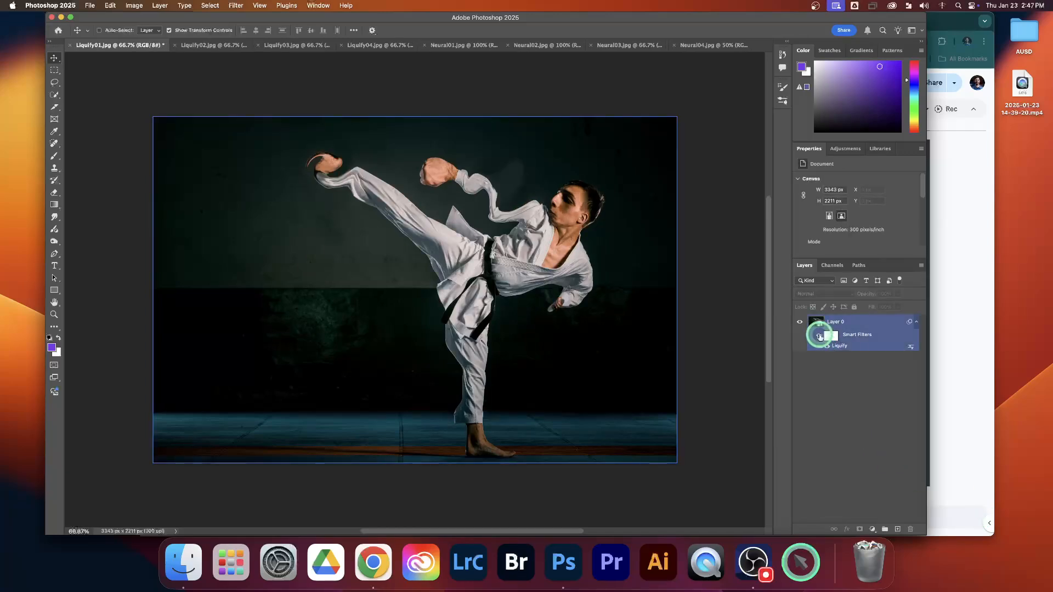
{"action": "left_click", "coordinate": [820, 337]}
{"action": "left_click", "coordinate": [820, 337]}
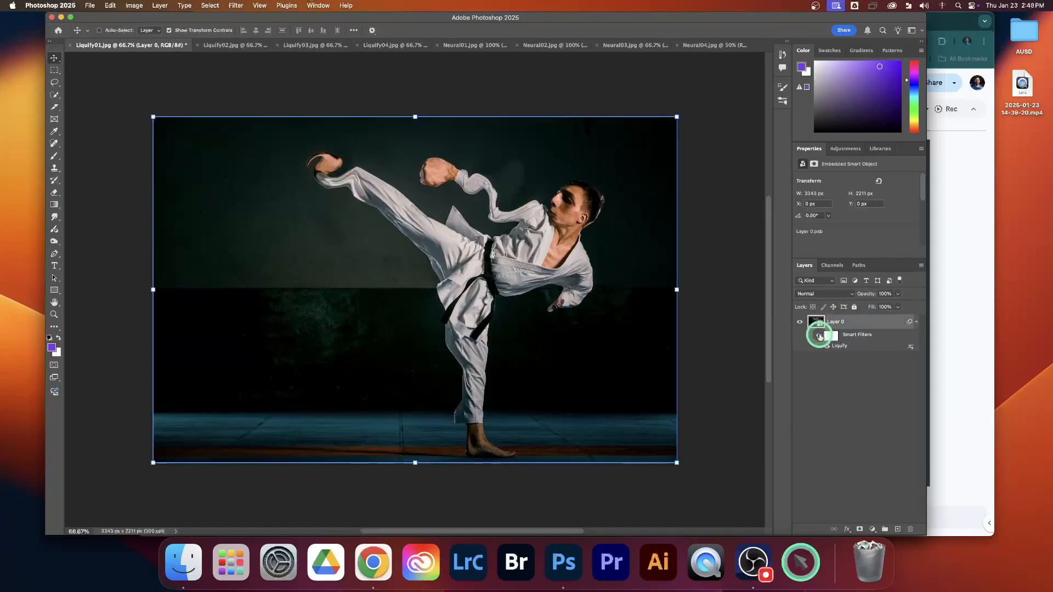
{"action": "left_click", "coordinate": [820, 336]}
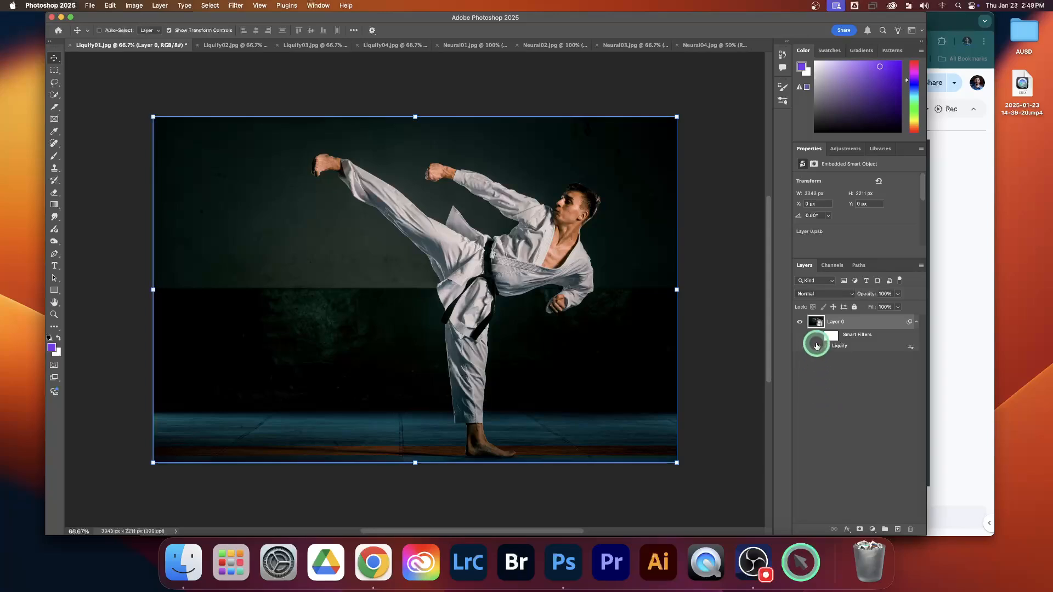
{"action": "left_click", "coordinate": [817, 346]}
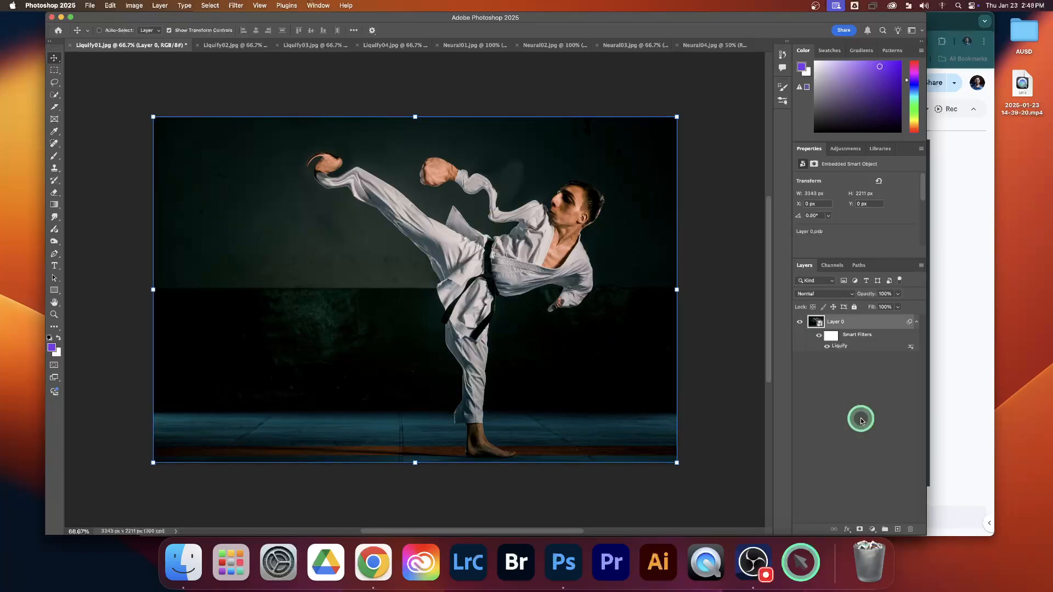
Convert the Background layer of Liquify03.jpg to a smart object and open it in the Liquify filter.
{"action": "left_click", "coordinate": [227, 47]}
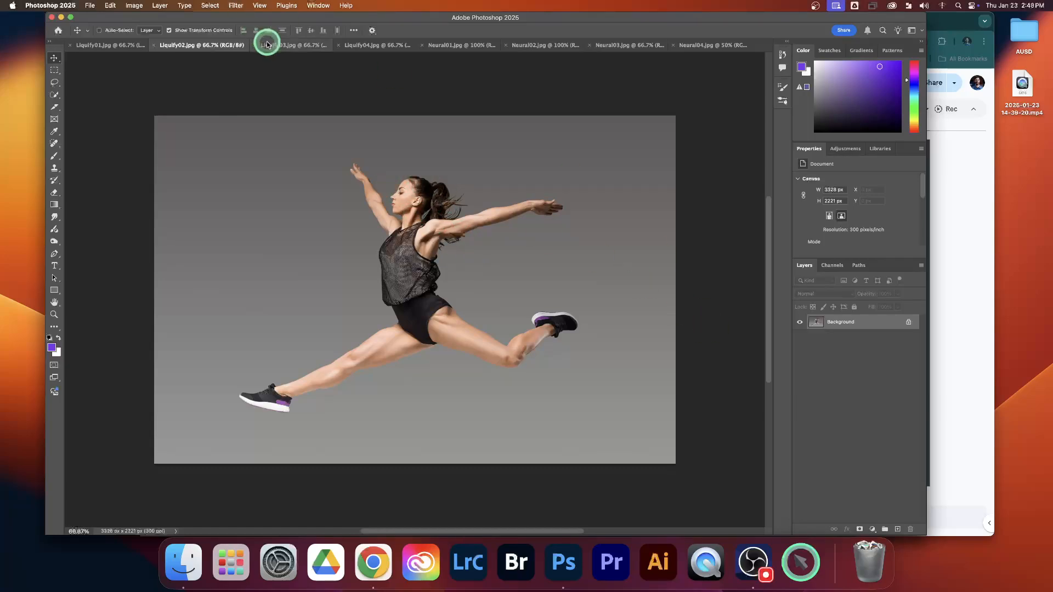
{"action": "left_click", "coordinate": [284, 46]}
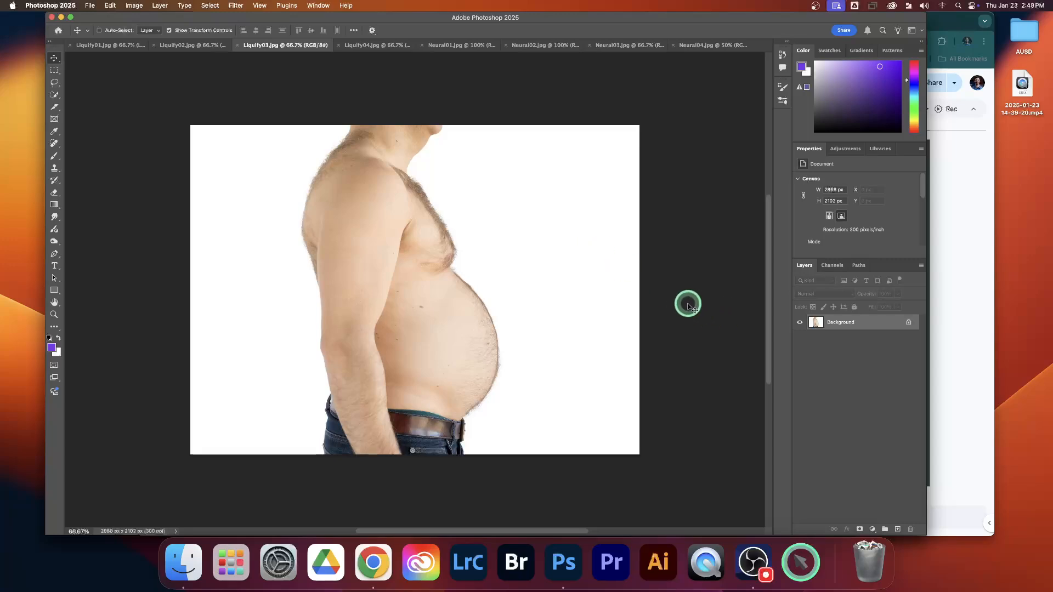
{"action": "right_click", "coordinate": [873, 326]}
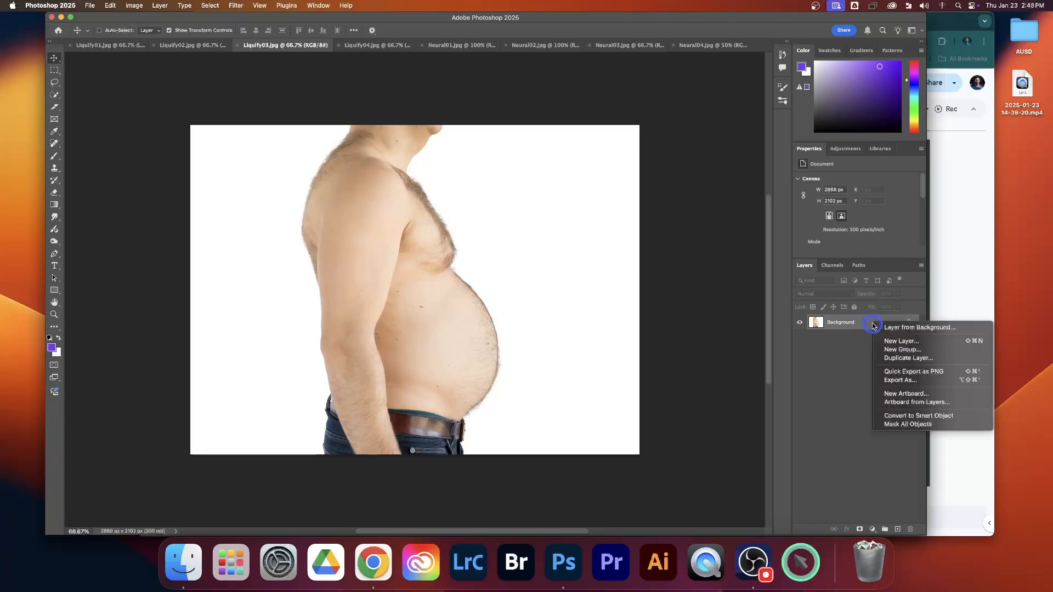
{"action": "left_click", "coordinate": [907, 417]}
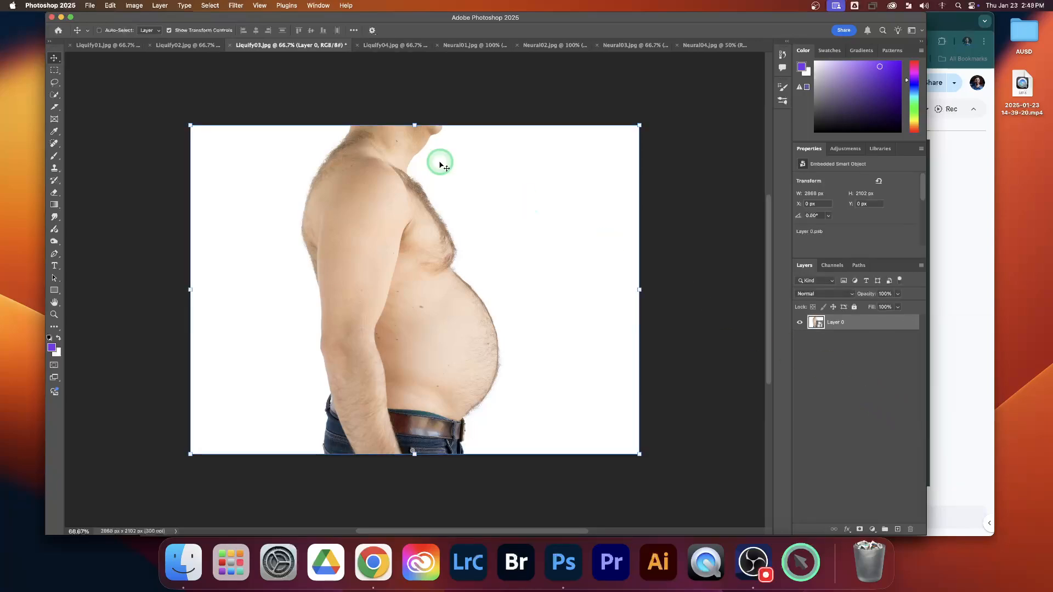
{"action": "left_click", "coordinate": [239, 6]}
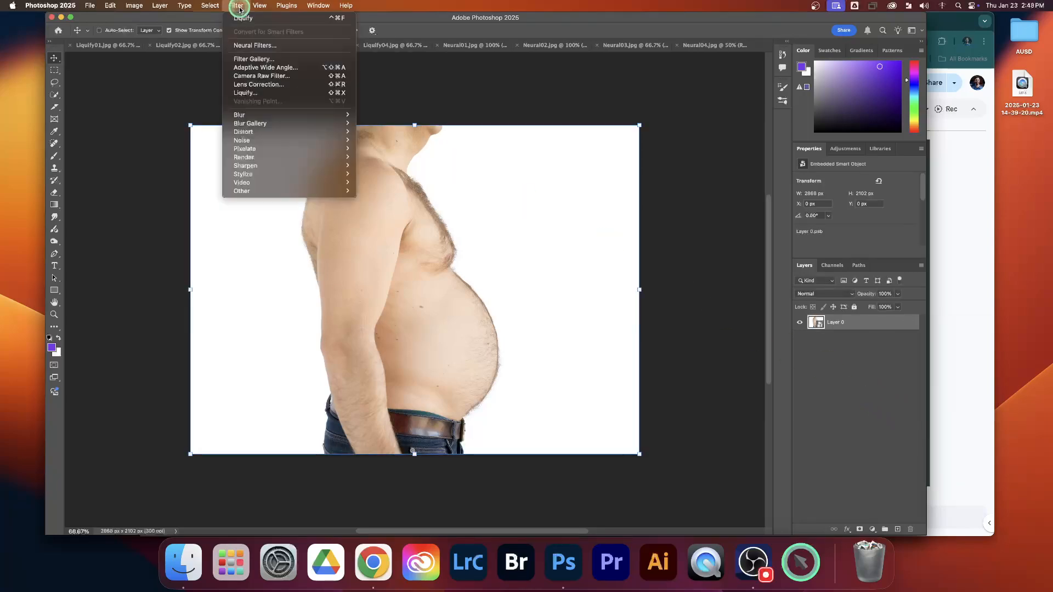
{"action": "left_click", "coordinate": [254, 95]}
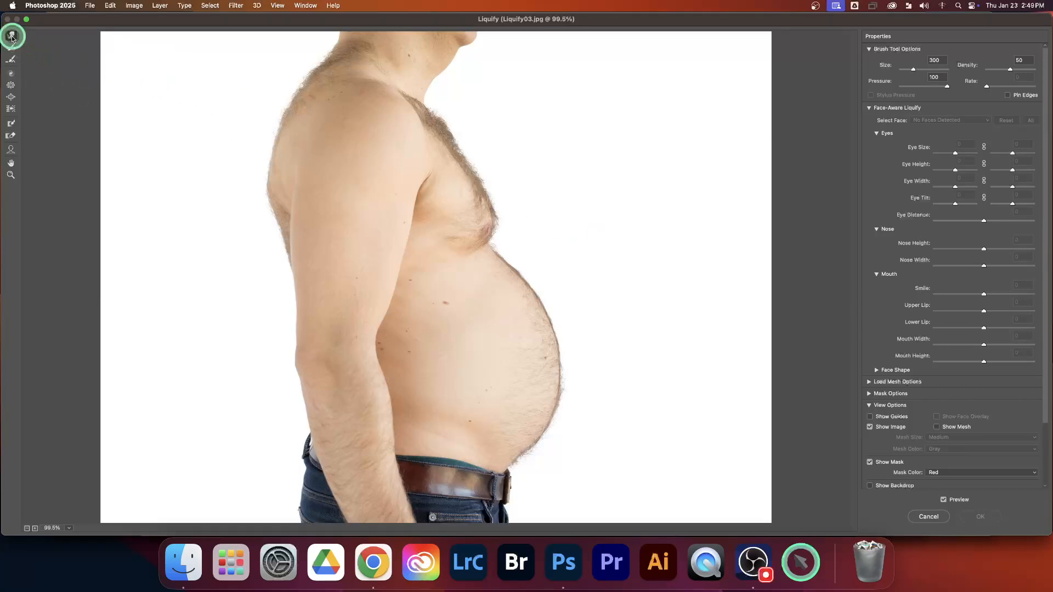
Flatten the man's protruding belly with Forward Warp strokes at a brush size of 500, undoing the last excessive push.
{"action": "key", "text": "]"}
{"action": "key", "text": "]"}
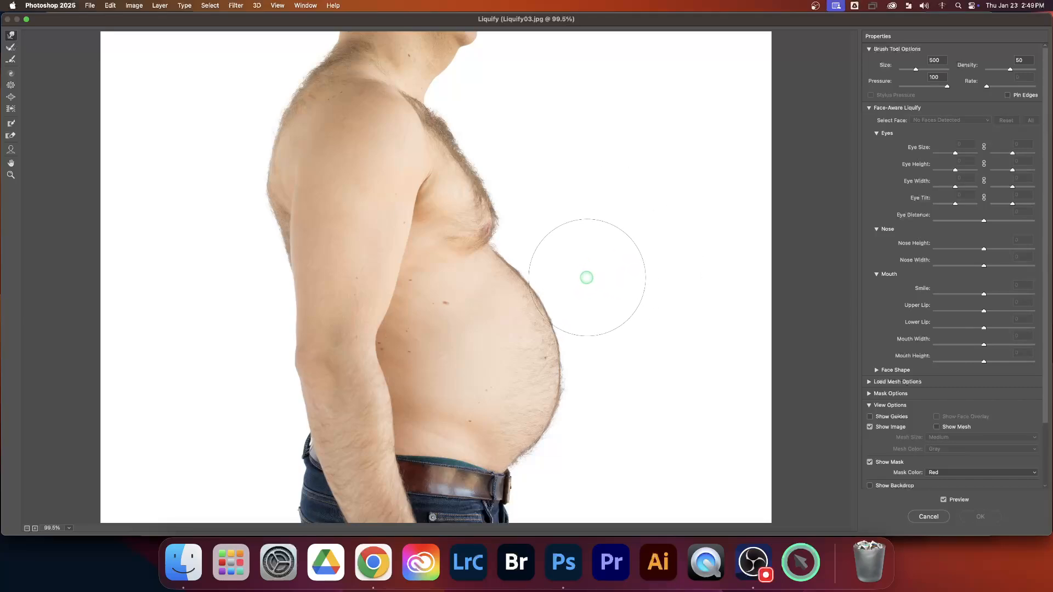
{"action": "left_click_drag", "start_coordinate": [580, 279], "coordinate": [543, 289]}
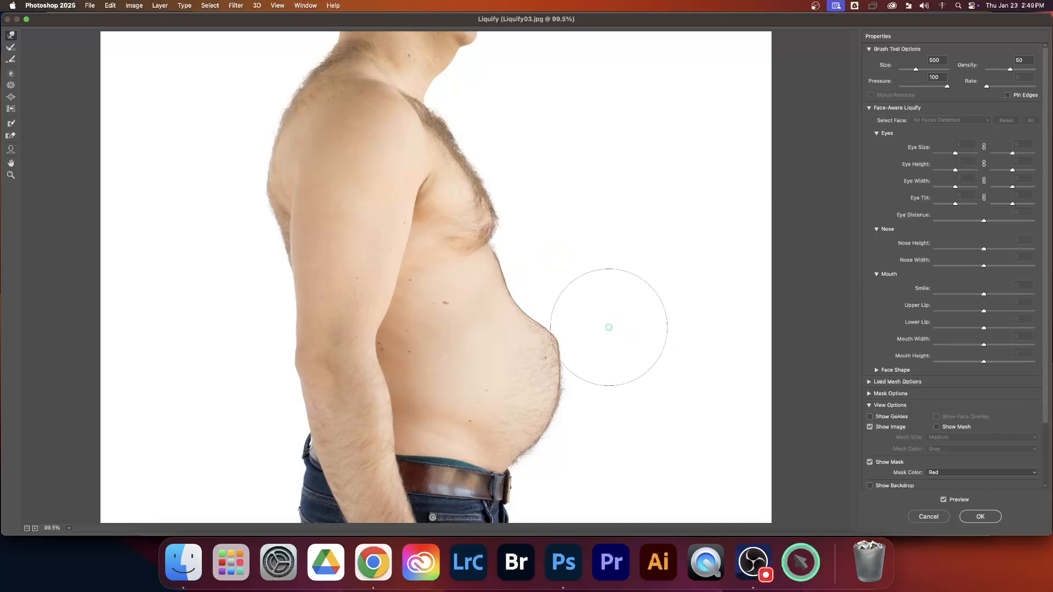
{"action": "mouse_move", "coordinate": [583, 331]}
{"action": "left_mouse_down"}
{"action": "mouse_move", "coordinate": [545, 332]}
{"action": "mouse_move", "coordinate": [564, 322]}
{"action": "mouse_move", "coordinate": [537, 329]}
{"action": "left_mouse_up"}
{"action": "left_click_drag", "start_coordinate": [552, 282], "coordinate": [543, 280]}
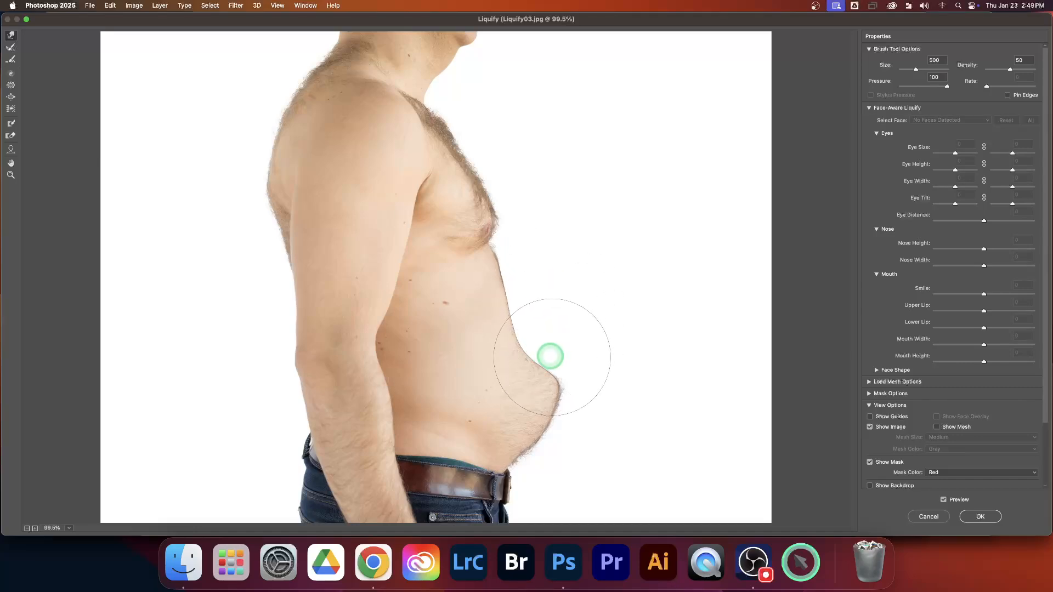
{"action": "mouse_move", "coordinate": [649, 383]}
{"action": "left_mouse_down"}
{"action": "mouse_move", "coordinate": [581, 371]}
{"action": "mouse_move", "coordinate": [562, 395]}
{"action": "left_mouse_up"}
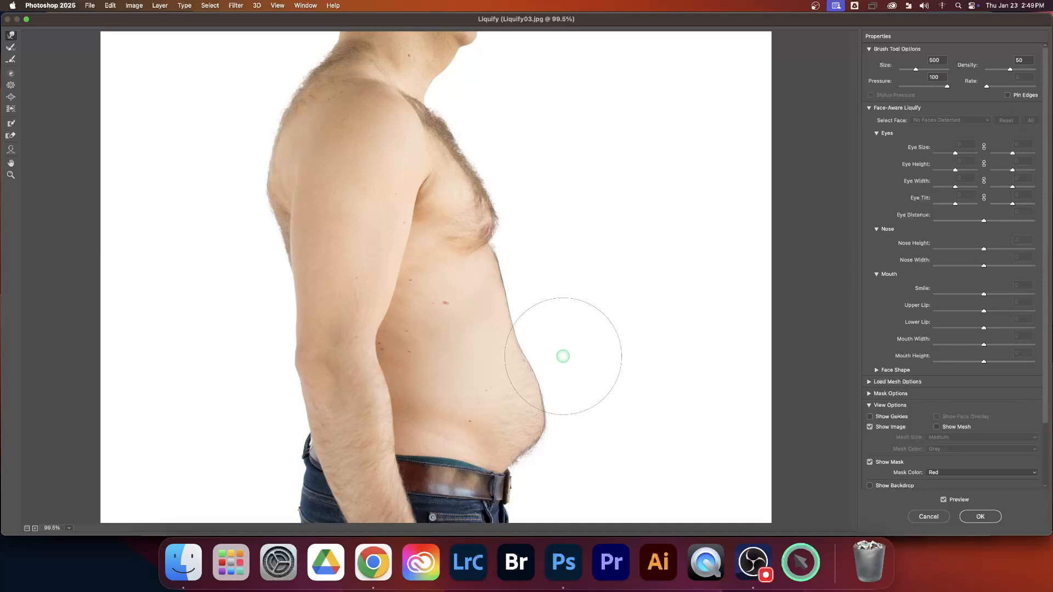
{"action": "mouse_move", "coordinate": [590, 403]}
{"action": "left_mouse_down"}
{"action": "mouse_move", "coordinate": [561, 400]}
{"action": "mouse_move", "coordinate": [552, 296]}
{"action": "mouse_move", "coordinate": [554, 348]}
{"action": "left_mouse_up"}
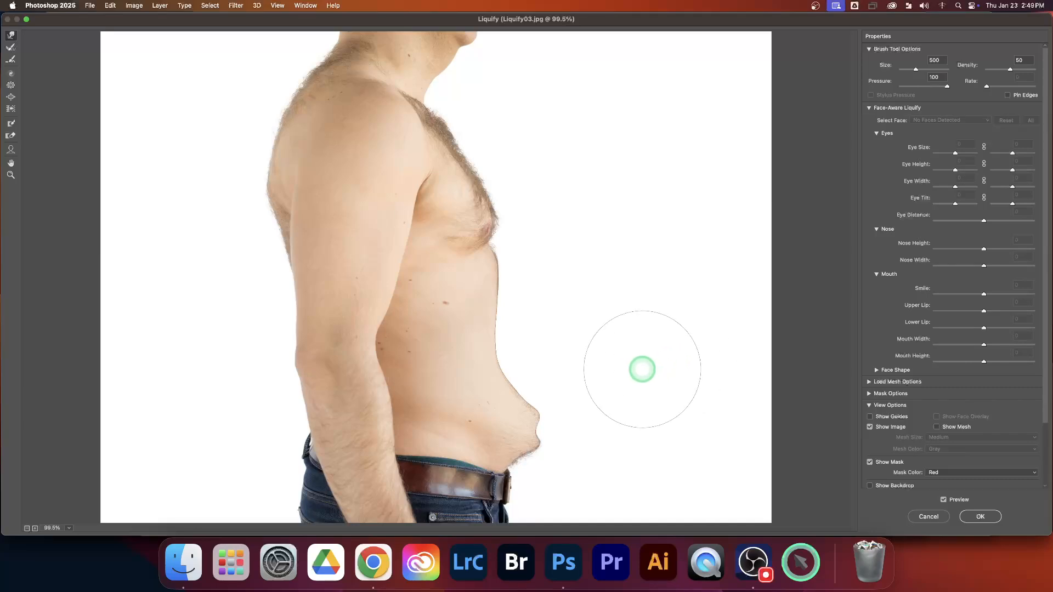
{"action": "key", "text": "super+z"}
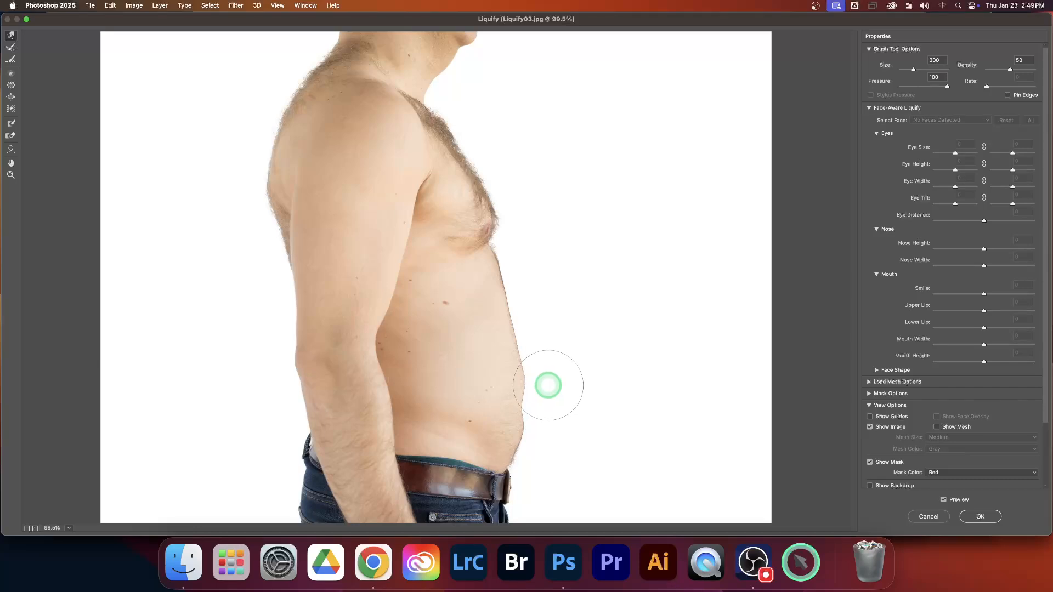
Smooth the front of the abdomen down to the belt with short Forward Warp strokes at a brush size of 500.
{"action": "key", "text": "bracketright"}
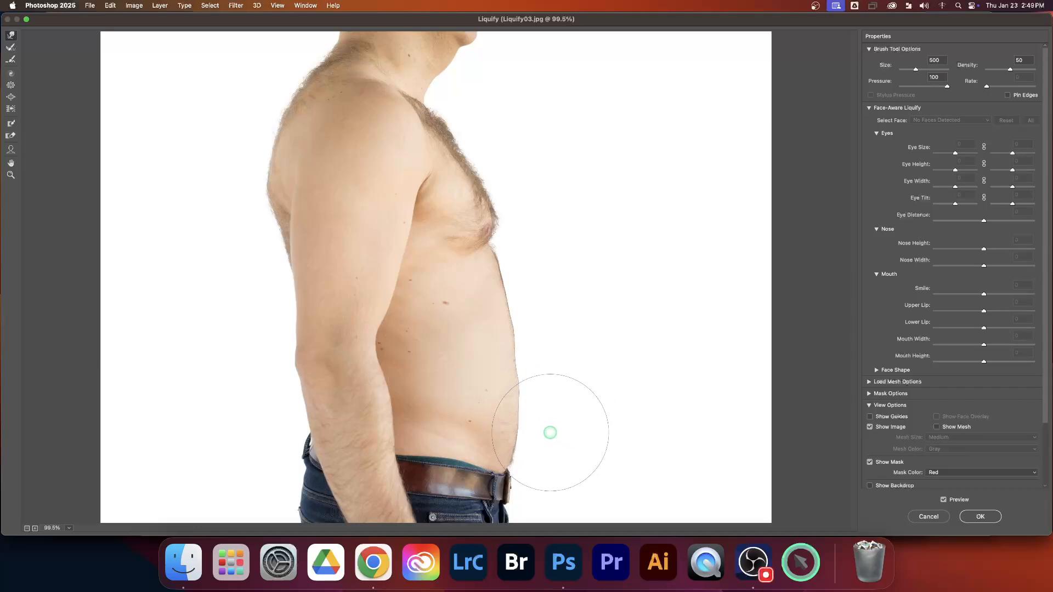
{"action": "left_click_drag", "start_coordinate": [545, 432], "coordinate": [543, 432]}
{"action": "left_click_drag", "start_coordinate": [563, 378], "coordinate": [550, 378]}
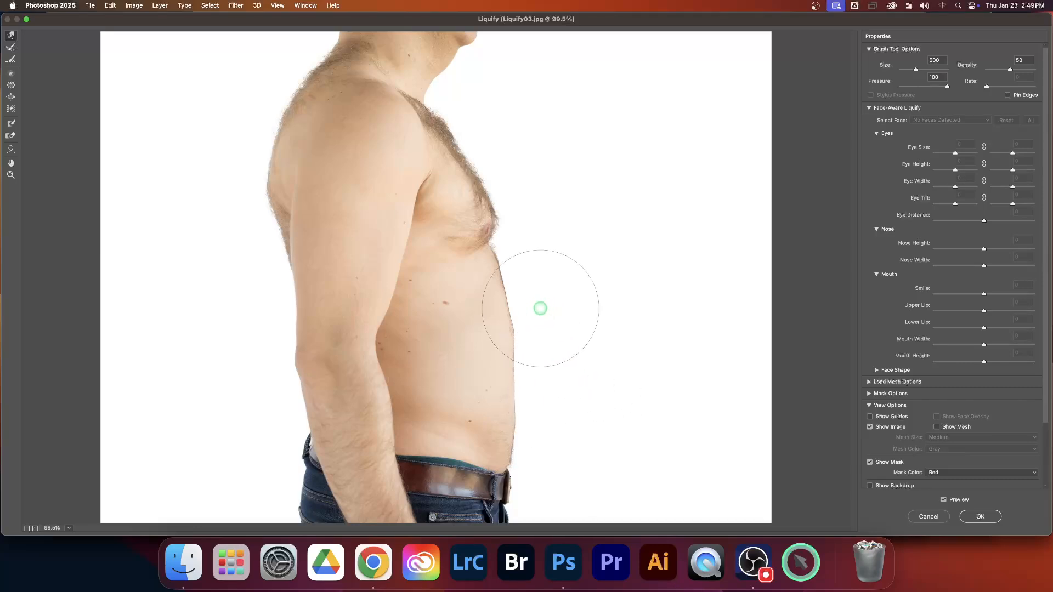
{"action": "left_click_drag", "start_coordinate": [564, 324], "coordinate": [554, 325]}
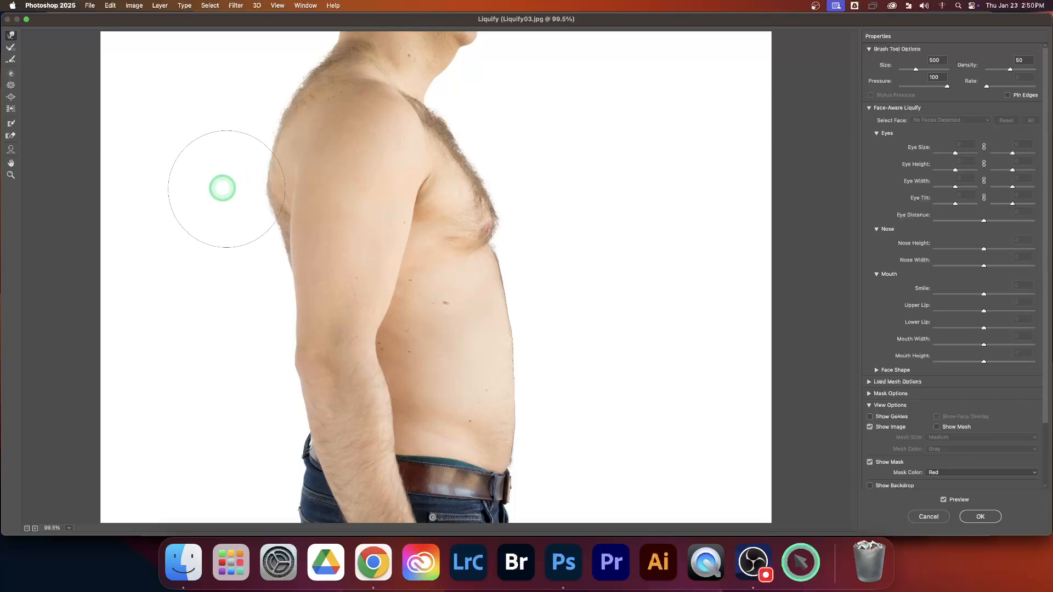
Tuck in the upper back behind the shoulder using Forward Warp with a brush size of 400.
{"action": "key", "text": "bracketleft"}
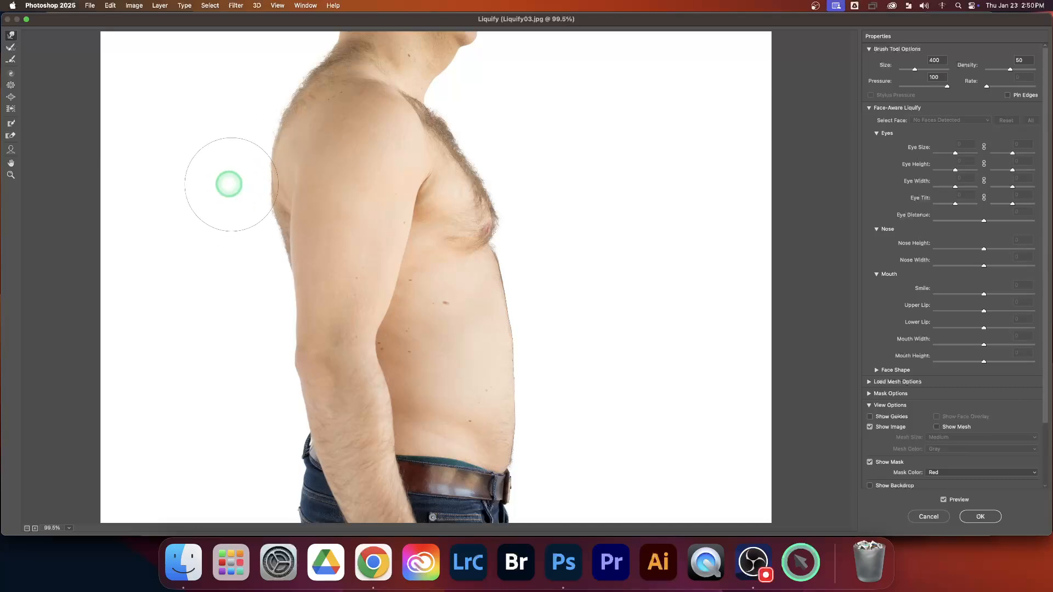
{"action": "mouse_move", "coordinate": [272, 109]}
{"action": "left_mouse_down"}
{"action": "mouse_move", "coordinate": [258, 87]}
{"action": "mouse_move", "coordinate": [271, 89]}
{"action": "left_mouse_up"}
{"action": "left_click_drag", "start_coordinate": [234, 211], "coordinate": [248, 204]}
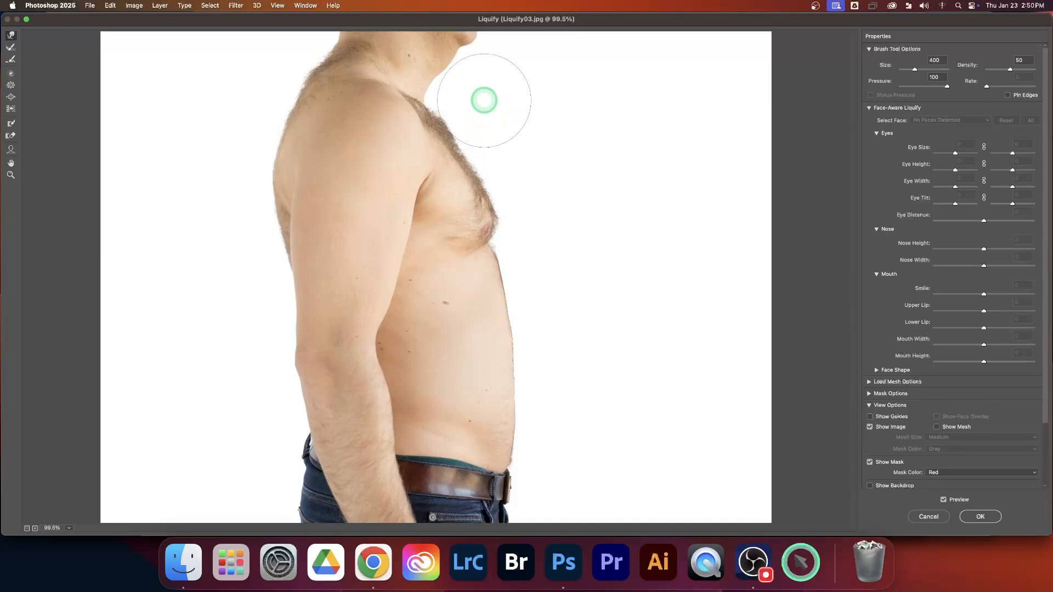
Push the front of the neck inward below the chin with Forward Warp, undoing the first attempt and redoing the stroke.
{"action": "key", "text": "bracketleft"}
{"action": "key", "text": "bracketleft"}
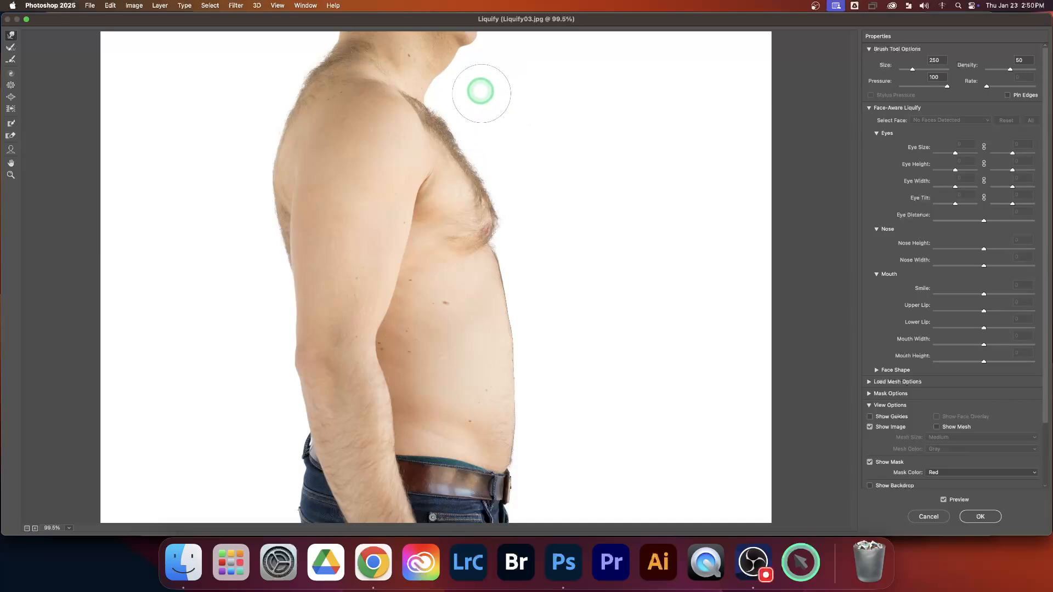
{"action": "left_click_drag", "start_coordinate": [475, 83], "coordinate": [435, 71]}
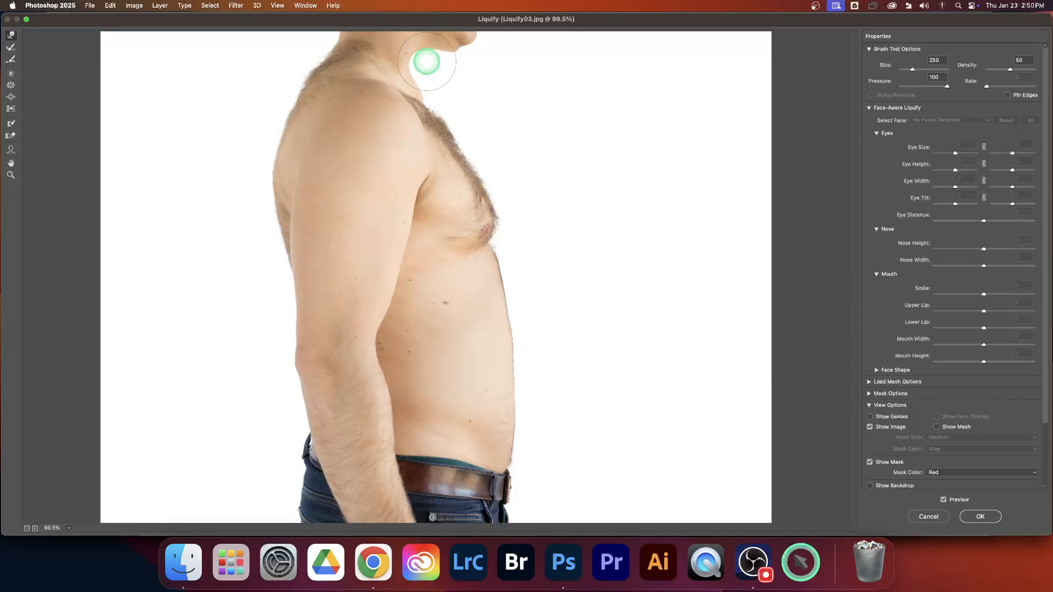
{"action": "key", "text": "super+z"}
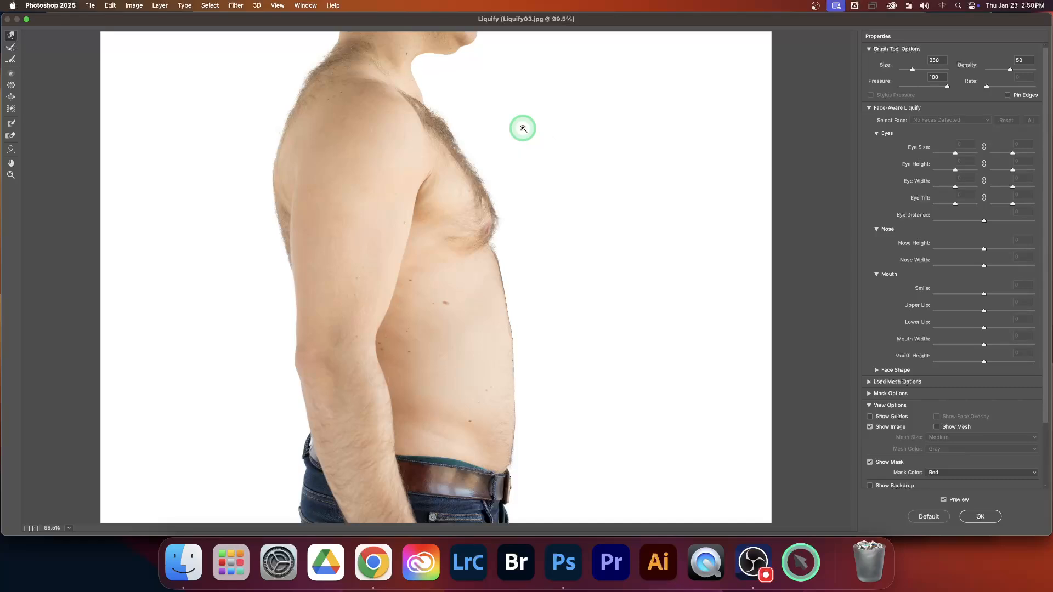
{"action": "key", "text": "super+z"}
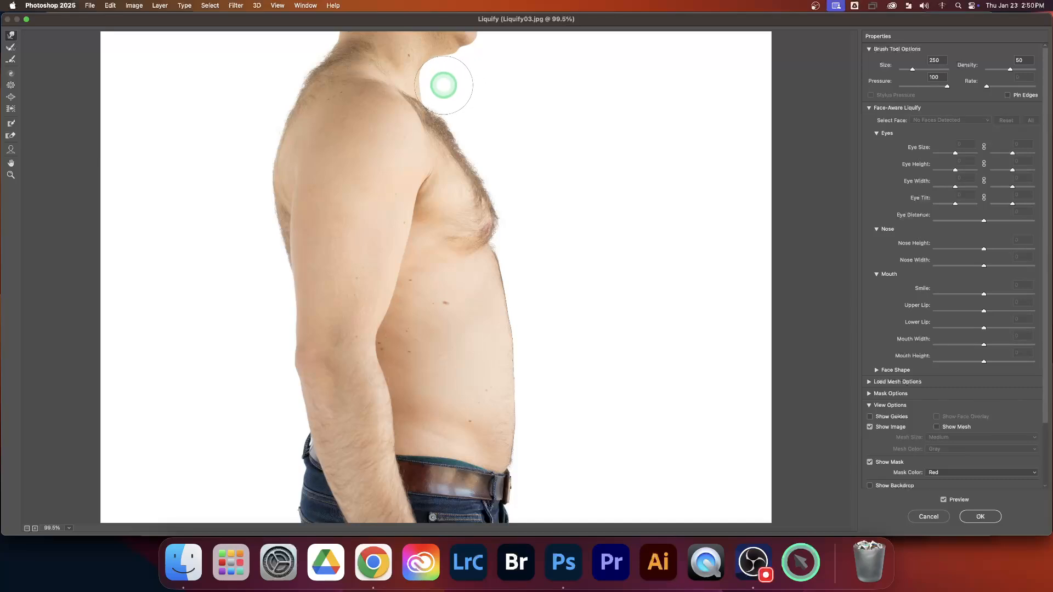
{"action": "mouse_move", "coordinate": [444, 85]}
{"action": "left_mouse_down"}
{"action": "mouse_move", "coordinate": [431, 71]}
{"action": "mouse_move", "coordinate": [452, 65]}
{"action": "left_mouse_up"}
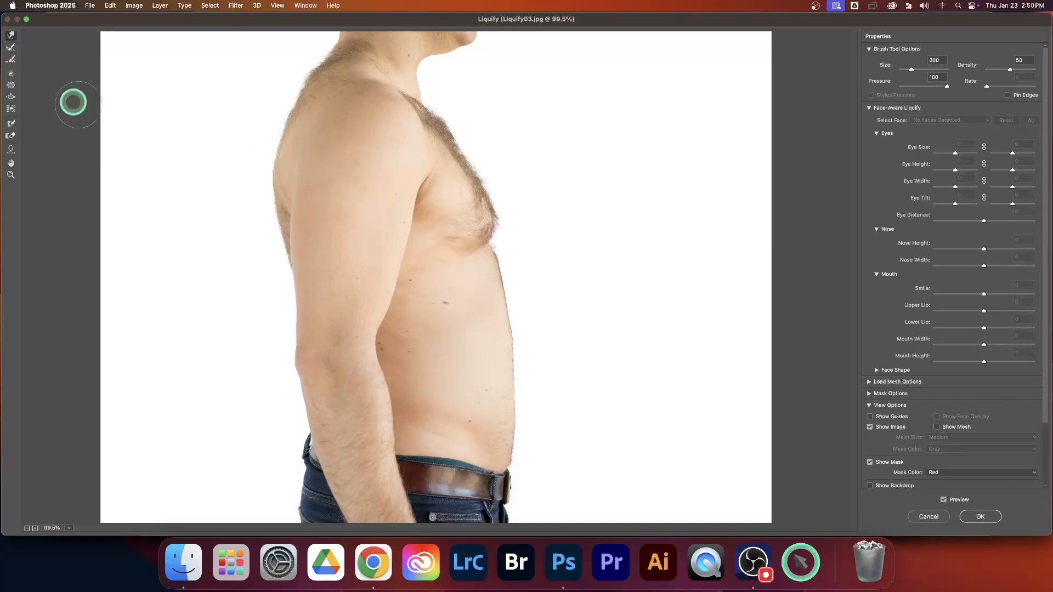
Enlarge the front of the man's upper arm using the Bloat tool with a brush size of 500.
{"action": "left_click", "coordinate": [12, 98]}
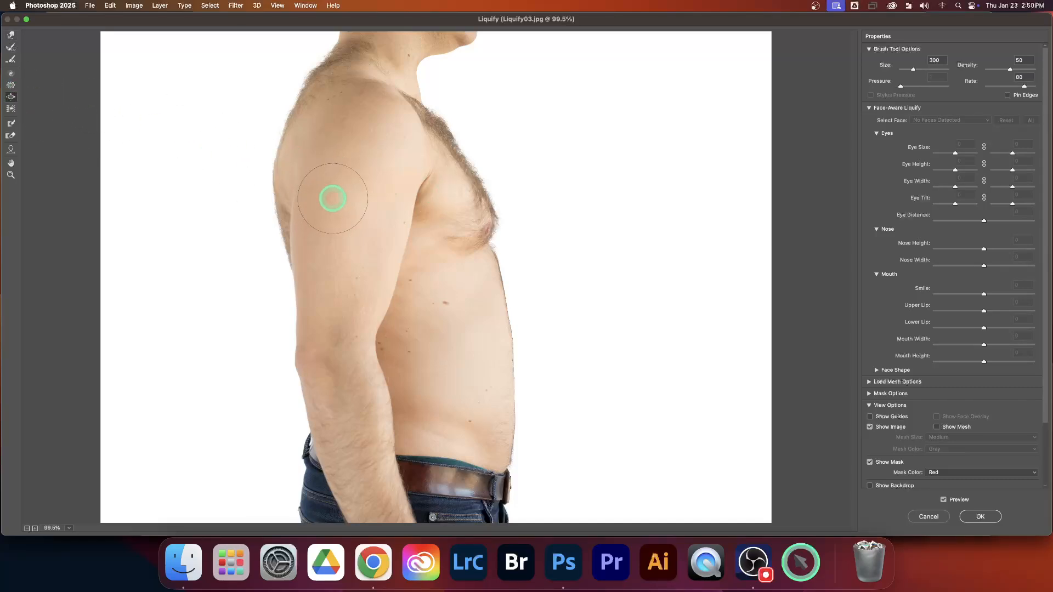
{"action": "key", "text": "bracketright"}
{"action": "key", "text": "bracketright"}
{"action": "key", "text": "bracketright"}
{"action": "key", "text": "bracketleft"}
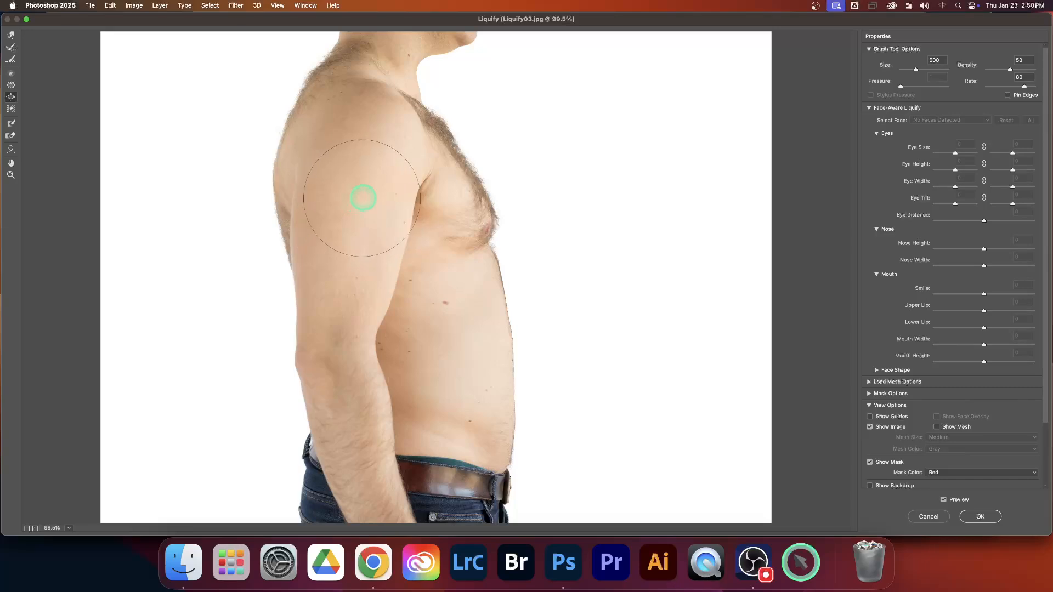
{"action": "left_click", "coordinate": [377, 226]}
{"action": "left_click_drag", "start_coordinate": [383, 244], "coordinate": [367, 298]}
{"action": "left_click", "coordinate": [378, 278]}
Bulk up the back of the upper arm with several Bloat applications from mid-arm up toward the shoulder.
{"action": "left_click", "coordinate": [329, 256]}
{"action": "left_click", "coordinate": [327, 238]}
{"action": "left_click", "coordinate": [327, 227]}
{"action": "left_click", "coordinate": [328, 208]}
{"action": "left_click", "coordinate": [328, 200]}
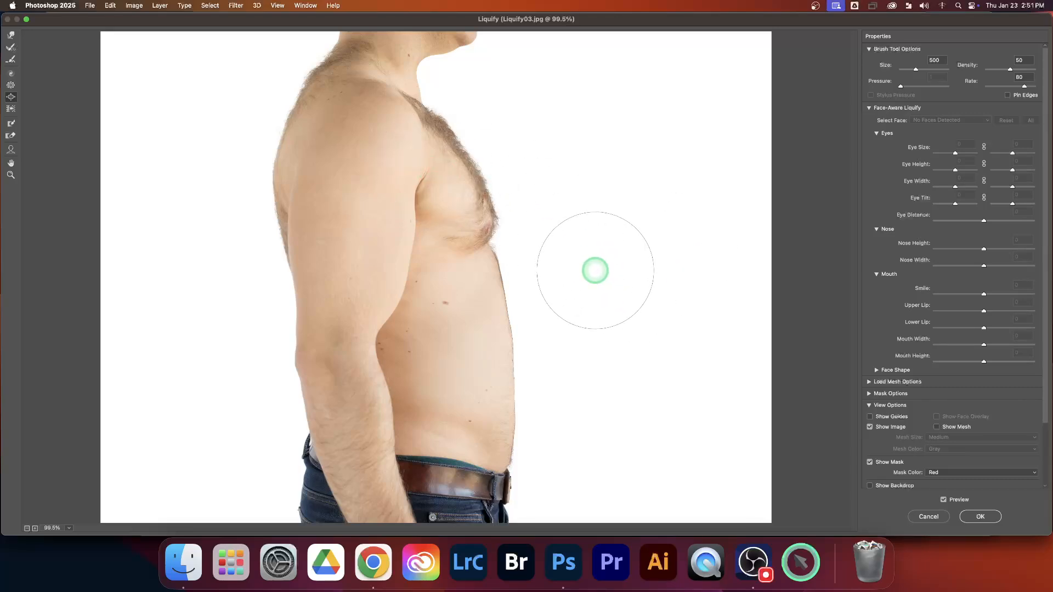
Apply the Liquify edits to the torso photo and compare it with the smart filters hidden and shown.
{"action": "left_click", "coordinate": [976, 518]}
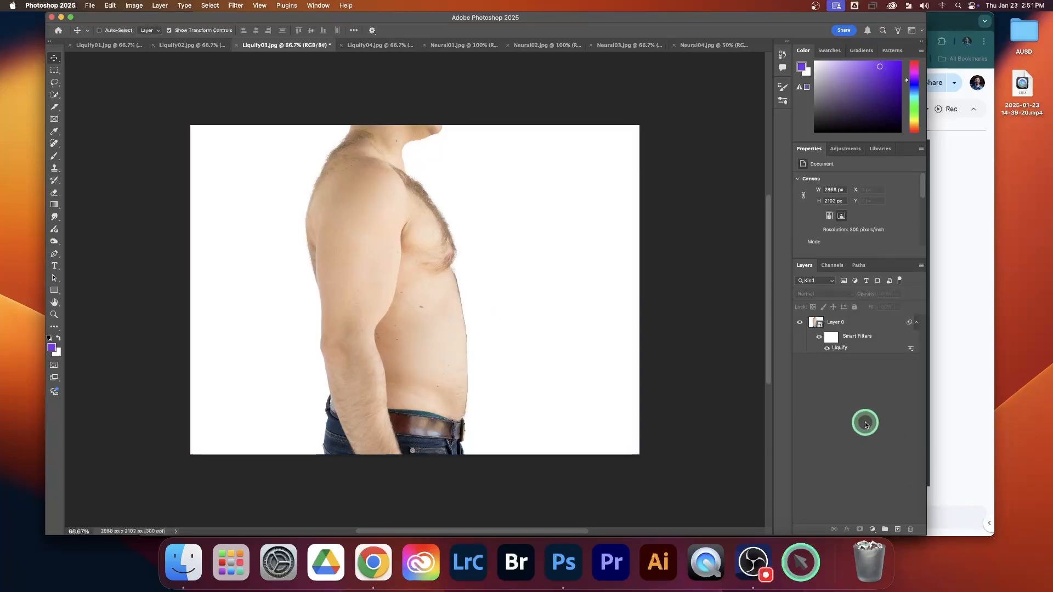
{"action": "left_click", "coordinate": [821, 339]}
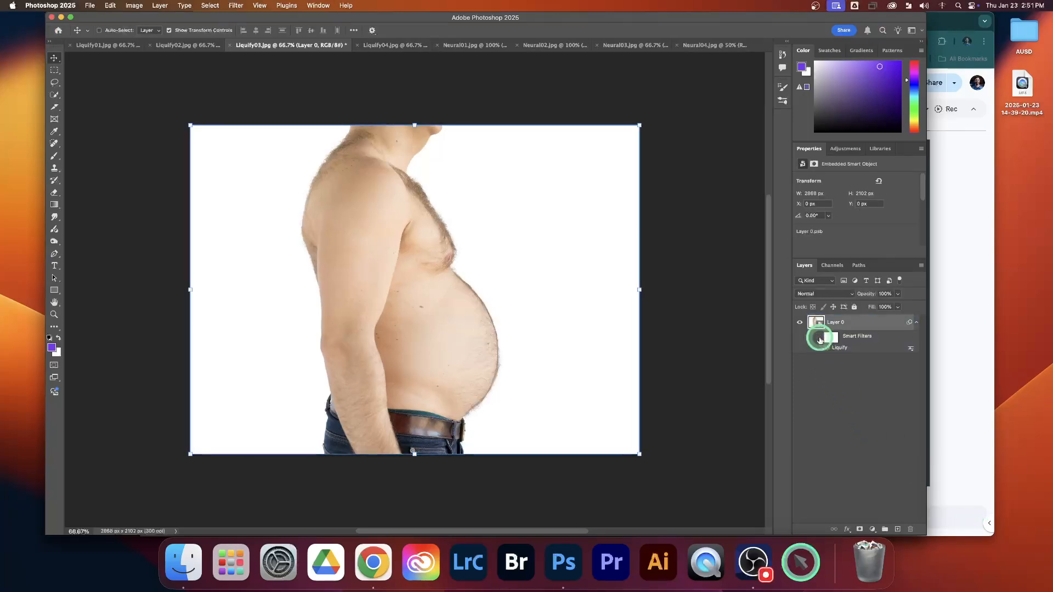
{"action": "left_click", "coordinate": [821, 339]}
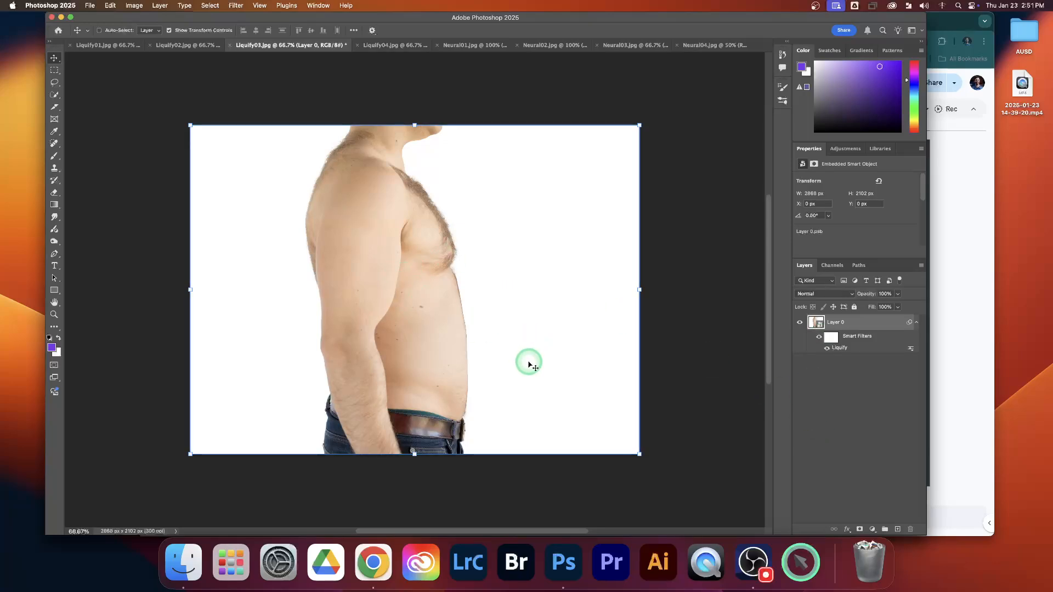
Compare the torso photo with its smart filters hidden and shown, and view the Liquify04.jpg document.
{"action": "left_click", "coordinate": [820, 340]}
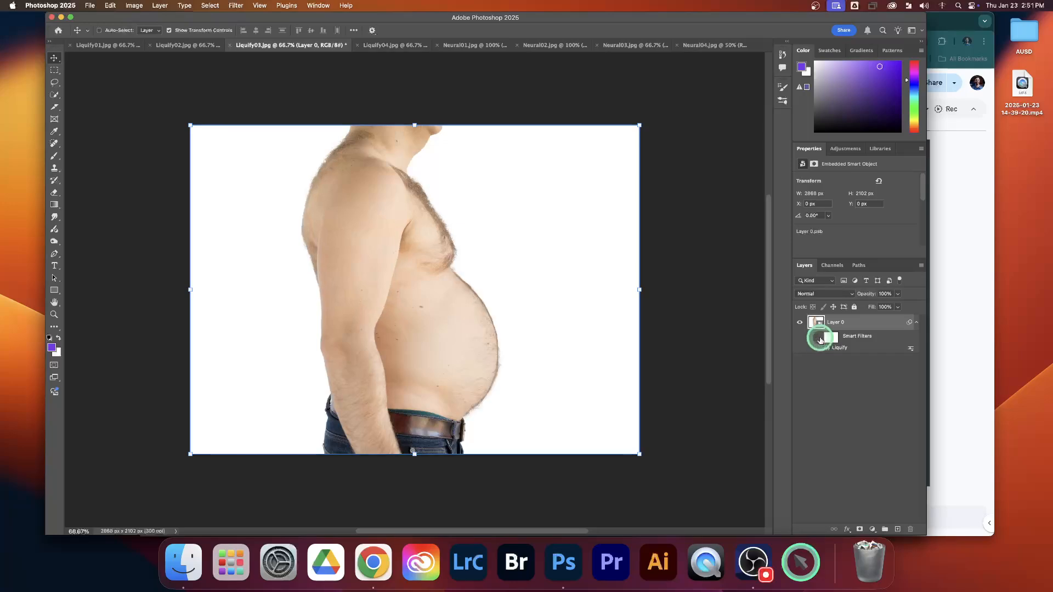
{"action": "left_click", "coordinate": [820, 339]}
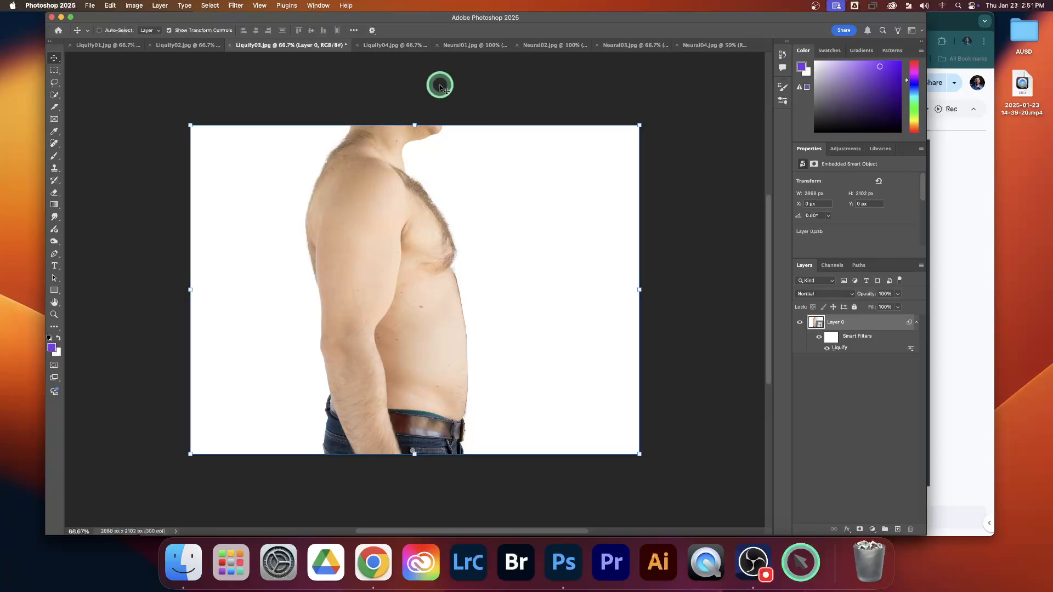
{"action": "left_click", "coordinate": [393, 48]}
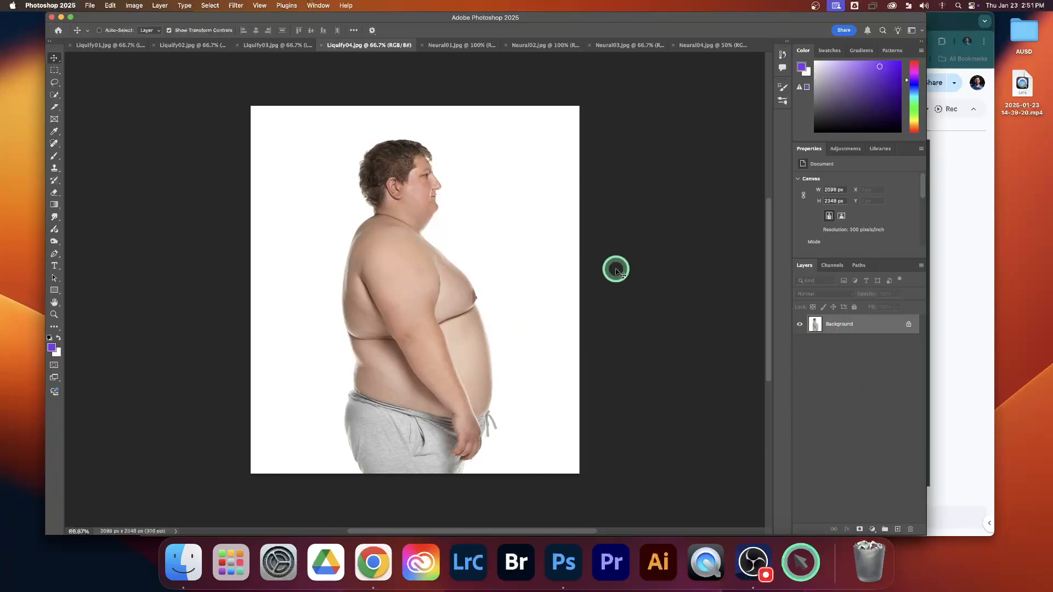
Convert the Background layer of Neural01.jpg to a smart object and open it in the Liquify filter.
{"action": "left_click", "coordinate": [447, 46]}
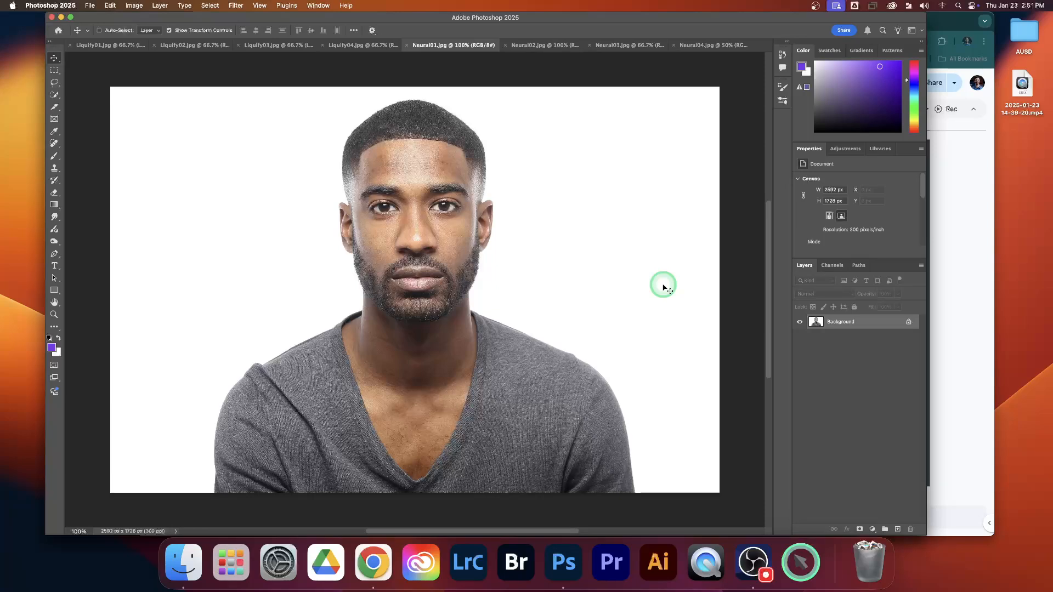
{"action": "right_click", "coordinate": [877, 324]}
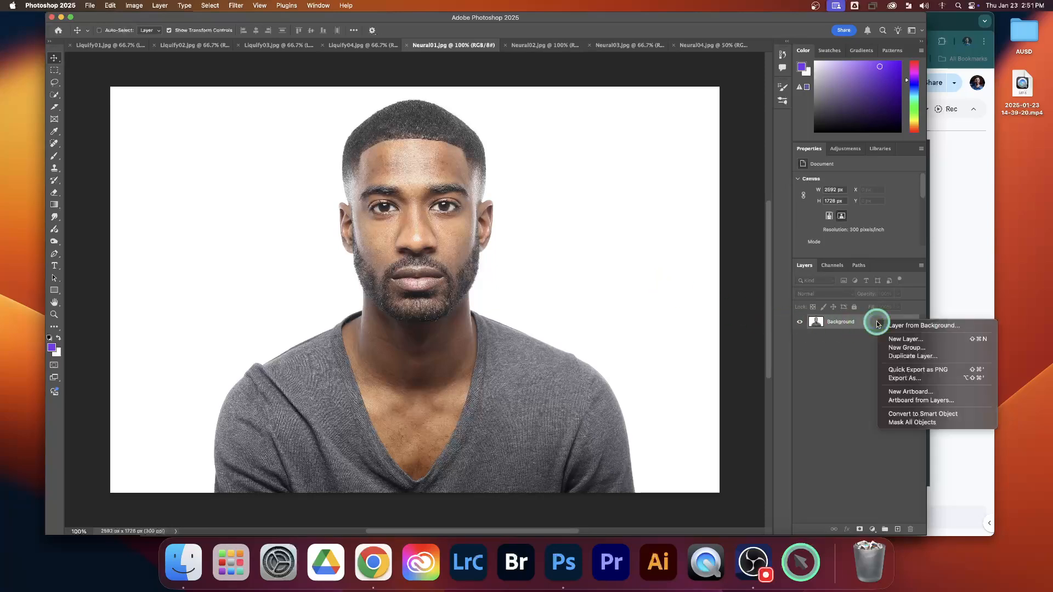
{"action": "left_click", "coordinate": [915, 415]}
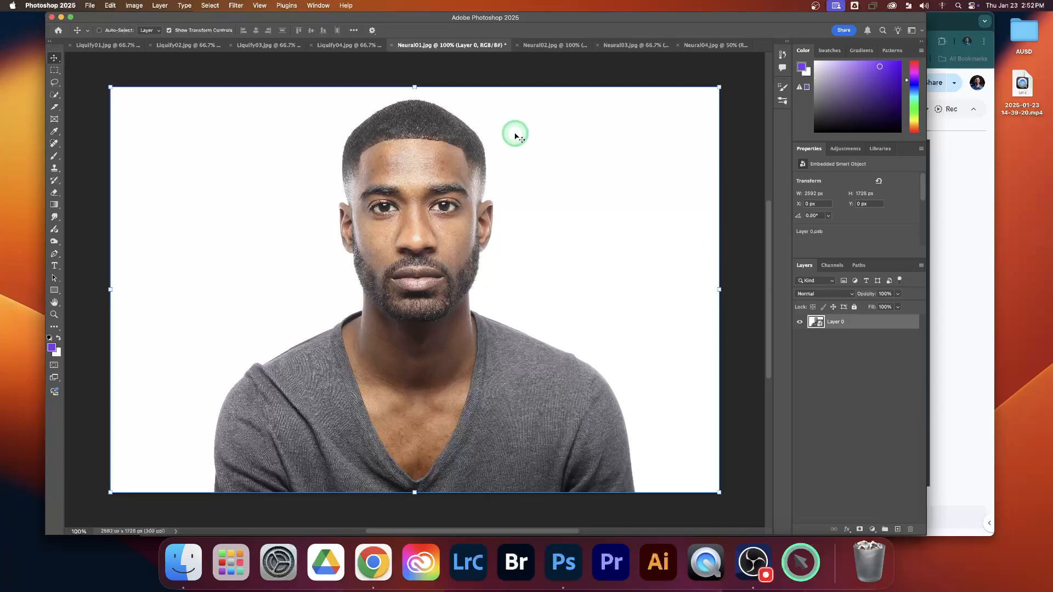
{"action": "left_click", "coordinate": [236, 5]}
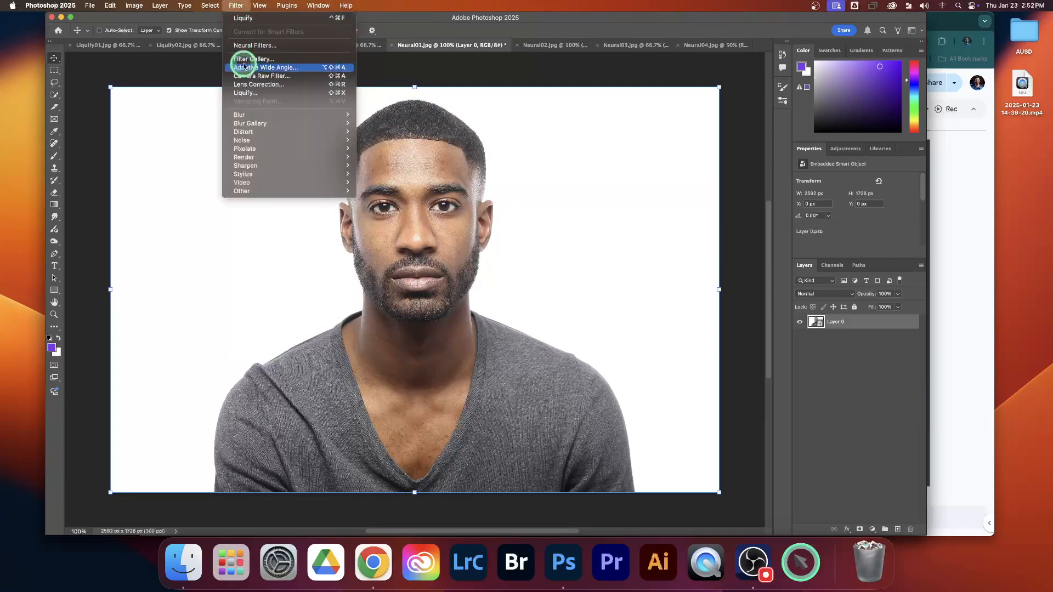
{"action": "left_click", "coordinate": [245, 94]}
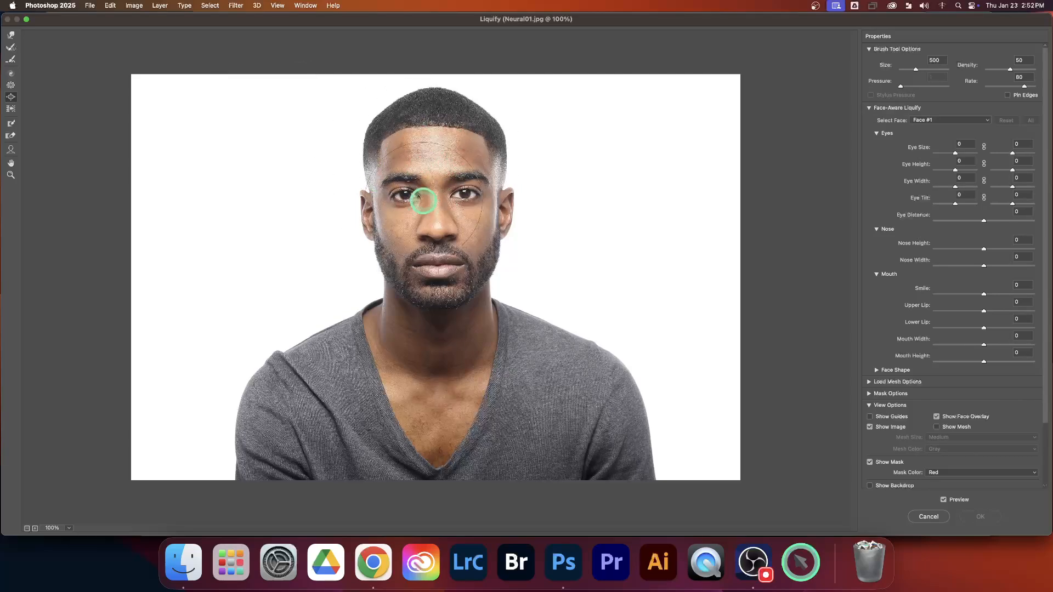
Activate the Forward Warp tool and examine the Face-Aware Liquify settings and the choice of detected faces.
{"action": "left_click", "coordinate": [11, 35]}
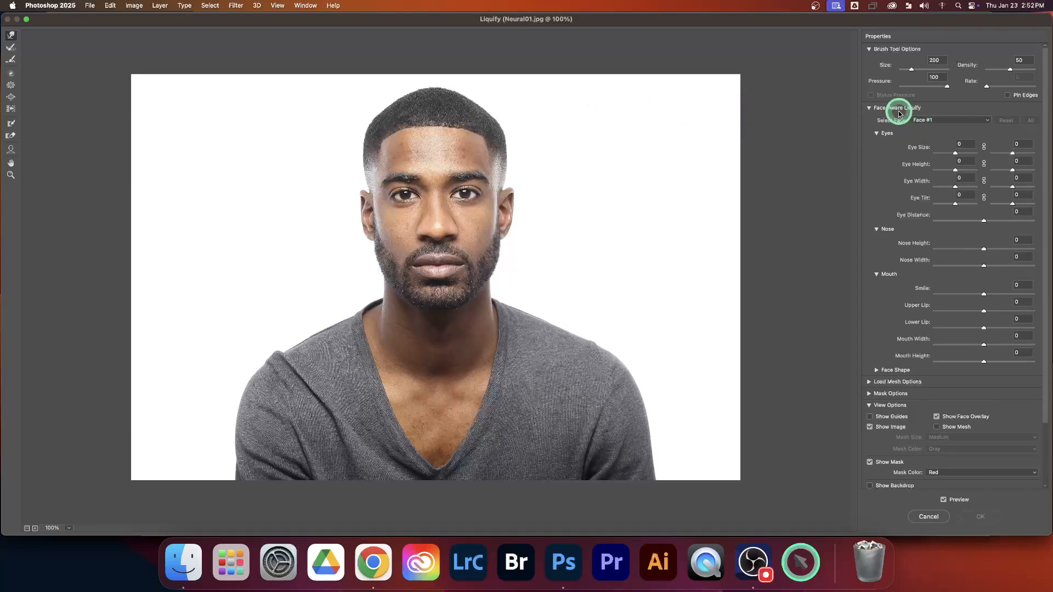
{"action": "left_click", "coordinate": [870, 110]}
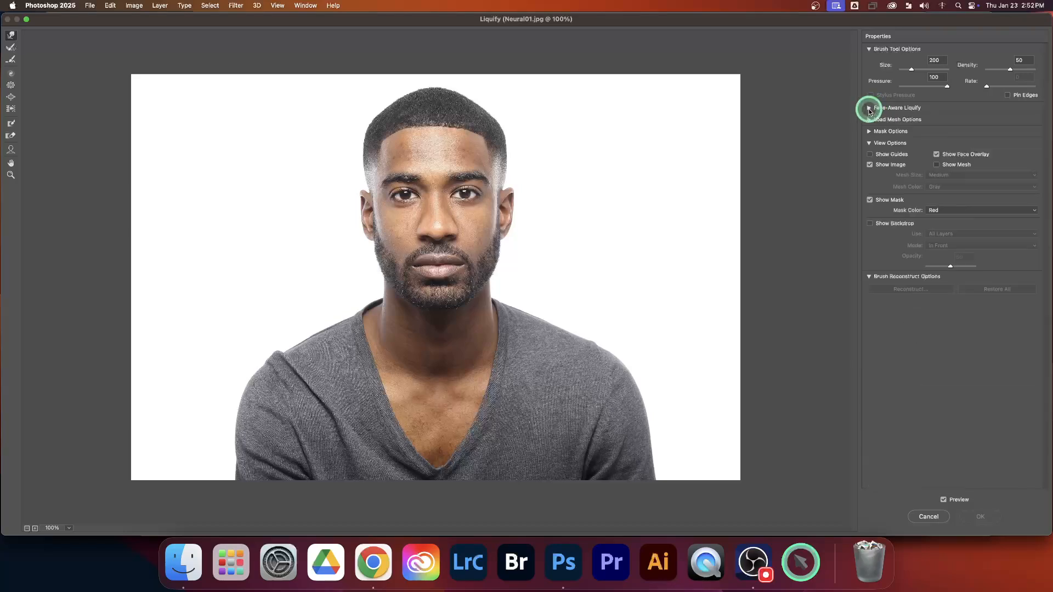
{"action": "left_click", "coordinate": [870, 109]}
{"action": "left_click", "coordinate": [870, 110]}
{"action": "left_click", "coordinate": [870, 109]}
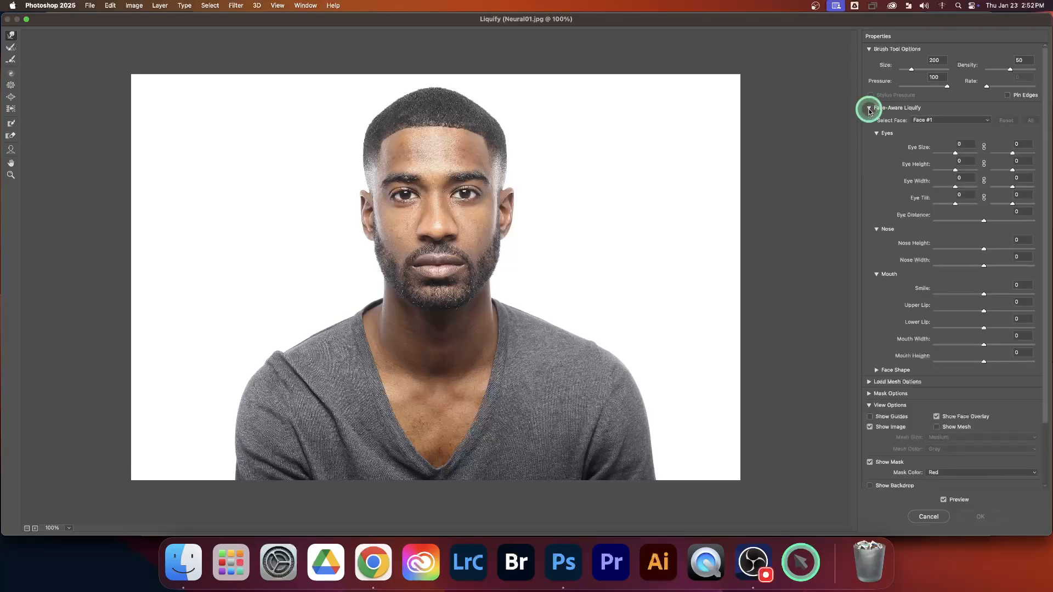
{"action": "left_click", "coordinate": [943, 121]}
{"action": "left_click", "coordinate": [648, 113]}
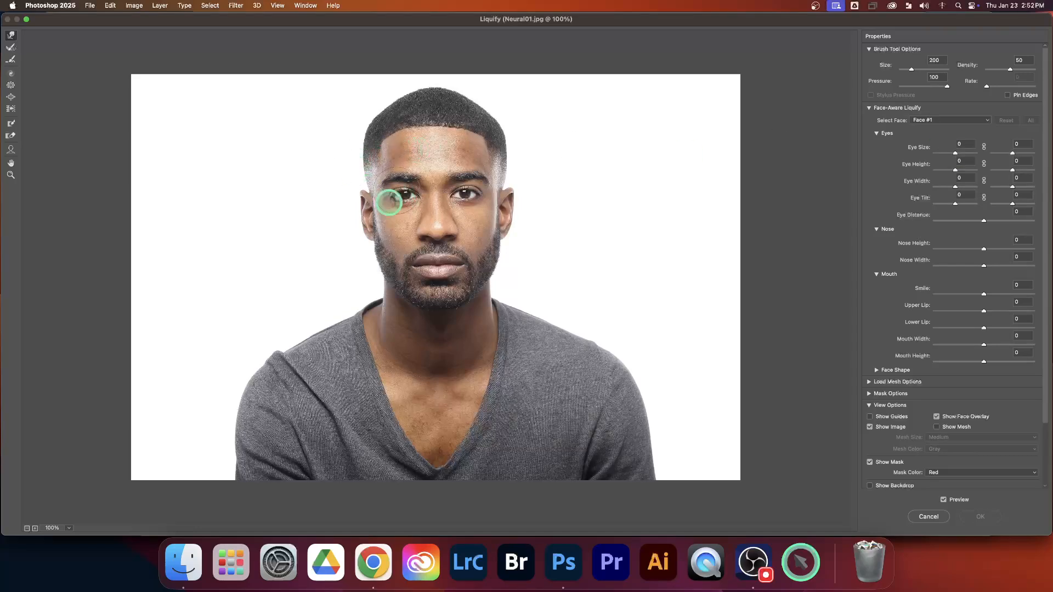
Link both eyes and set size 54, height 100, width 8, tilt 73 and distance 82, with nose height 79 and nose width -100.
{"action": "left_click_drag", "start_coordinate": [956, 156], "coordinate": [985, 159]}
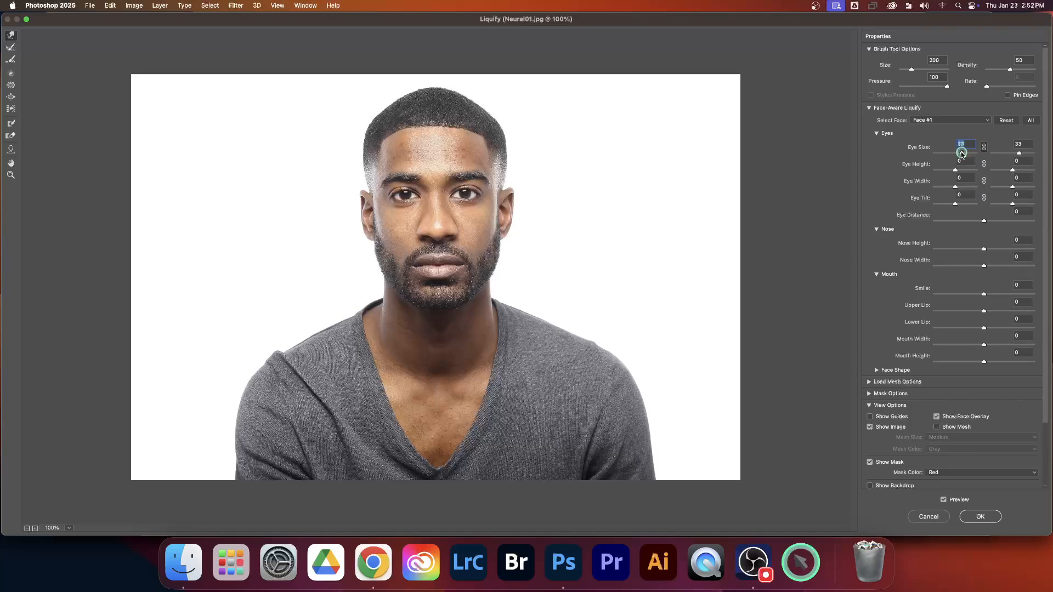
{"action": "mouse_move", "coordinate": [970, 154]}
{"action": "left_mouse_down"}
{"action": "mouse_move", "coordinate": [947, 153]}
{"action": "mouse_move", "coordinate": [966, 153]}
{"action": "left_mouse_up"}
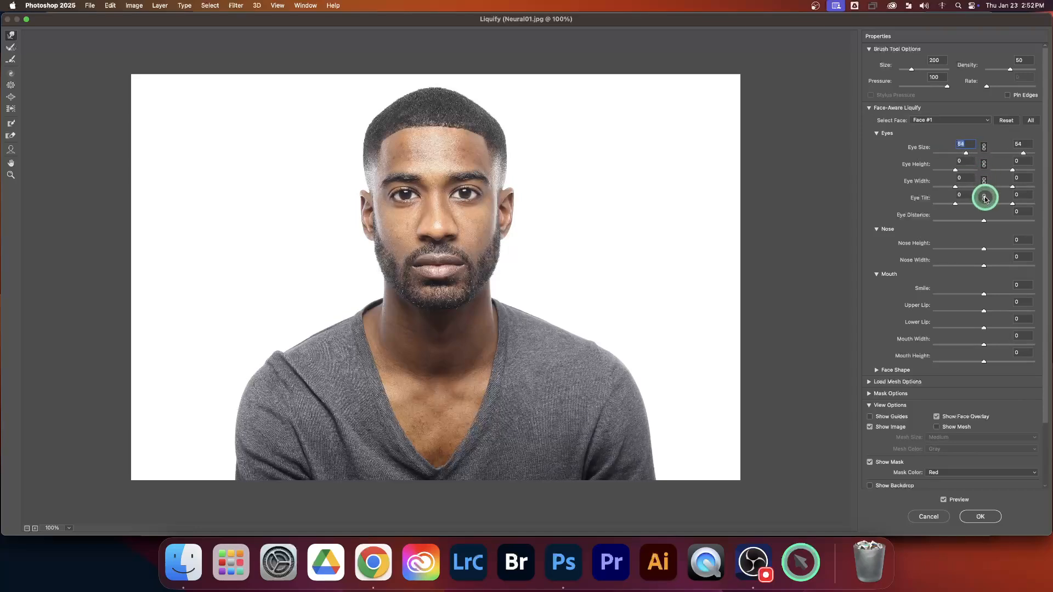
{"action": "left_click_drag", "start_coordinate": [974, 172], "coordinate": [959, 263]}
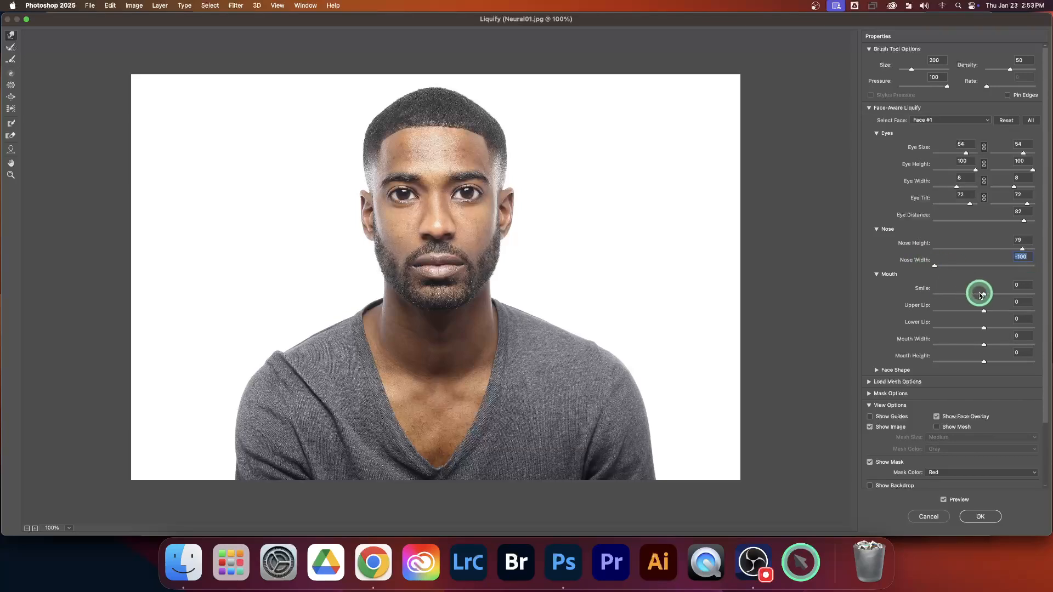
Reshape the mouth with Smile -44, Upper Lip 38, Lower Lip -100, Mouth Width -100 and Mouth Height -100.
{"action": "mouse_move", "coordinate": [983, 295]}
{"action": "left_mouse_down"}
{"action": "mouse_move", "coordinate": [1034, 296]}
{"action": "mouse_move", "coordinate": [987, 296]}
{"action": "left_mouse_up"}
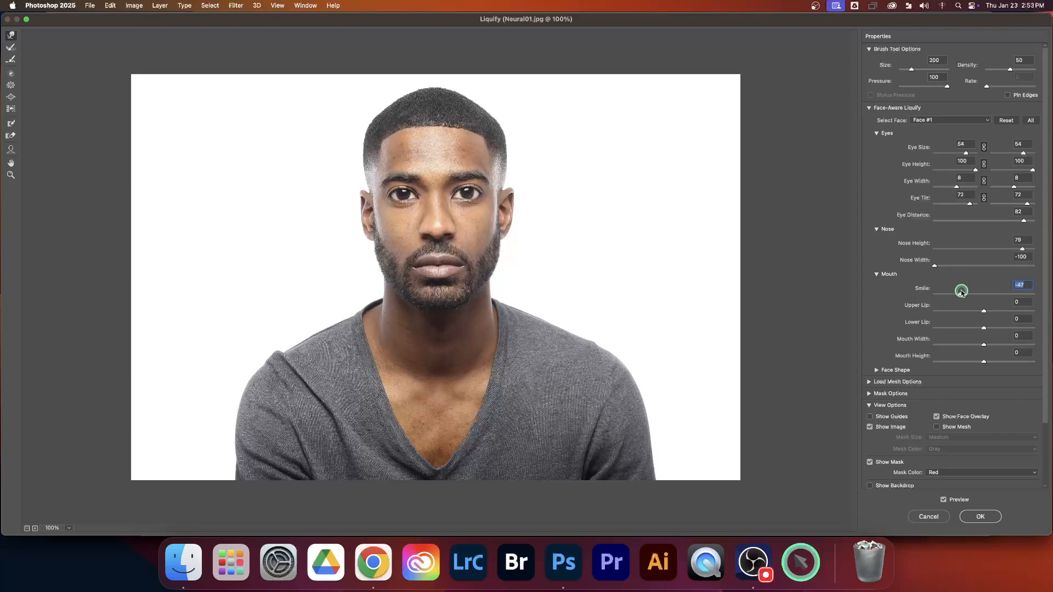
{"action": "left_click_drag", "start_coordinate": [983, 311], "coordinate": [926, 325]}
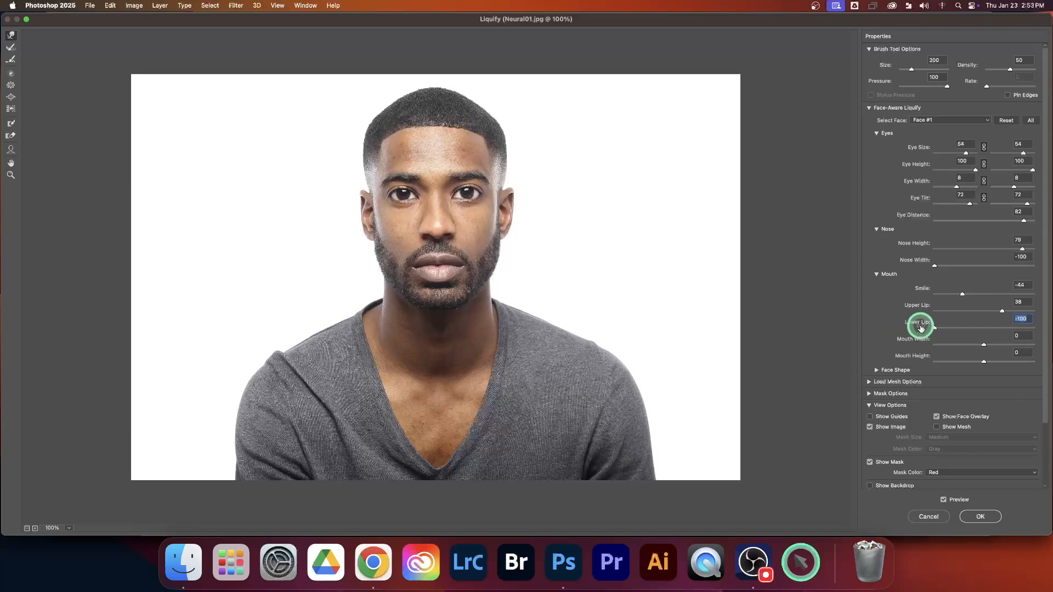
{"action": "left_click_drag", "start_coordinate": [983, 344], "coordinate": [922, 356]}
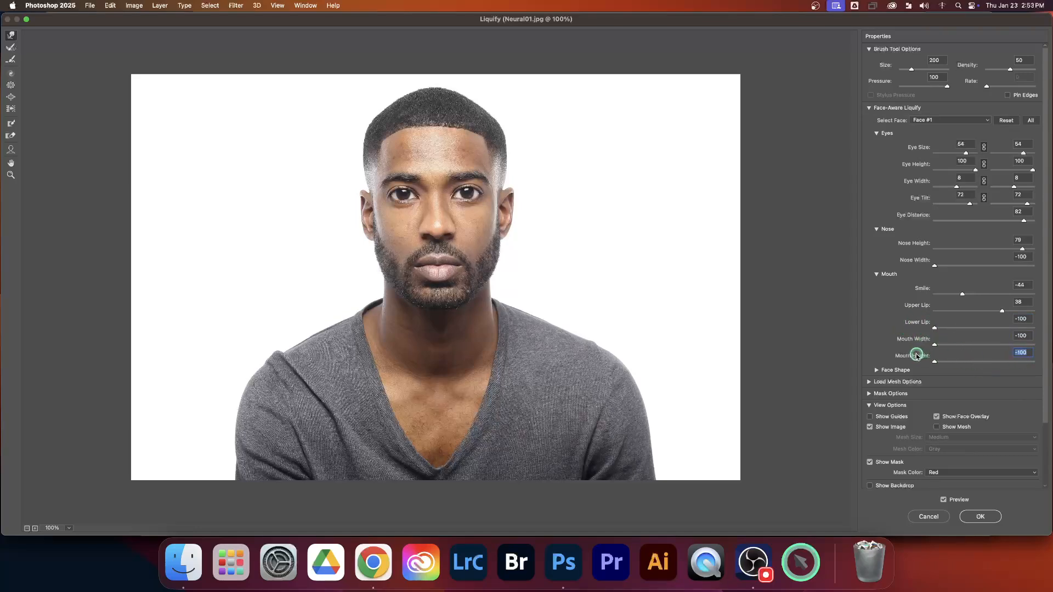
Set the face shape to Forehead 100, Chin Height 61, Jawline -100 and Face Width -96, and apply the Liquify filter.
{"action": "left_click", "coordinate": [876, 371]}
{"action": "left_click_drag", "start_coordinate": [984, 391], "coordinate": [1043, 392]}
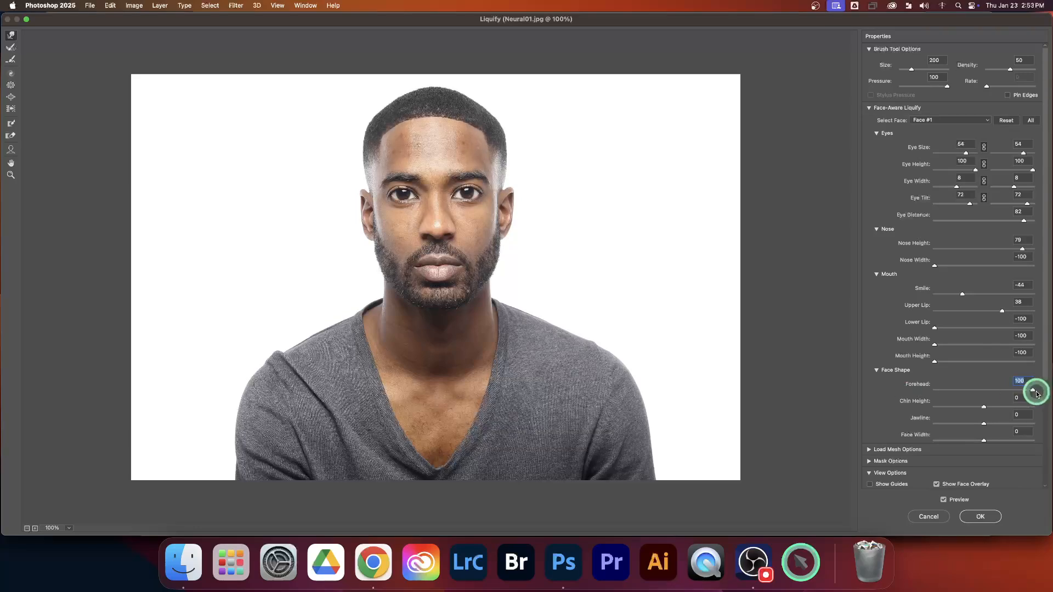
{"action": "left_click_drag", "start_coordinate": [983, 410], "coordinate": [947, 437]}
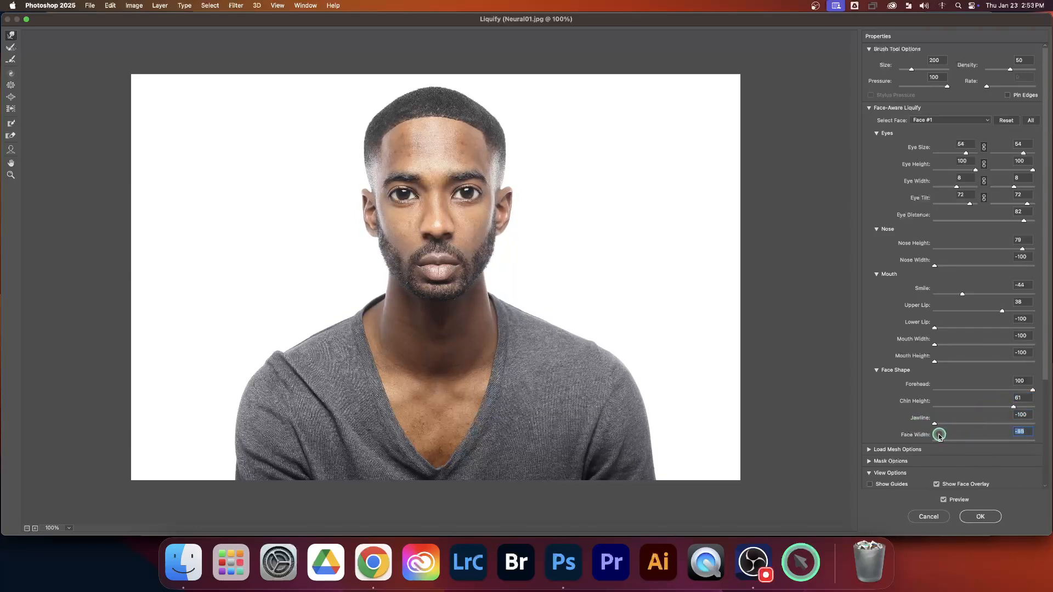
{"action": "left_click", "coordinate": [981, 517]}
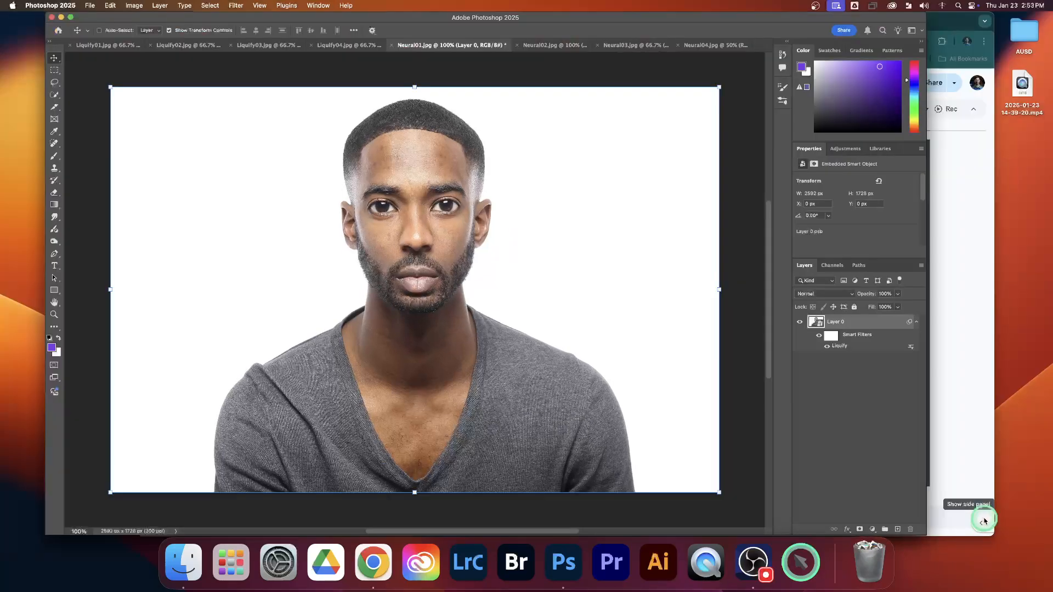
Compare the Neural01.jpg portrait before and after Liquify by toggling the smart filters' visibility, leaving them shown.
{"action": "left_click", "coordinate": [820, 336]}
{"action": "left_click", "coordinate": [820, 335]}
{"action": "left_click", "coordinate": [820, 336]}
{"action": "left_click", "coordinate": [820, 336]}
{"action": "left_click", "coordinate": [820, 336]}
{"action": "left_click", "coordinate": [820, 336]}
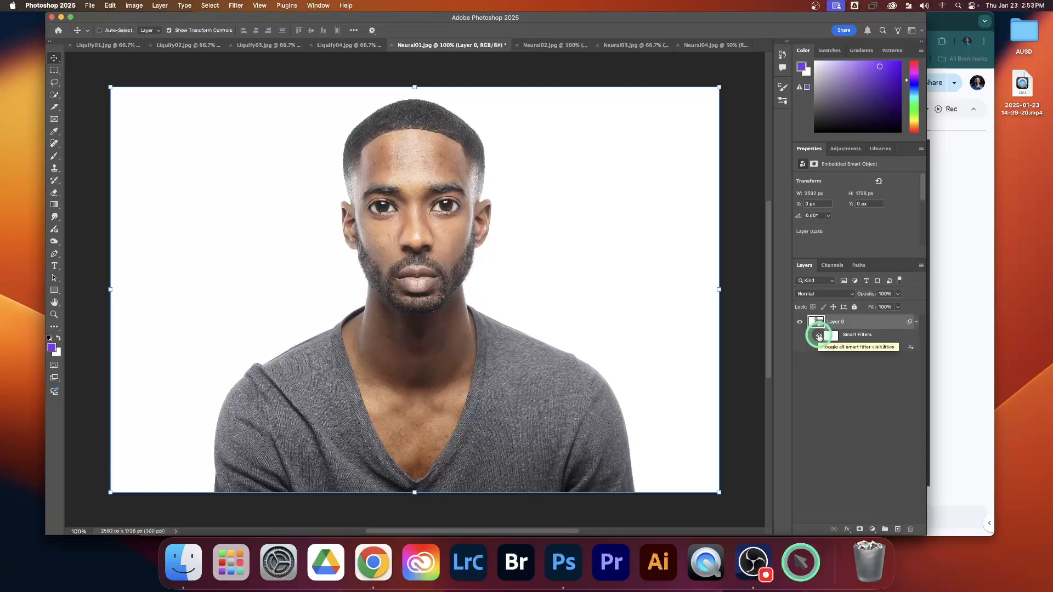
{"action": "left_click", "coordinate": [819, 335]}
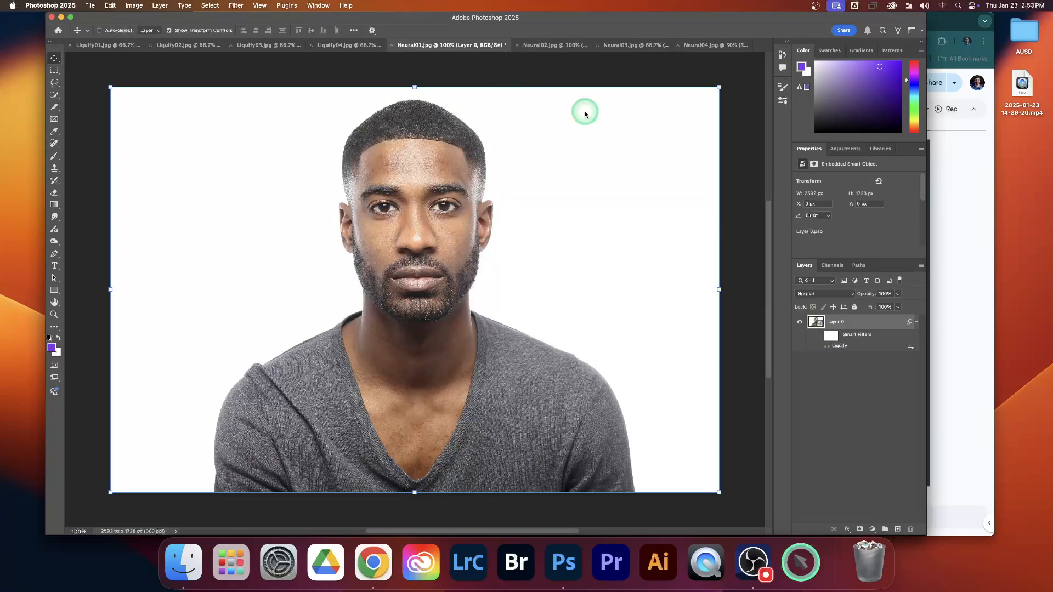
{"action": "left_click", "coordinate": [820, 335]}
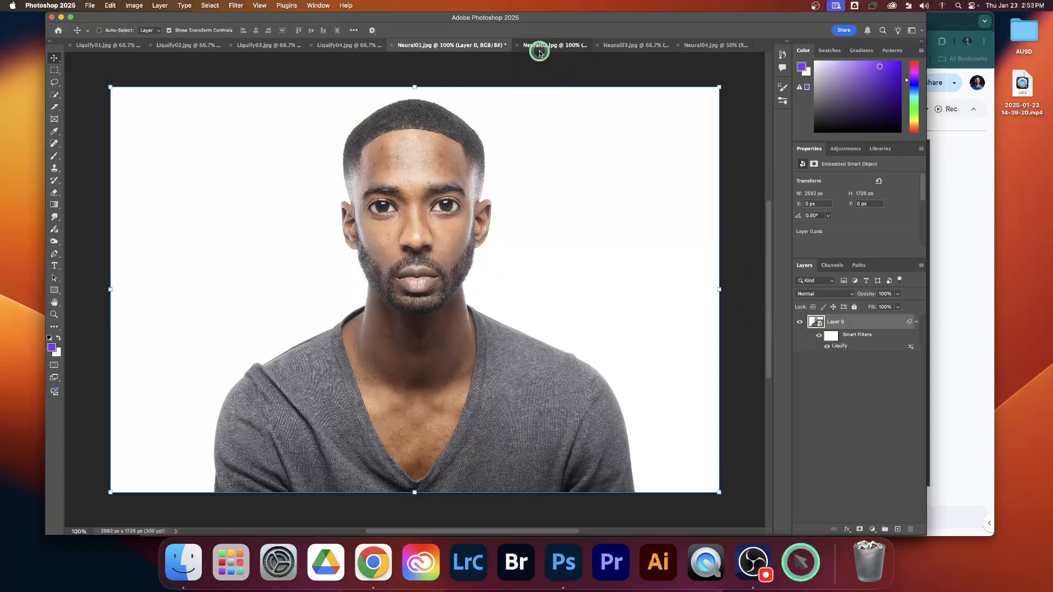
Convert the Background layer of Neural02.jpg to a smart object and open it in Neural Filters.
{"action": "left_click", "coordinate": [538, 46]}
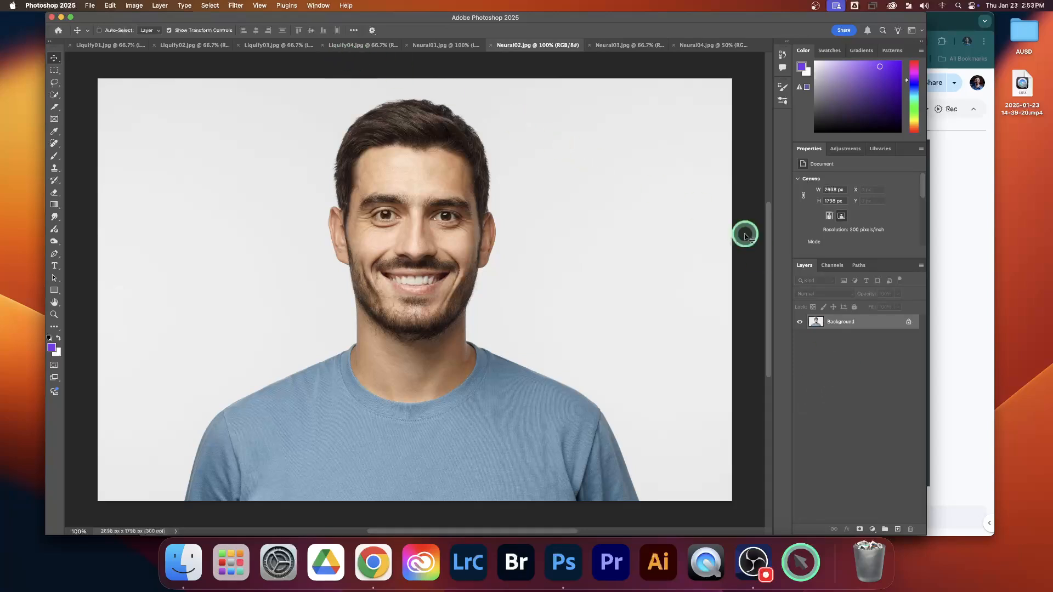
{"action": "right_click", "coordinate": [877, 324]}
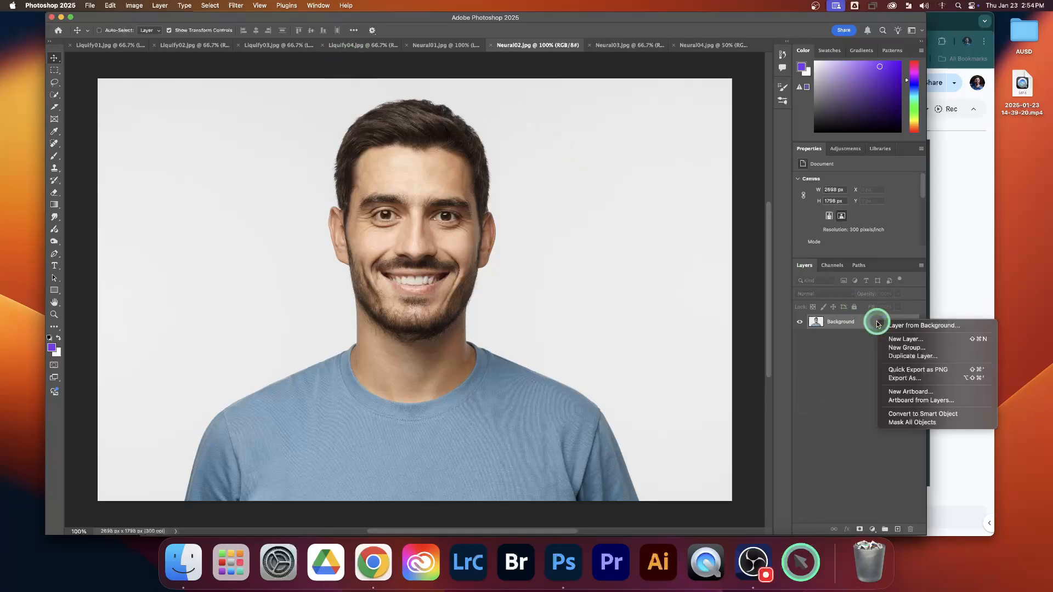
{"action": "left_click", "coordinate": [920, 415]}
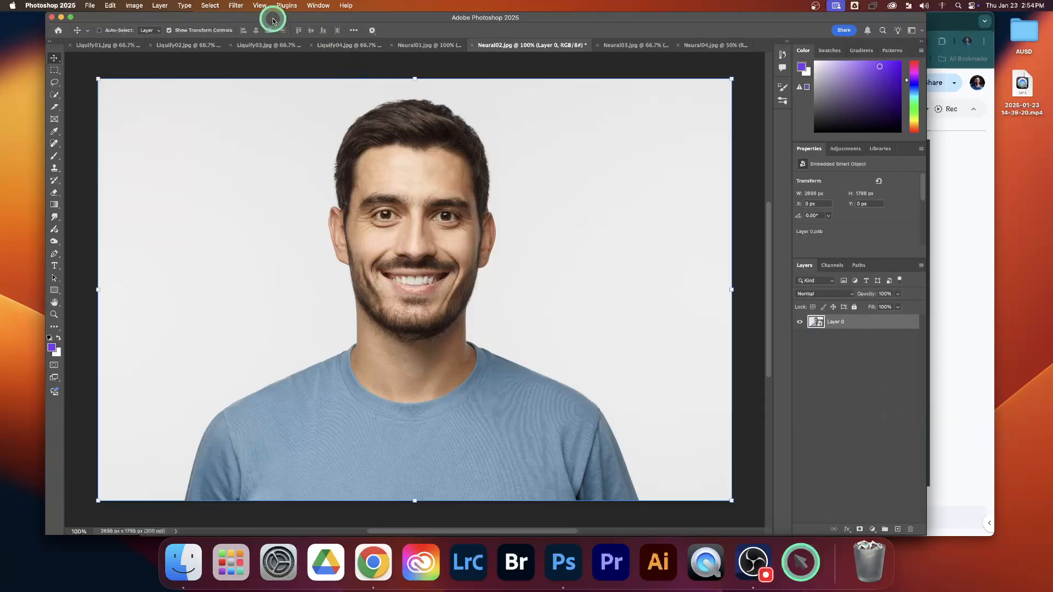
{"action": "left_click", "coordinate": [236, 6]}
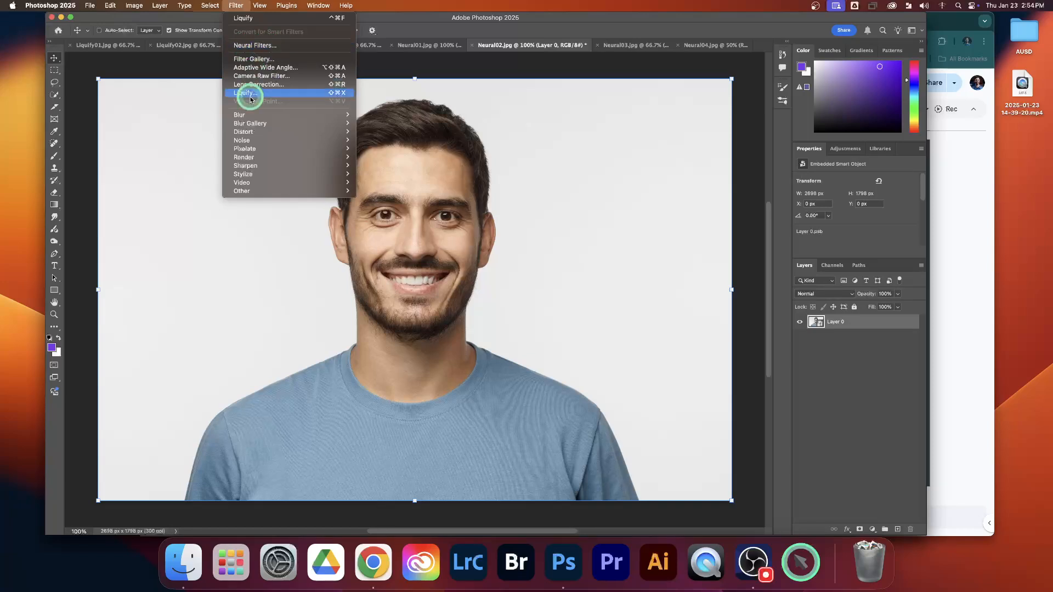
{"action": "left_click", "coordinate": [259, 46]}
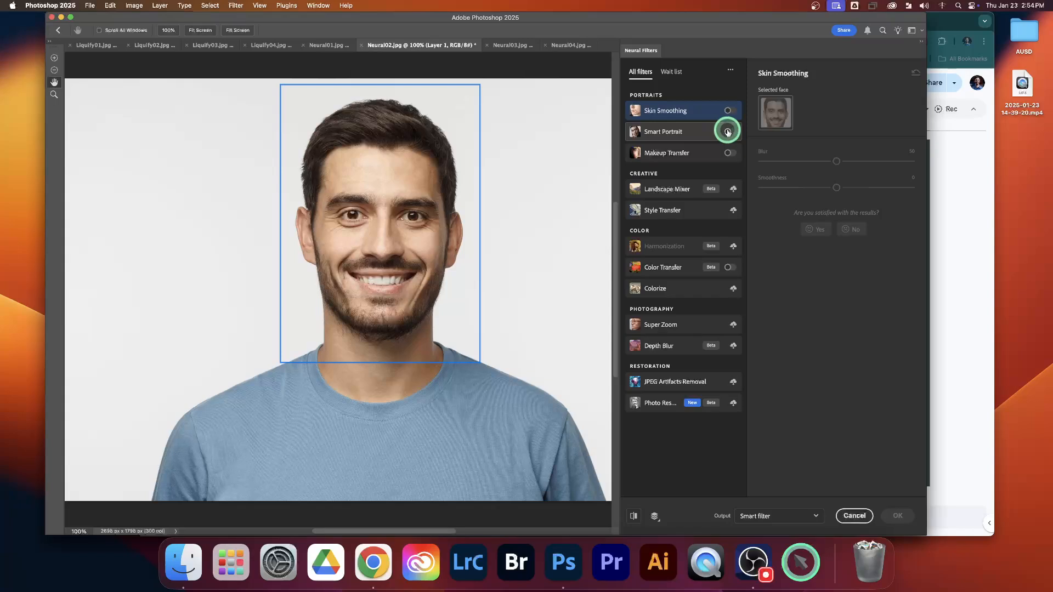
Enable the Smart Portrait filter and set Happiness to -49, Facial age to +46 and Hair thickness to -39.
{"action": "left_click", "coordinate": [729, 133]}
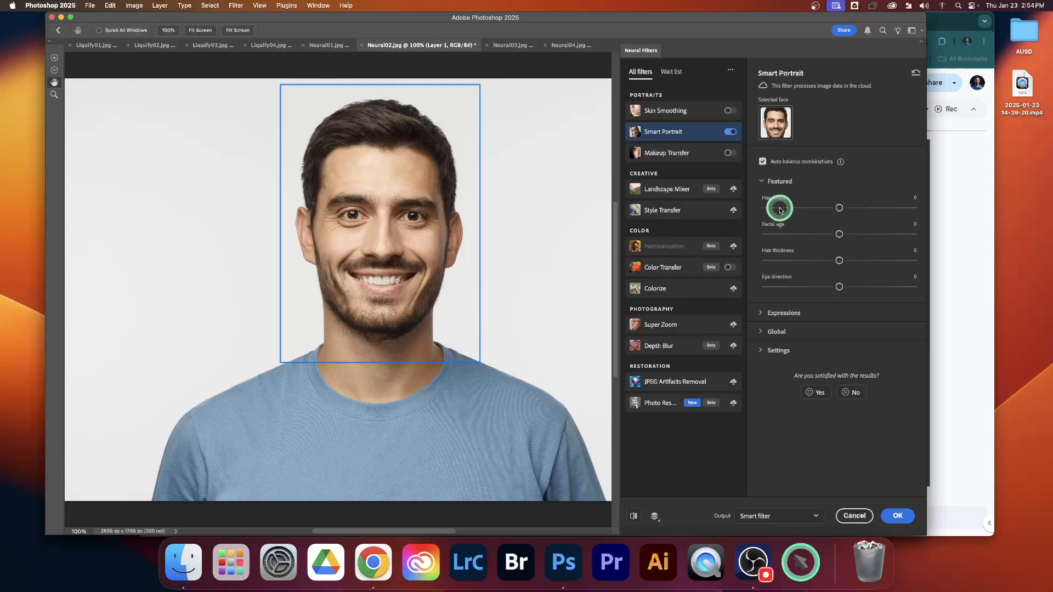
{"action": "left_click_drag", "start_coordinate": [769, 208], "coordinate": [767, 208]}
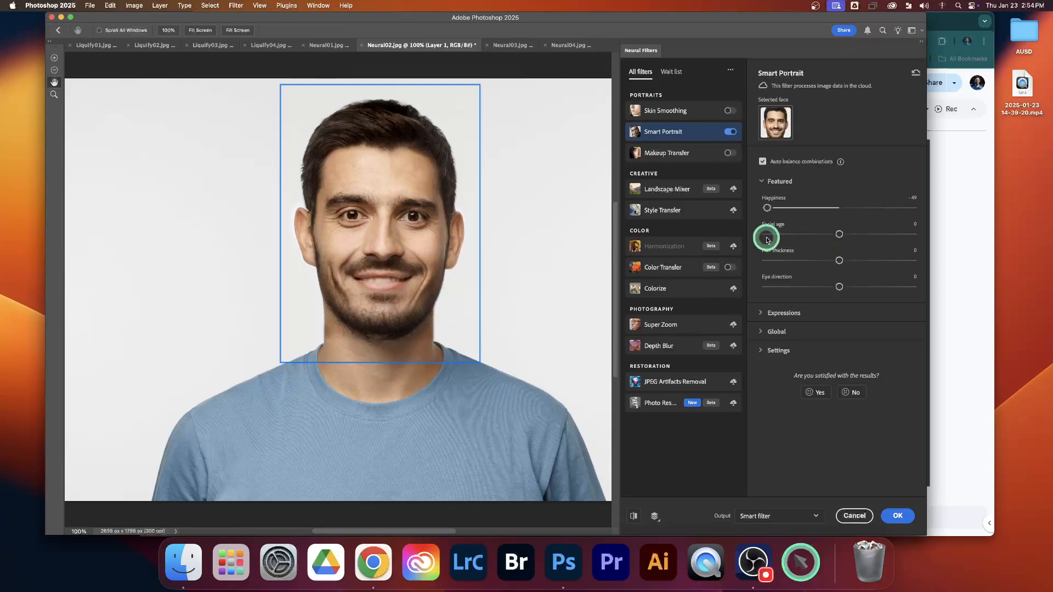
{"action": "left_click", "coordinate": [904, 234]}
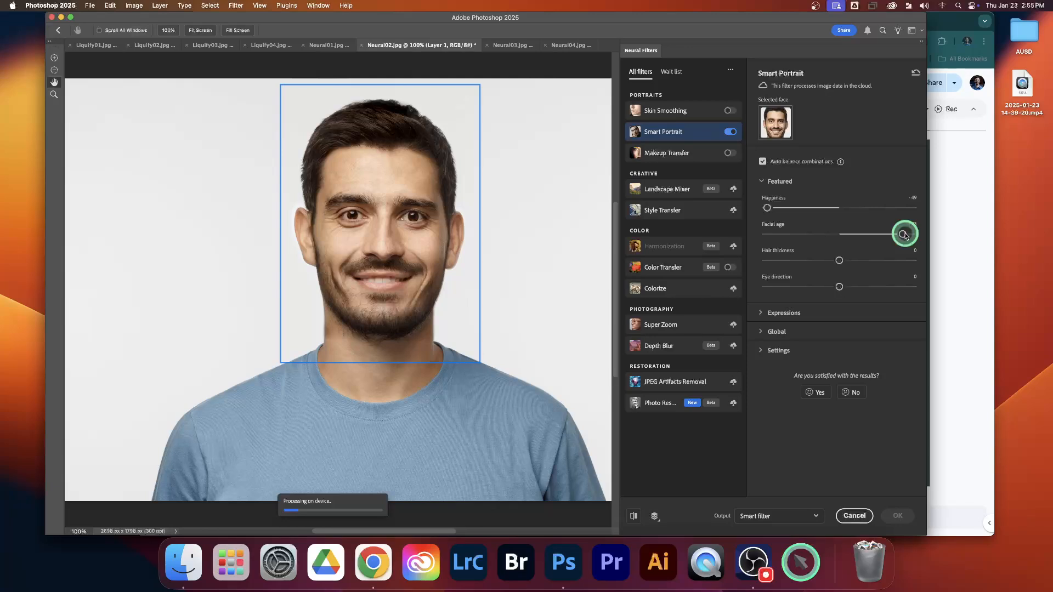
{"action": "left_click_drag", "start_coordinate": [905, 235], "coordinate": [912, 237]}
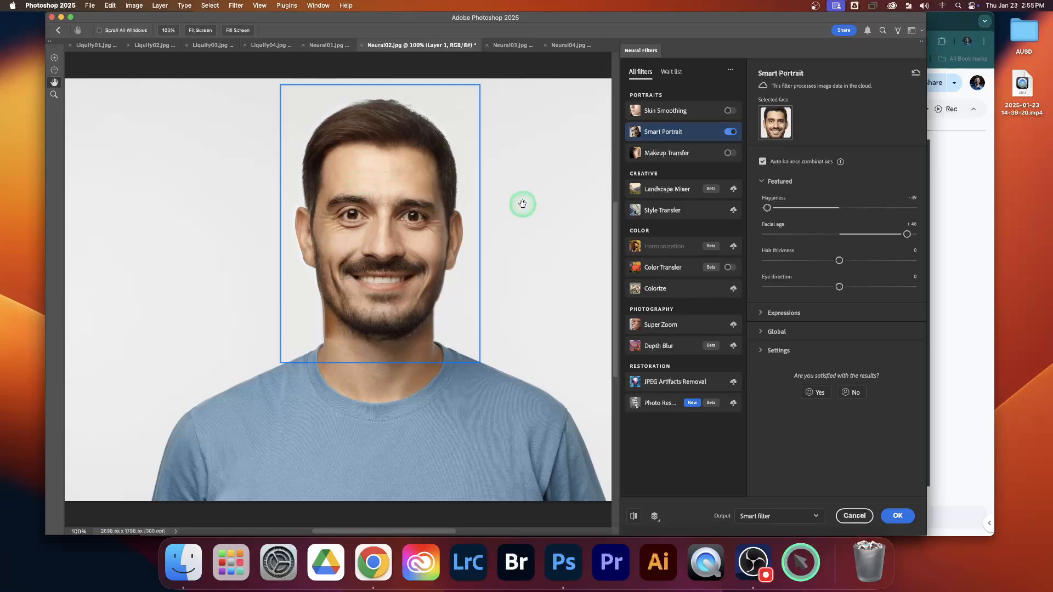
{"action": "left_click_drag", "start_coordinate": [840, 261], "coordinate": [780, 262]}
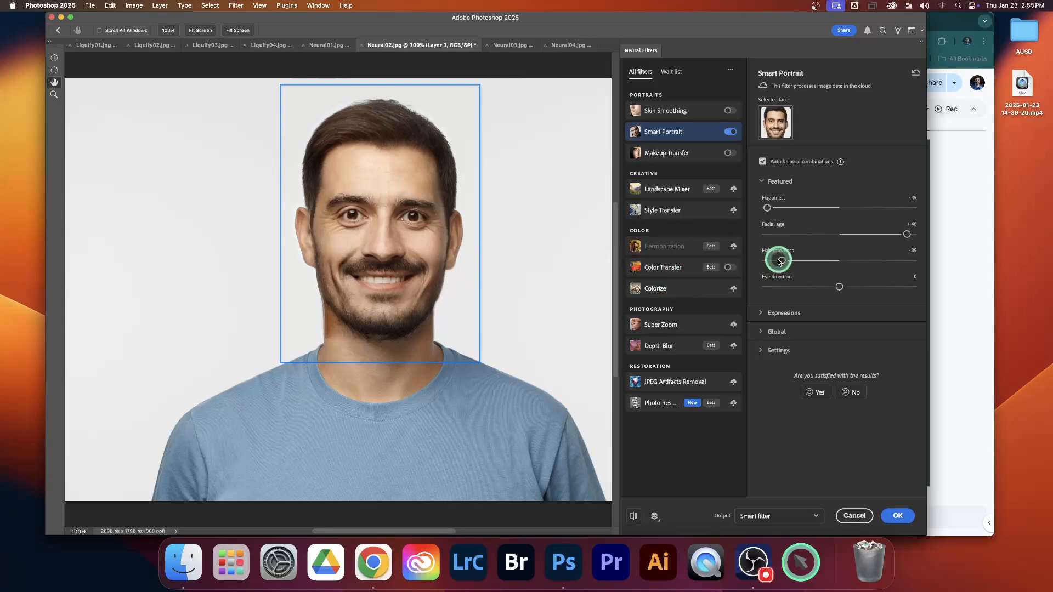
In Smart Portrait, set Surprise to +47, Anger to +42, Head direction to -40 and Fix head alignment to about -35, and apply the filter.
{"action": "left_click", "coordinate": [761, 313]}
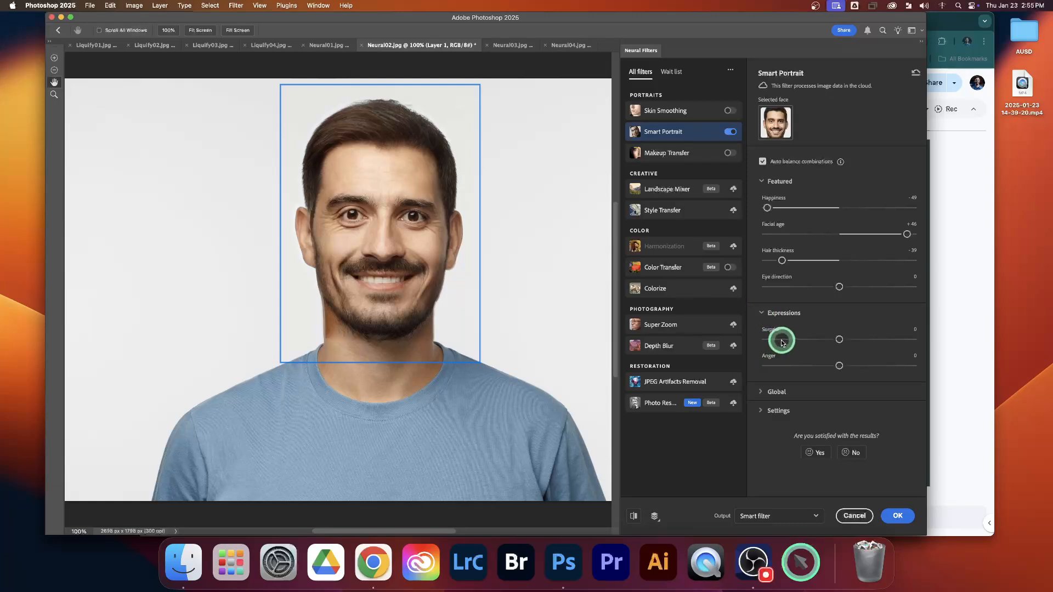
{"action": "left_click", "coordinate": [909, 340]}
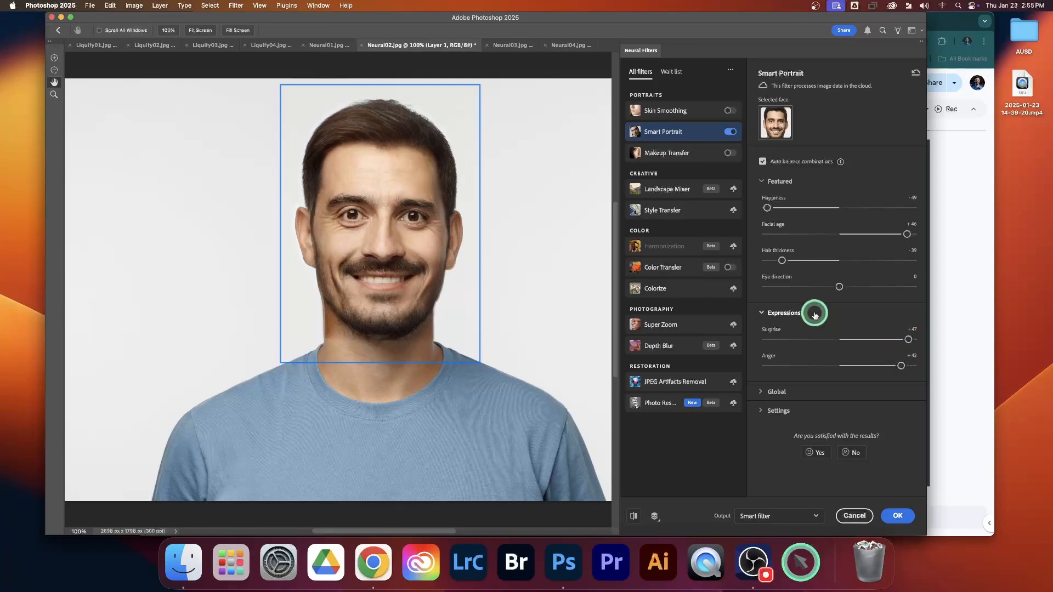
{"action": "left_click", "coordinate": [762, 393]}
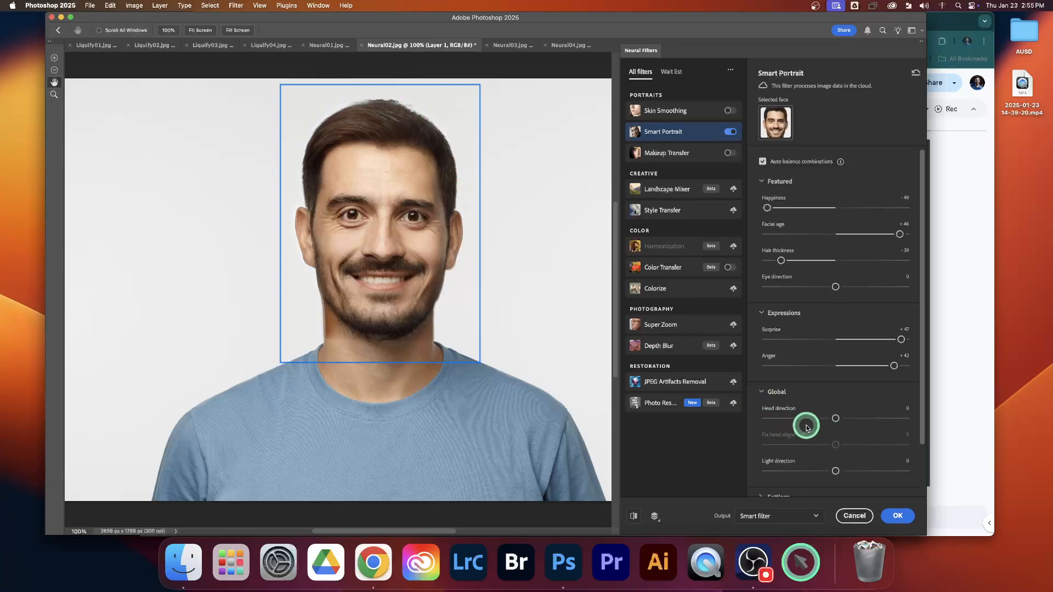
{"action": "left_click", "coordinate": [893, 418]}
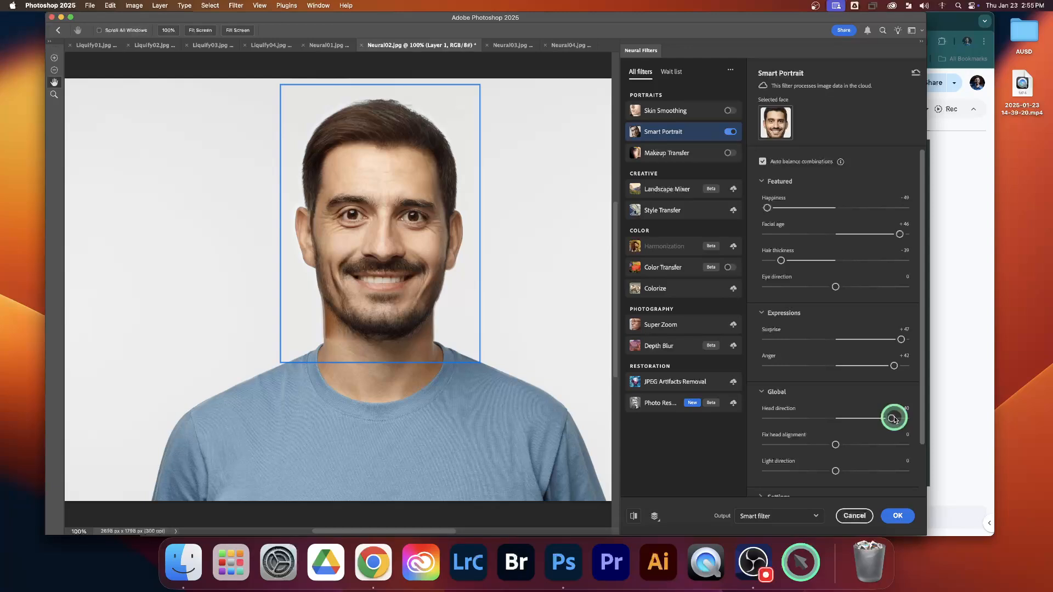
{"action": "left_click", "coordinate": [904, 419]}
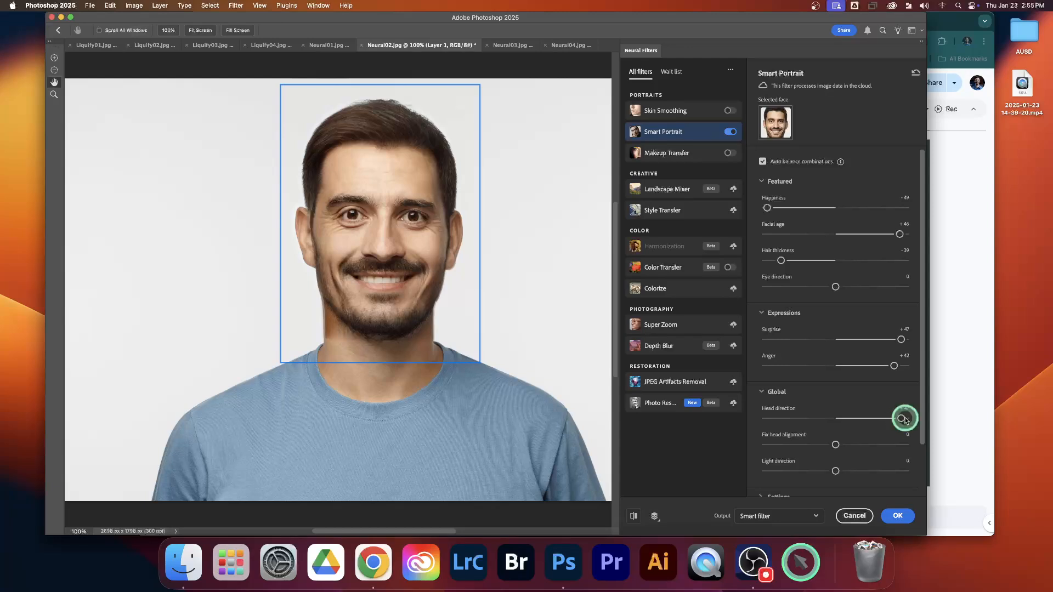
{"action": "left_click_drag", "start_coordinate": [826, 418], "coordinate": [769, 418]}
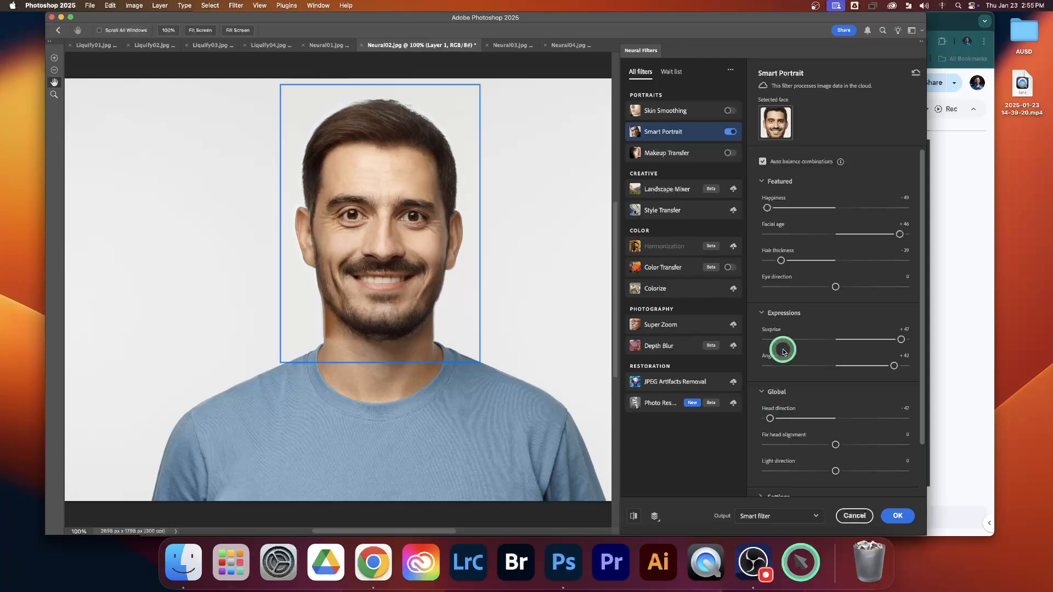
{"action": "left_click_drag", "start_coordinate": [760, 429], "coordinate": [769, 421]}
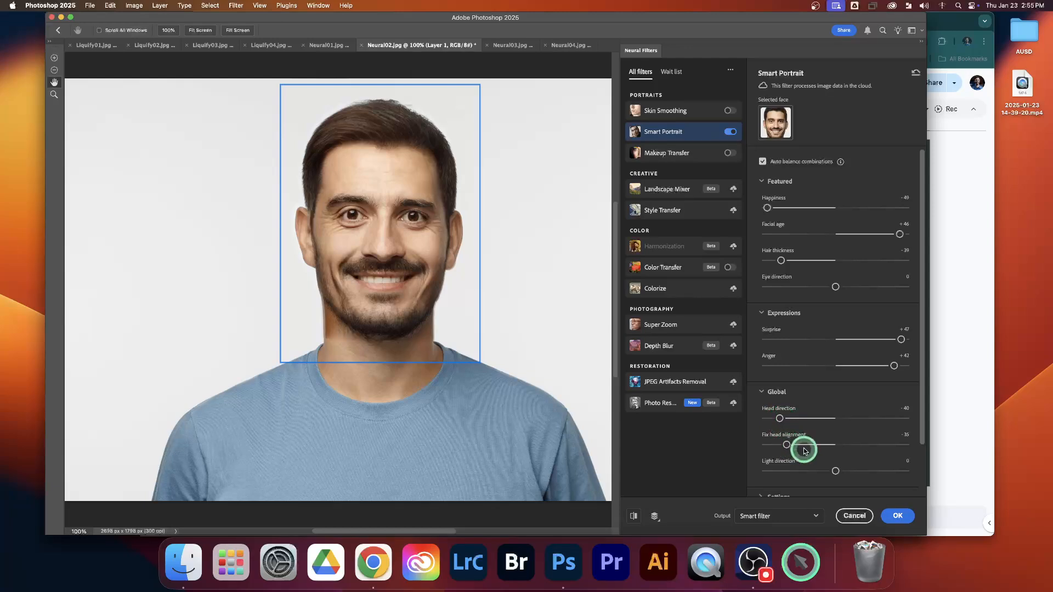
{"action": "left_click", "coordinate": [898, 517]}
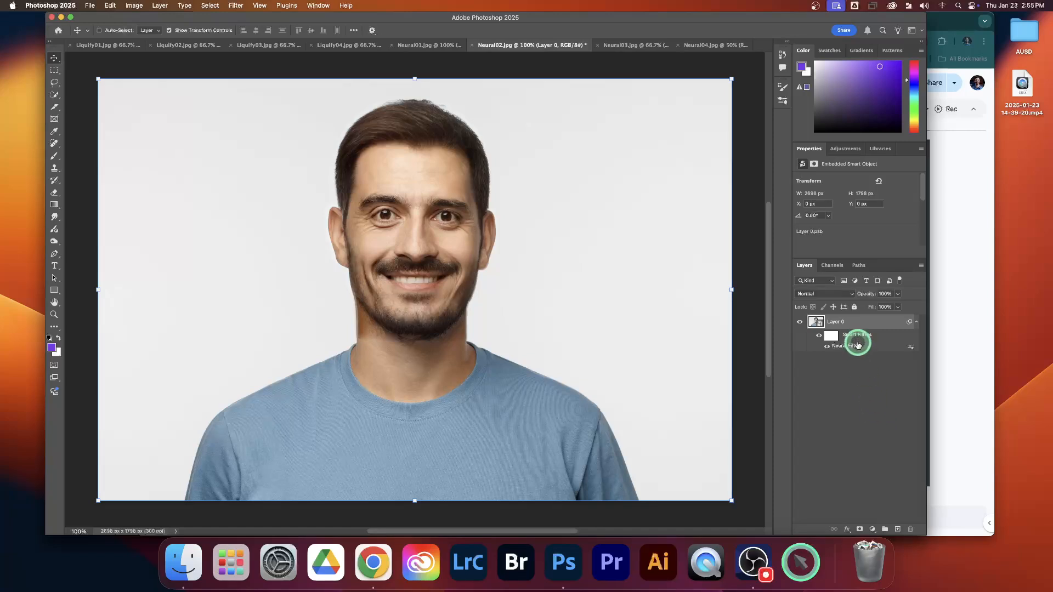
Open the Neural02.jpg smart object in Liquify and set Nose Height to 79 and Nose Width to -57.
{"action": "left_click", "coordinate": [240, 7]}
{"action": "left_click", "coordinate": [260, 103]}
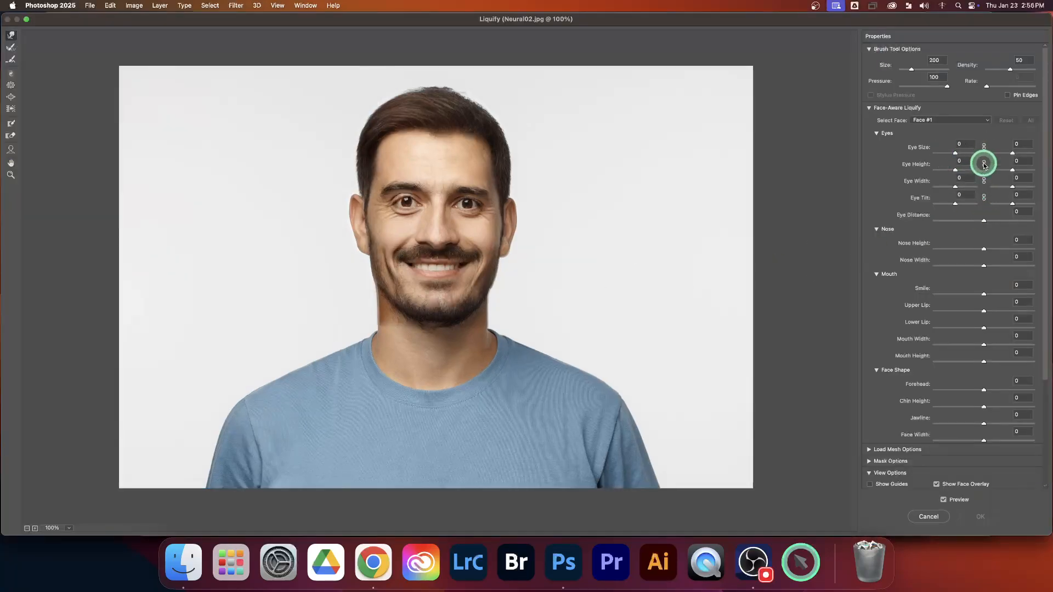
{"action": "left_click", "coordinate": [951, 248]}
{"action": "left_click", "coordinate": [999, 248]}
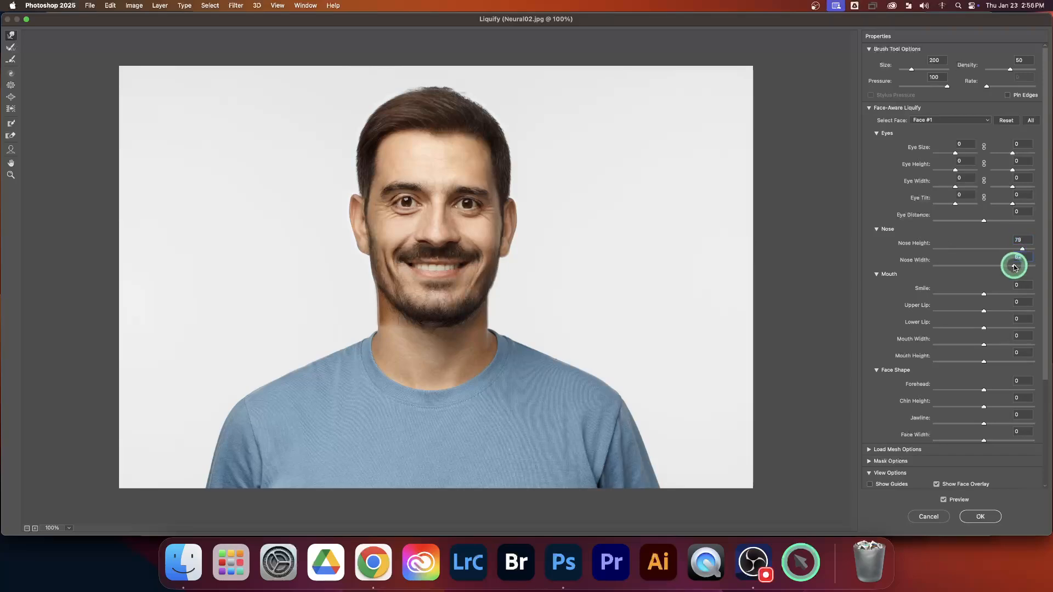
{"action": "left_click", "coordinate": [960, 265]}
Set Smile to -71, Upper Lip to -74, Lower Lip to -76 and Mouth Width to -74, and apply the Liquify filter.
{"action": "left_click", "coordinate": [950, 294]}
{"action": "left_click", "coordinate": [947, 310]}
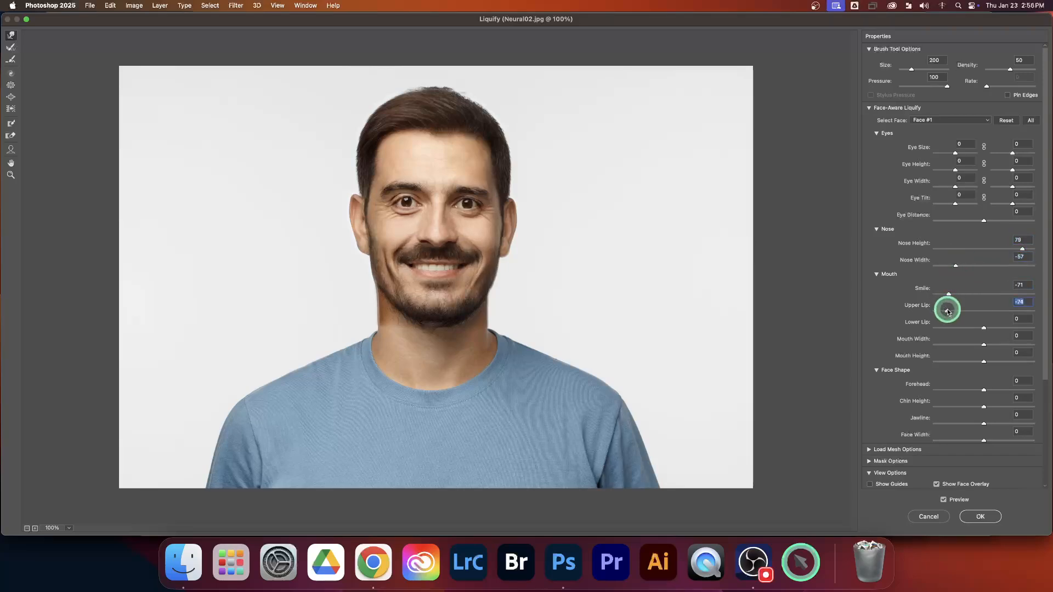
{"action": "left_click", "coordinate": [948, 344]}
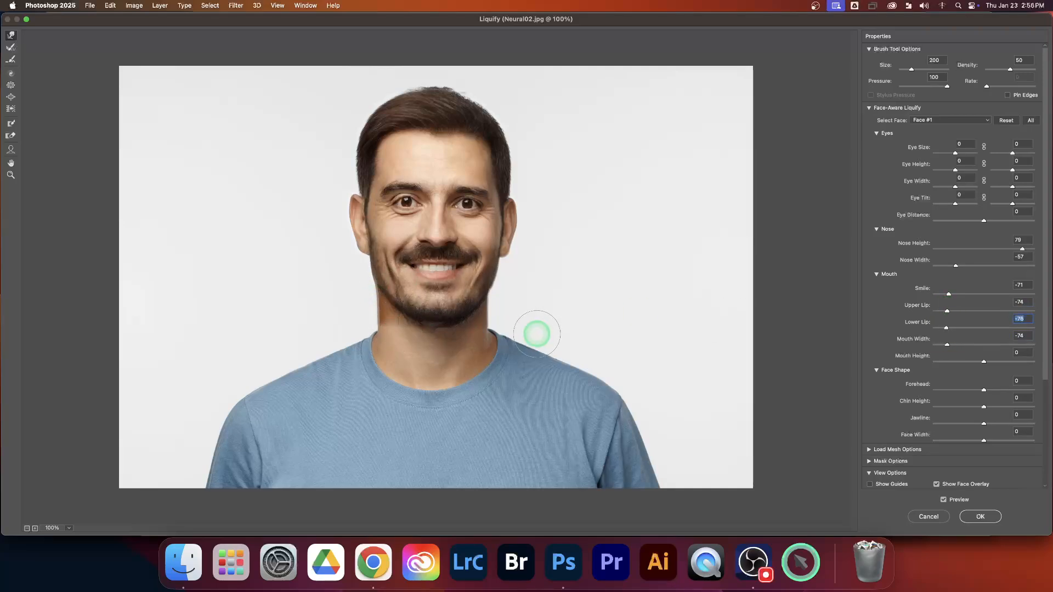
{"action": "left_click", "coordinate": [983, 518]}
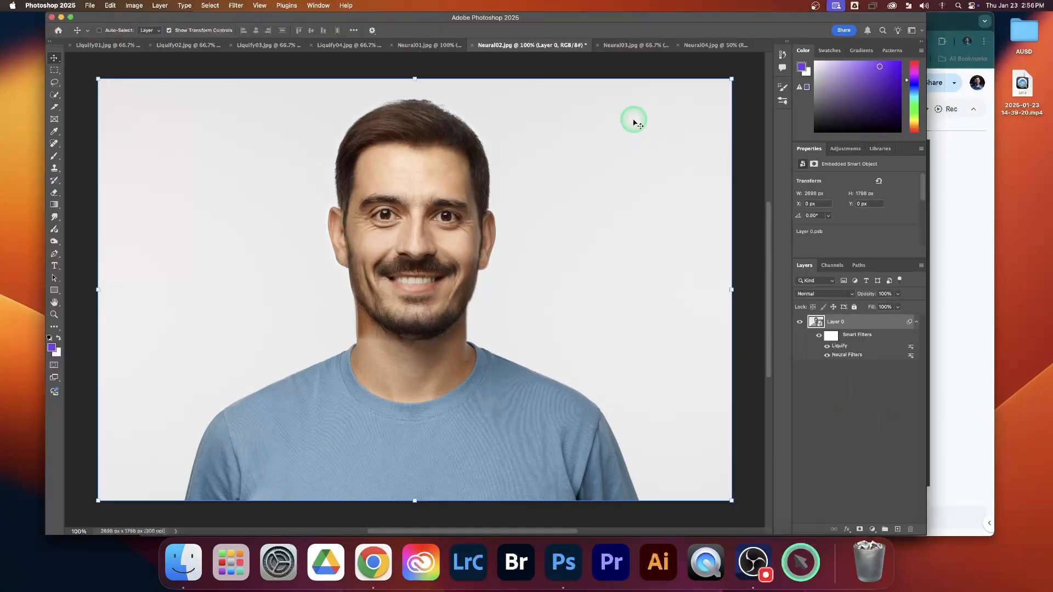
Convert the Background layer of Neural03.jpg to a smart object and open it in Neural Filters.
{"action": "left_click", "coordinate": [628, 46]}
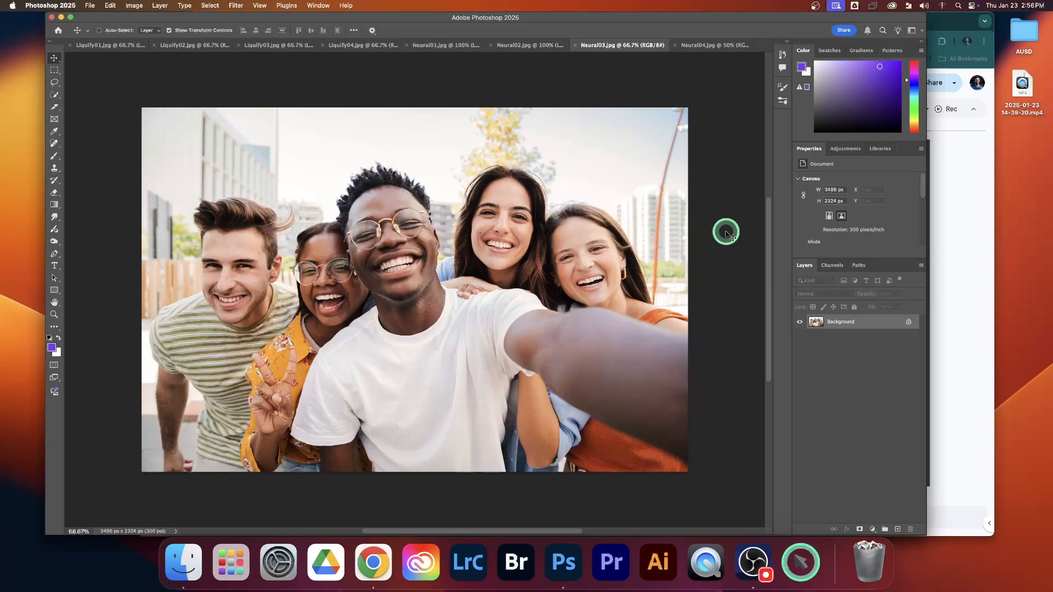
{"action": "right_click", "coordinate": [874, 322]}
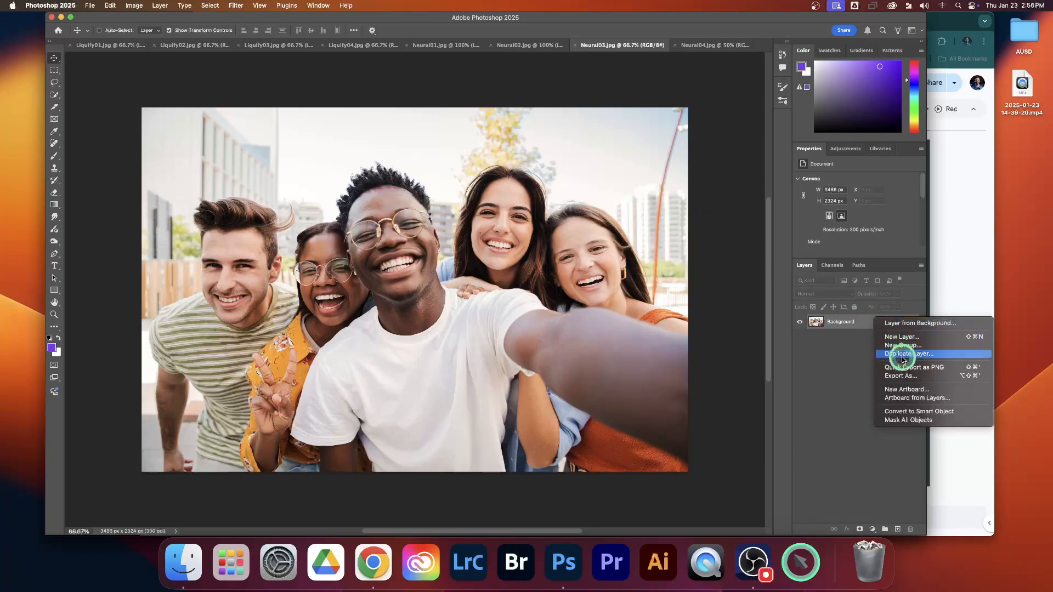
{"action": "left_click", "coordinate": [904, 412]}
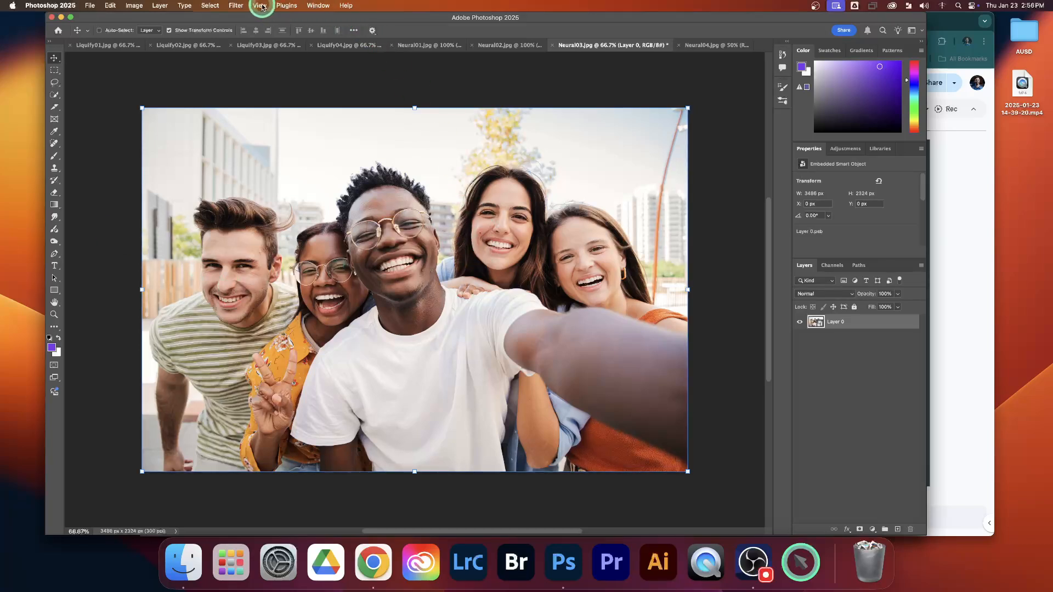
{"action": "left_click", "coordinate": [236, 5]}
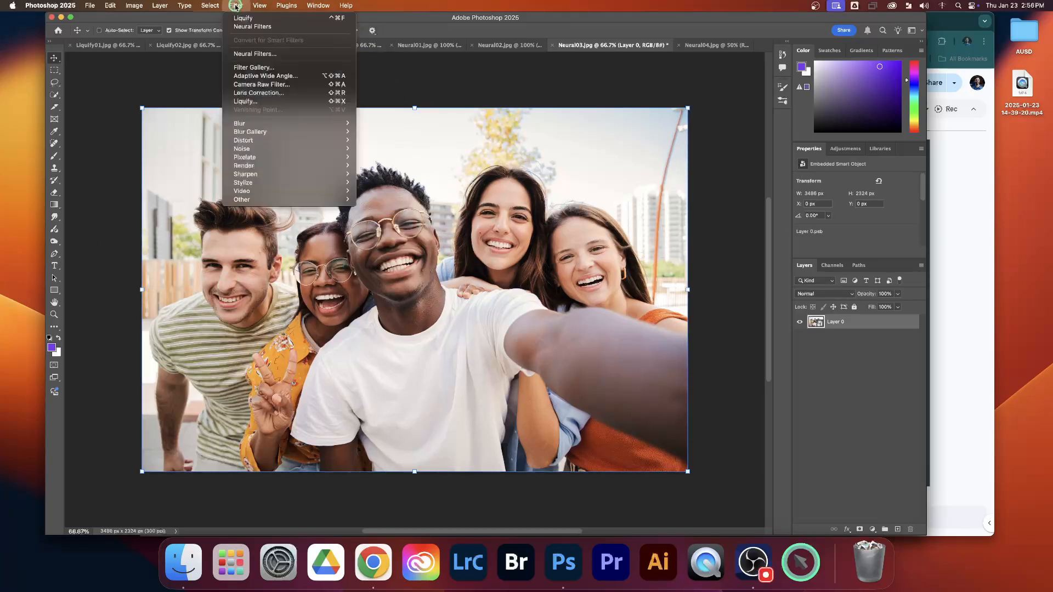
{"action": "left_click", "coordinate": [263, 55]}
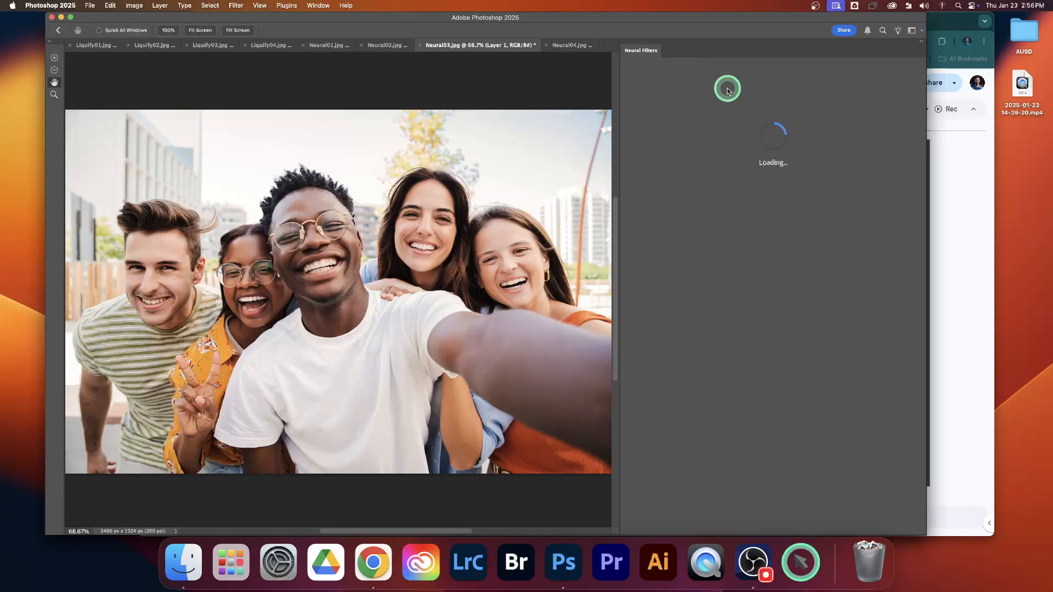
{"action": "left_click_drag", "start_coordinate": [702, 19], "coordinate": [706, 20]}
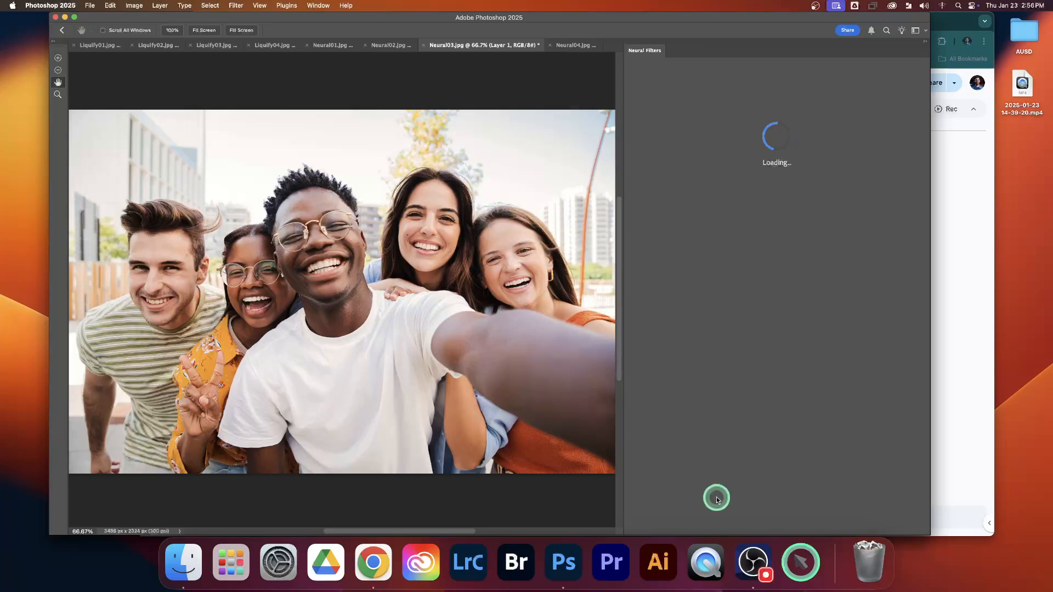
{"action": "left_click", "coordinate": [746, 563]}
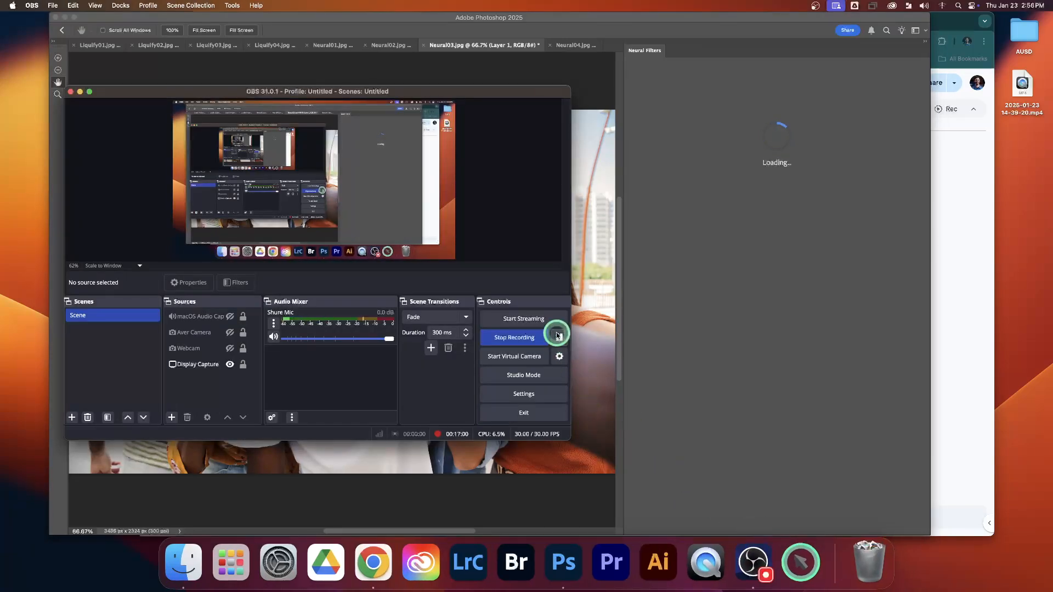
{"action": "left_click", "coordinate": [784, 298]}
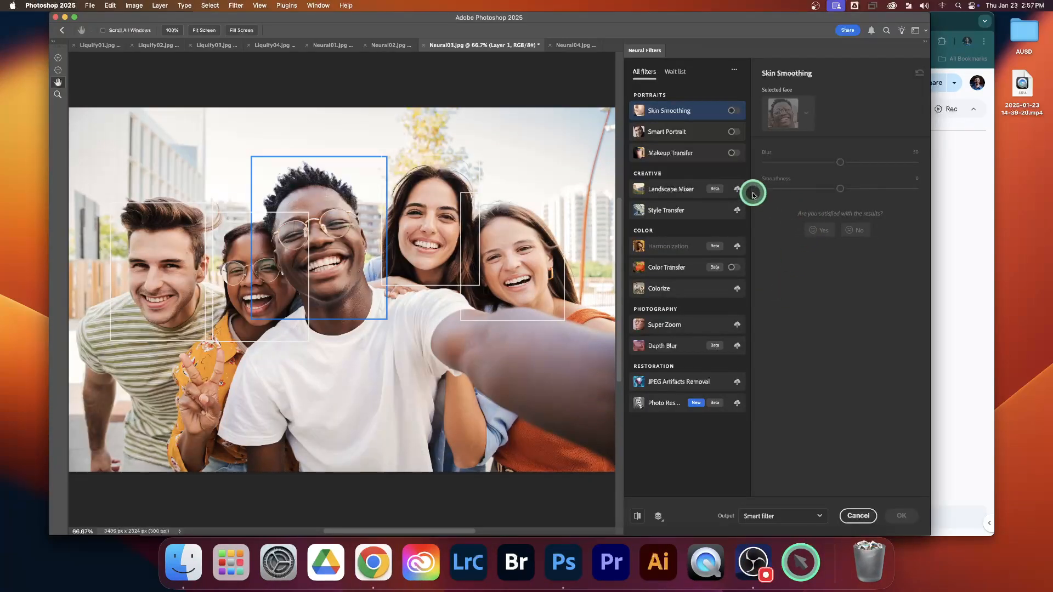
Enable Smart Portrait for the man in the white T-shirt with Happiness +43, Facial age +44, Hair thickness +43 and Eye direction +42.
{"action": "left_click", "coordinate": [733, 132]}
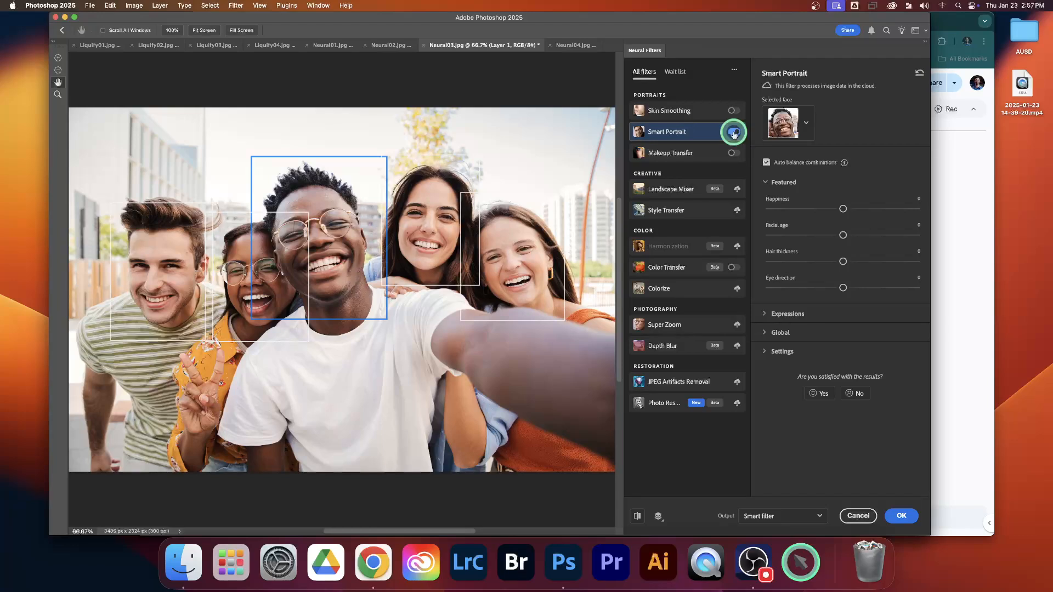
{"action": "left_click", "coordinate": [806, 123]}
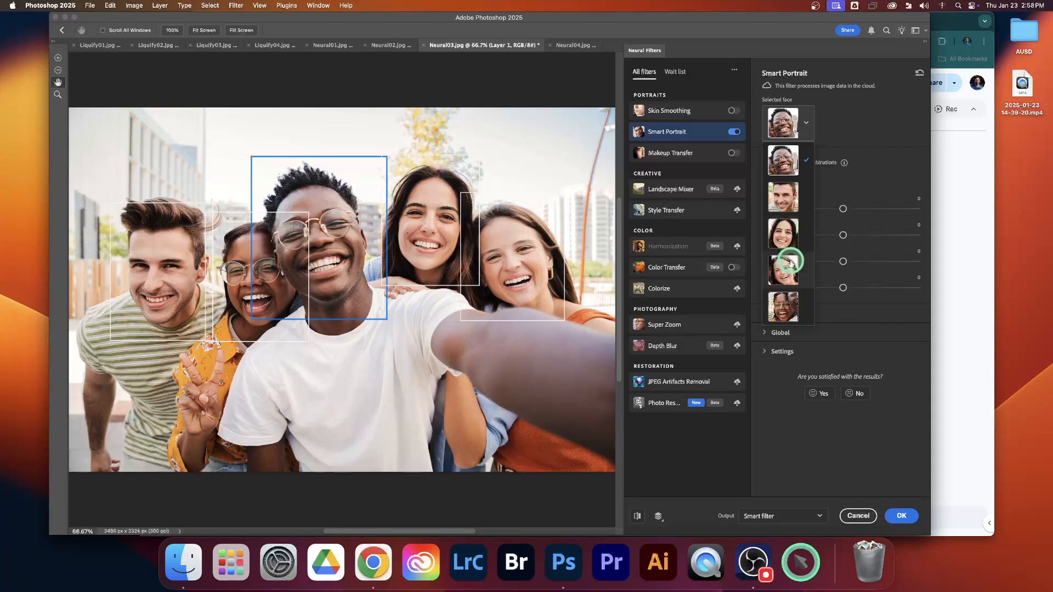
{"action": "left_click", "coordinate": [851, 138]}
{"action": "left_click_drag", "start_coordinate": [833, 213], "coordinate": [909, 210]}
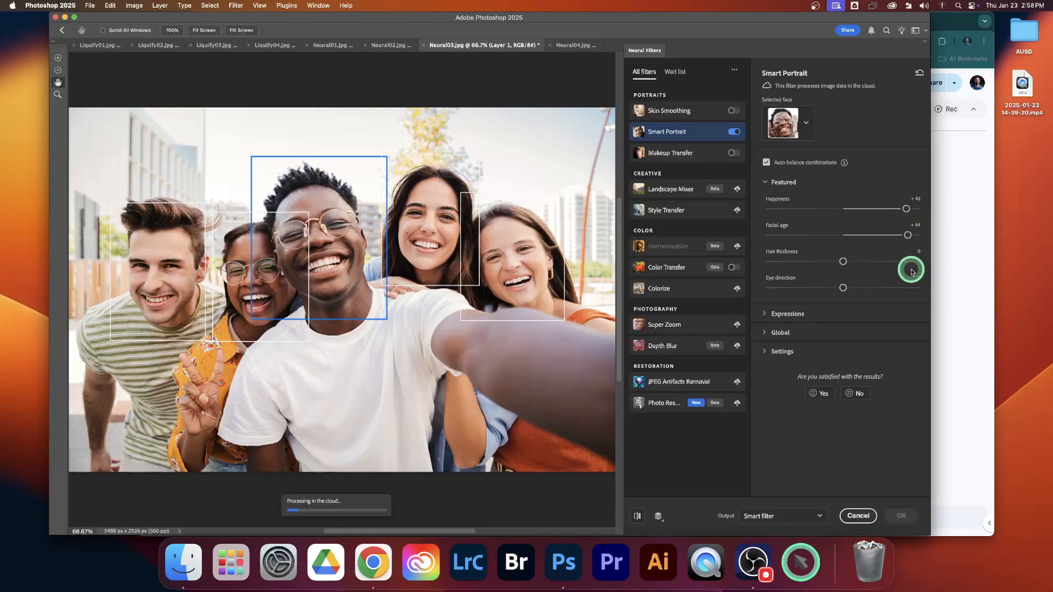
{"action": "left_click", "coordinate": [908, 289]}
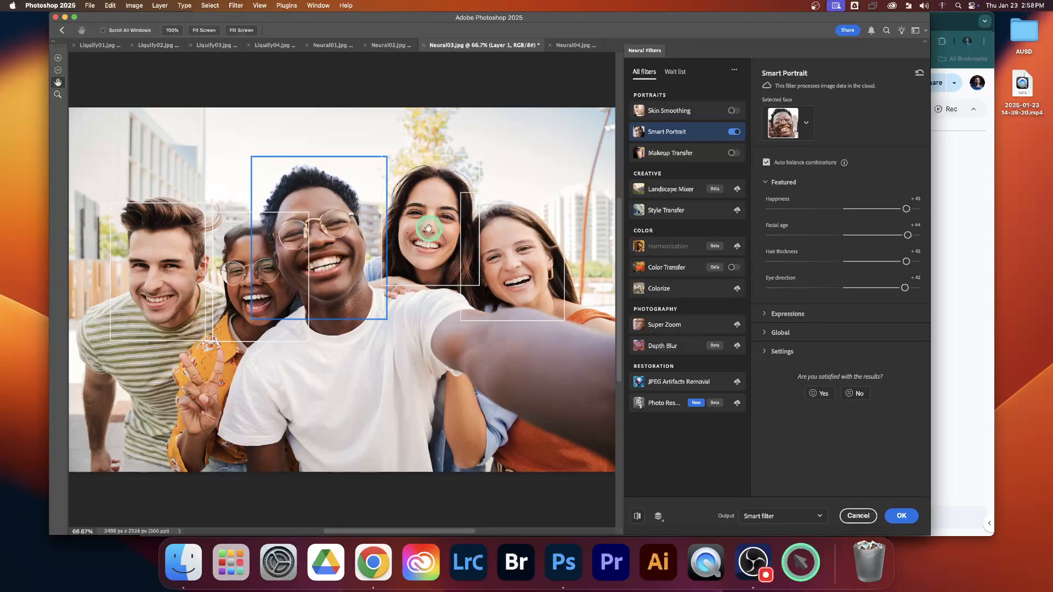
Switch the selected face to the man in the striped shirt, and apply Neural Filters as a smart filter.
{"action": "left_click", "coordinate": [805, 125]}
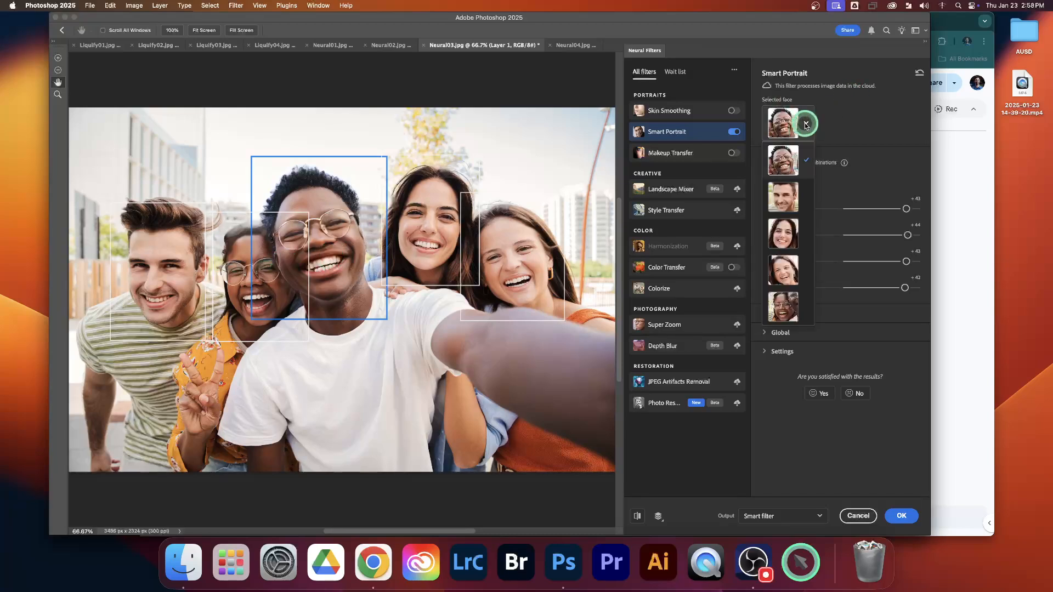
{"action": "left_click", "coordinate": [781, 211]}
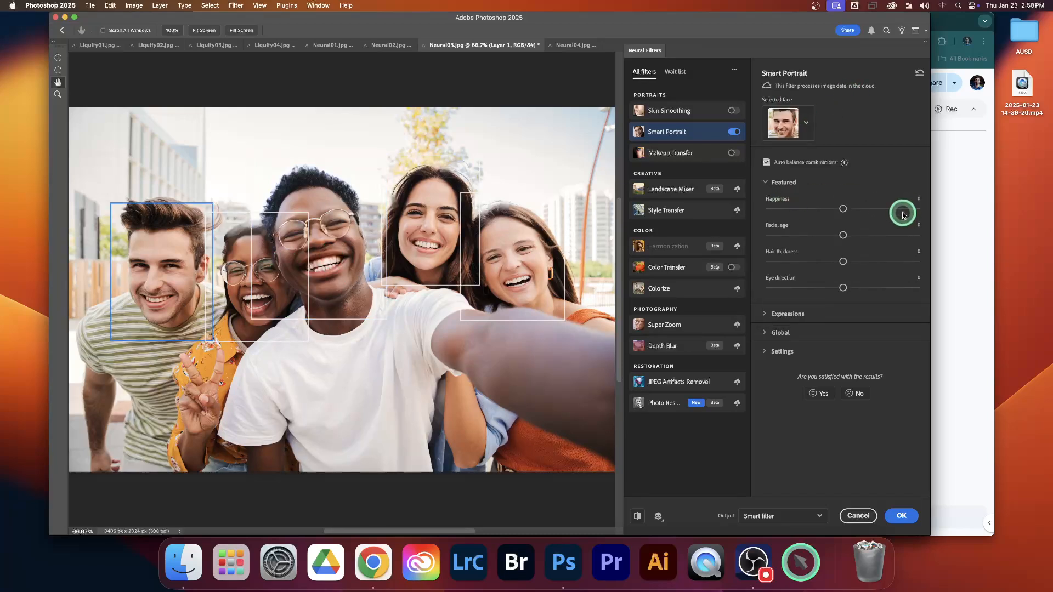
{"action": "left_click", "coordinate": [902, 515]}
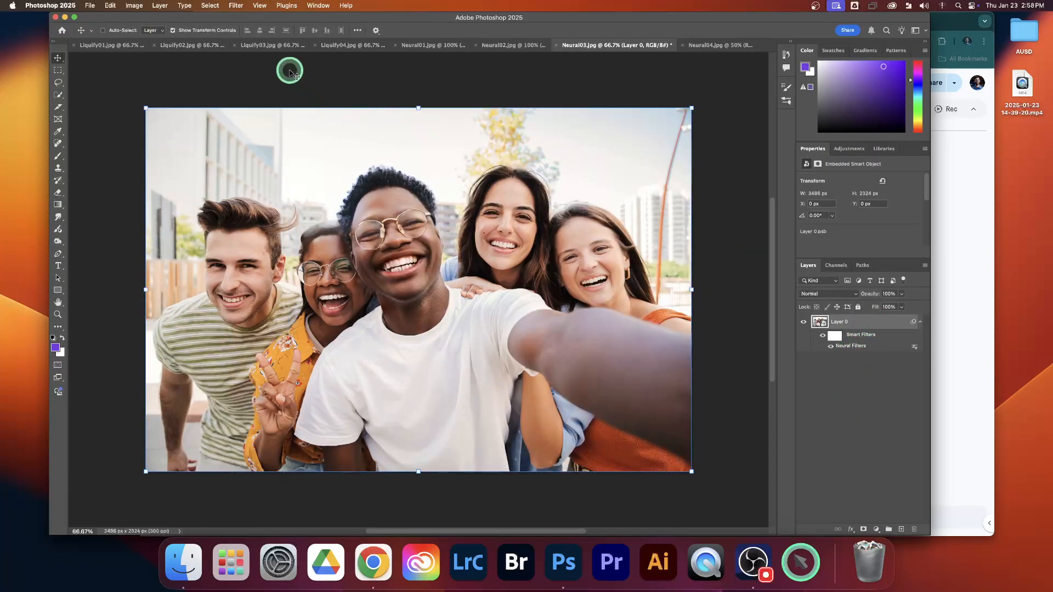
Open the Neural03.jpg smart object in Liquify, select Face #2, link both eyes' Eye Size, set it to 52 and apply.
{"action": "left_click", "coordinate": [236, 7]}
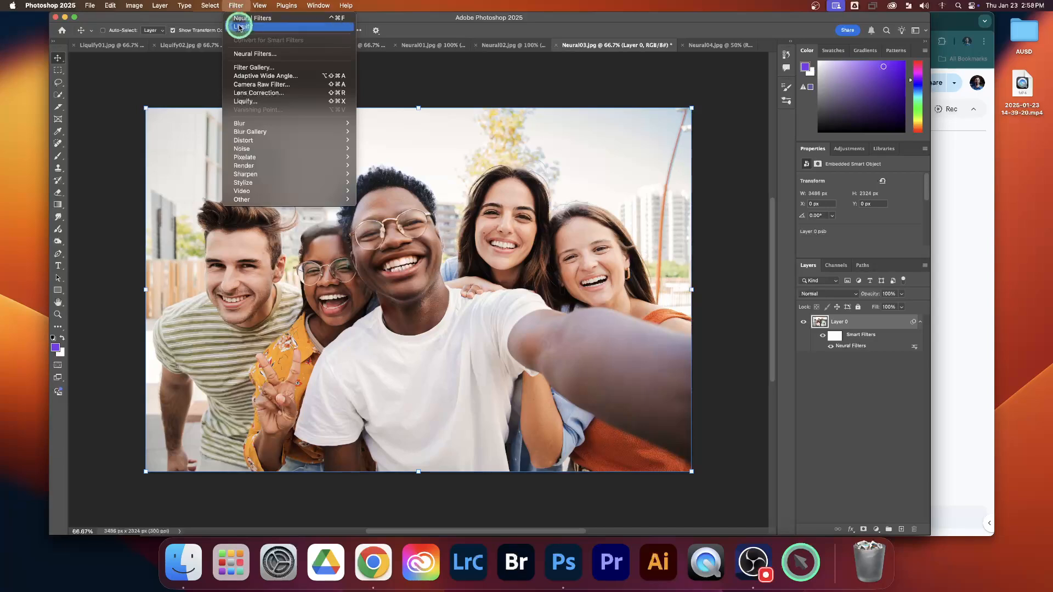
{"action": "left_click", "coordinate": [248, 101]}
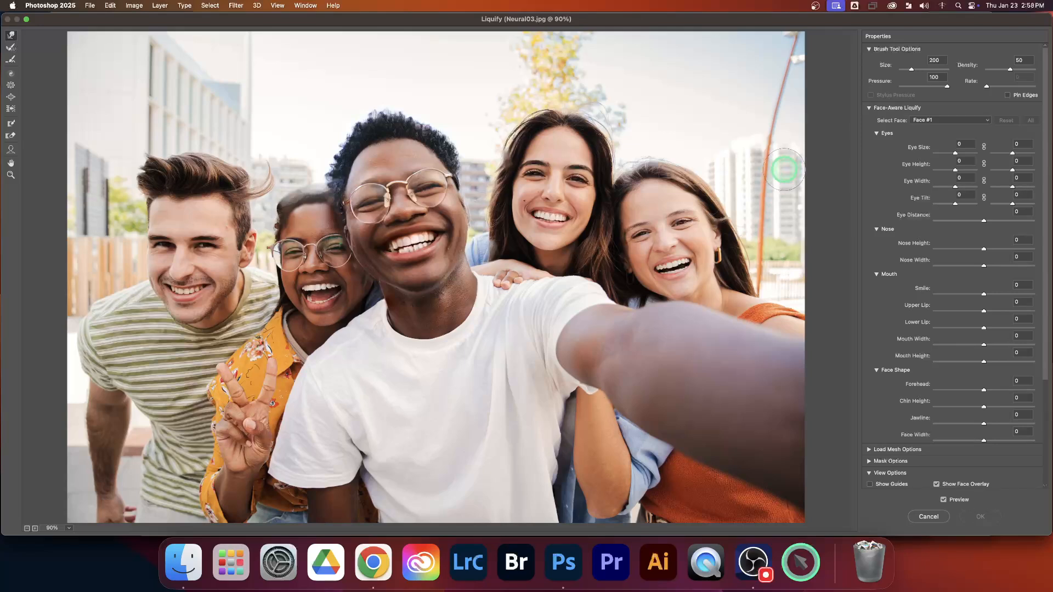
{"action": "left_click", "coordinate": [937, 121]}
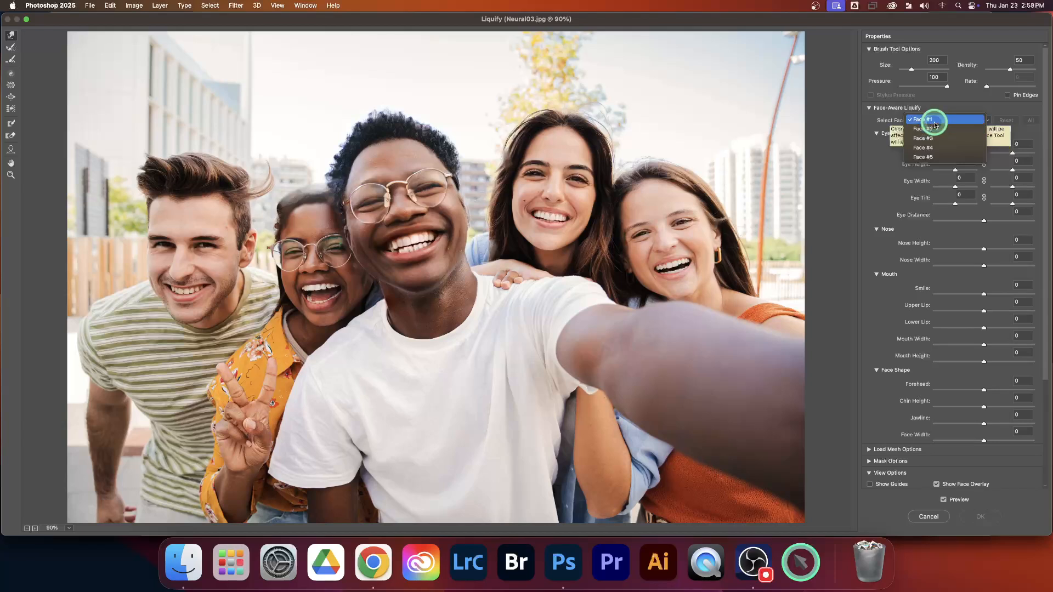
{"action": "left_click", "coordinate": [936, 129]}
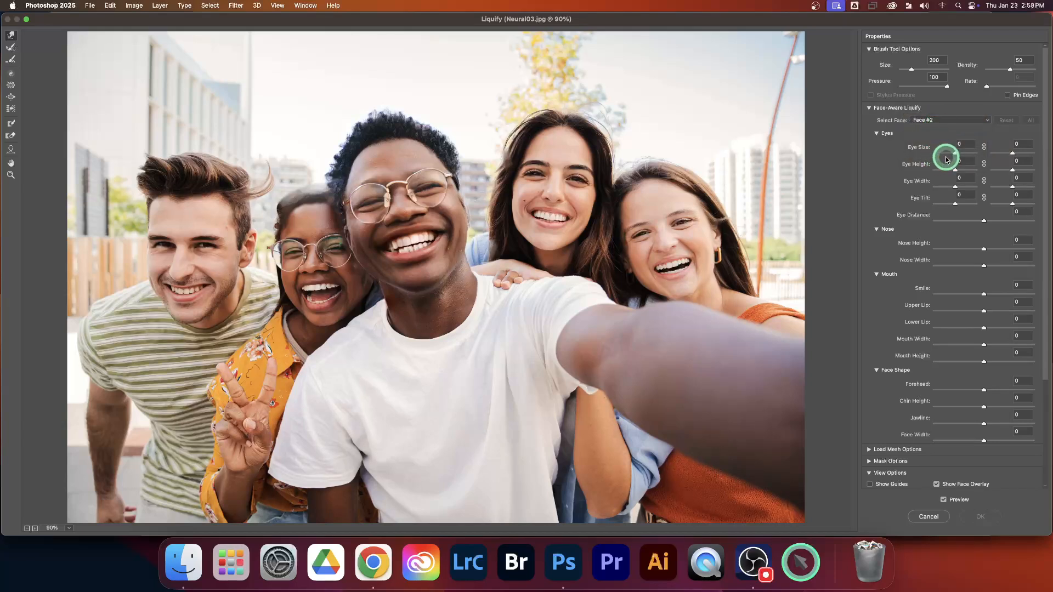
{"action": "left_click", "coordinate": [985, 147]}
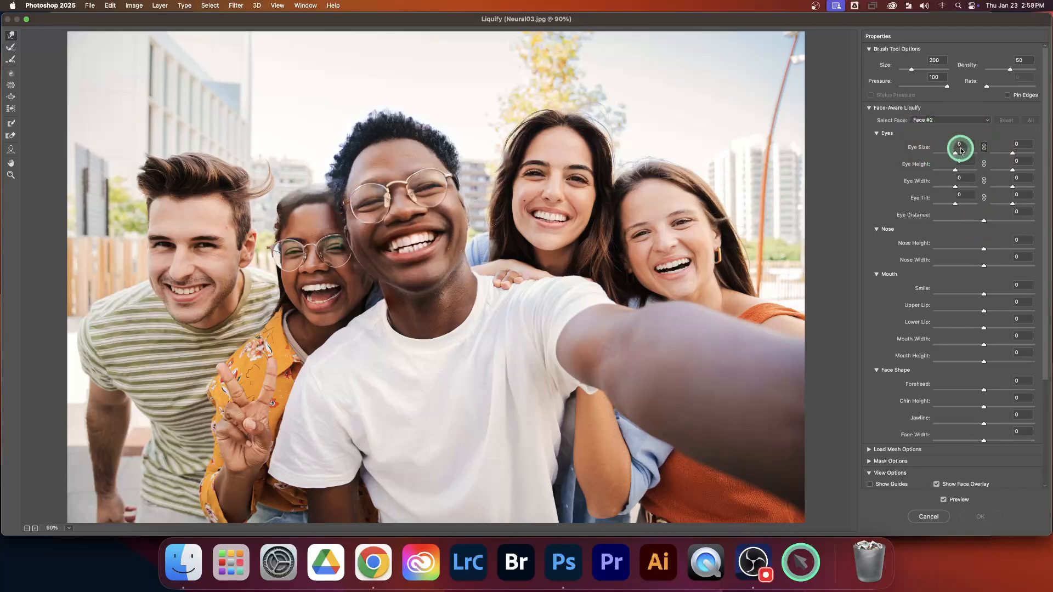
{"action": "left_click_drag", "start_coordinate": [956, 153], "coordinate": [969, 154]}
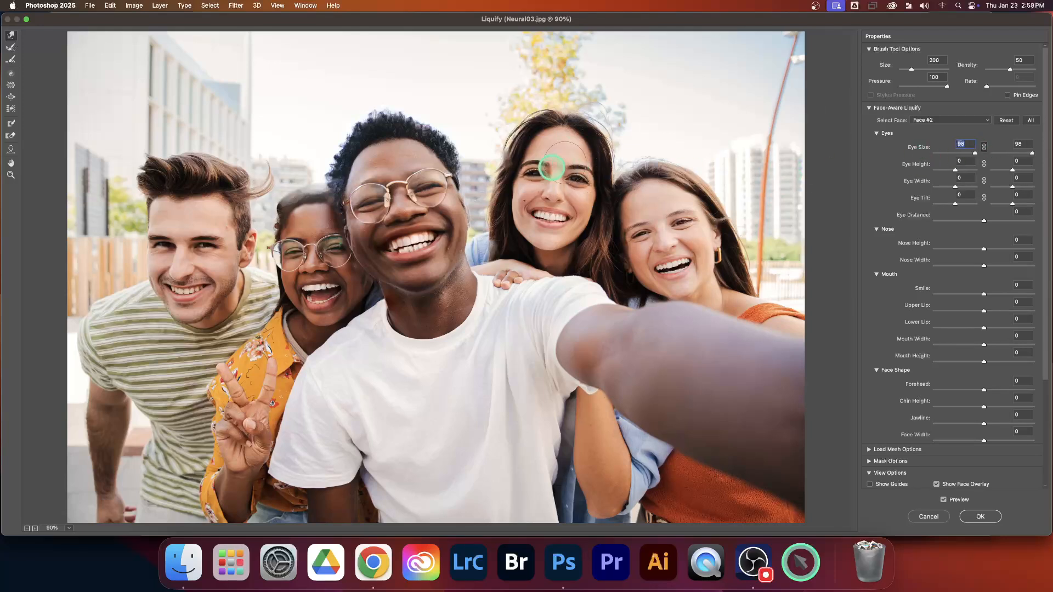
{"action": "left_click_drag", "start_coordinate": [976, 153], "coordinate": [946, 155]}
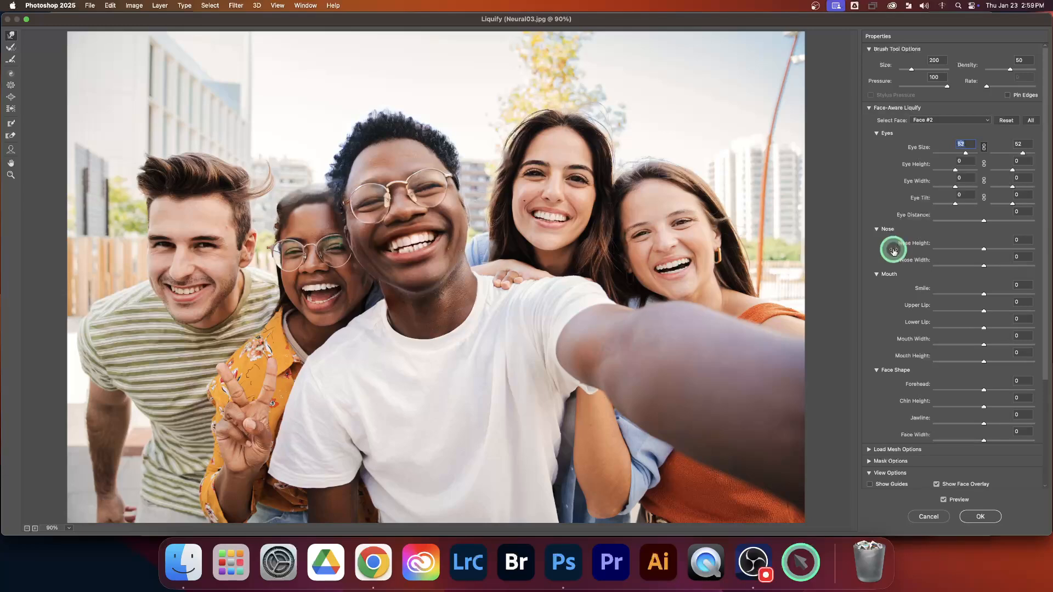
{"action": "left_click", "coordinate": [982, 517]}
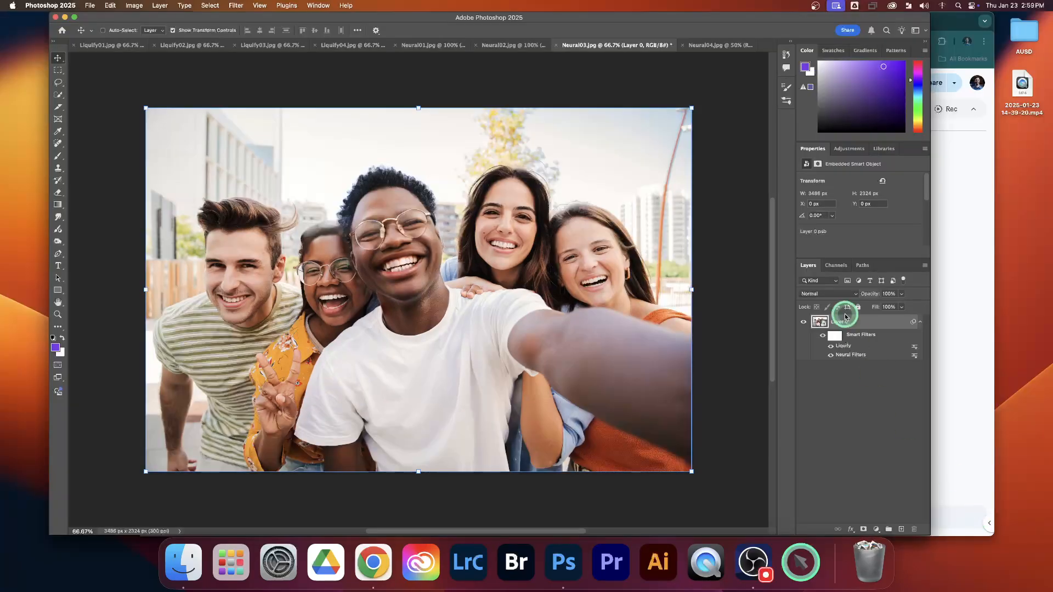
Review the open photos Neural04.jpg, Liquify01.jpg, Liquify02.jpg and Liquify03.jpg in turn.
{"action": "left_click", "coordinate": [706, 46]}
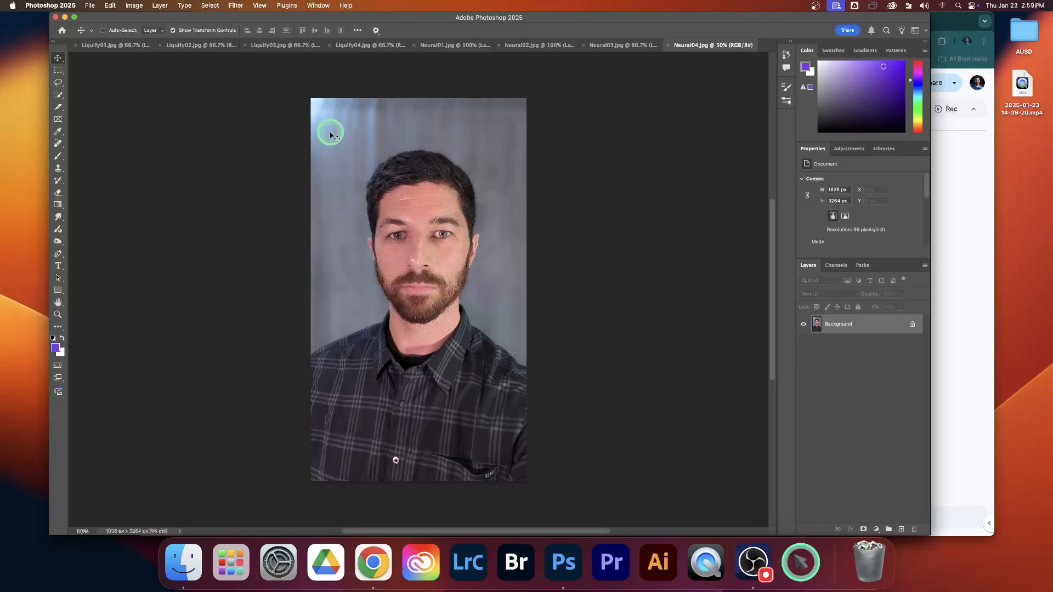
{"action": "left_click", "coordinate": [110, 46]}
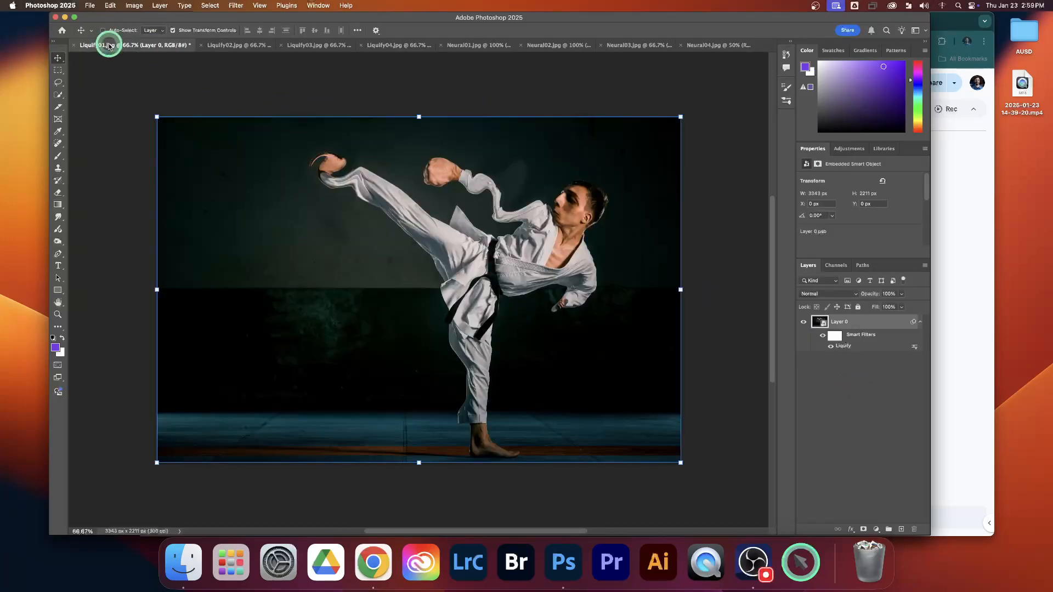
{"action": "left_click", "coordinate": [227, 48]}
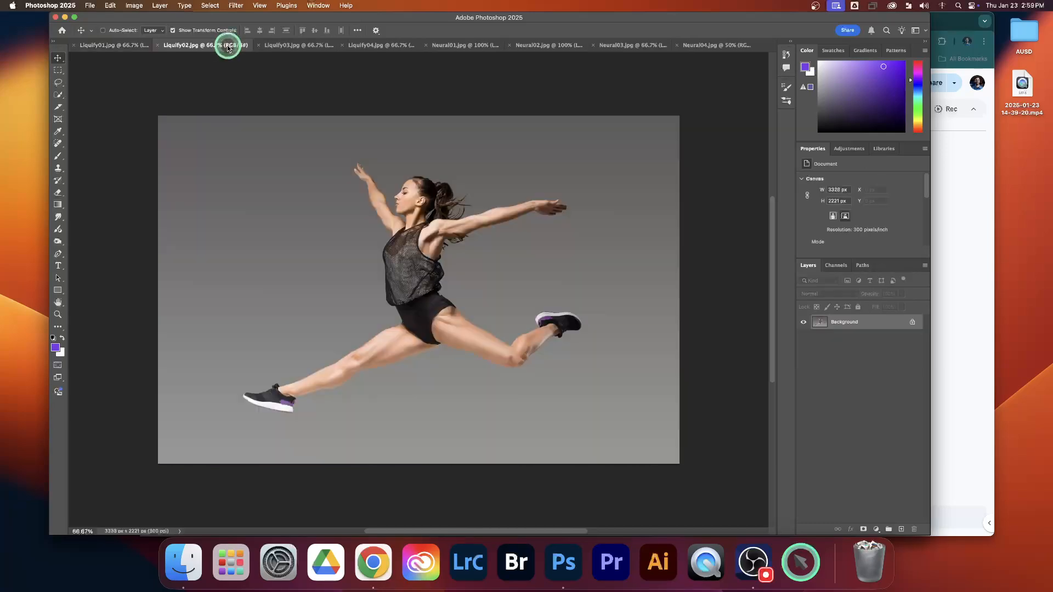
{"action": "left_click", "coordinate": [296, 45]}
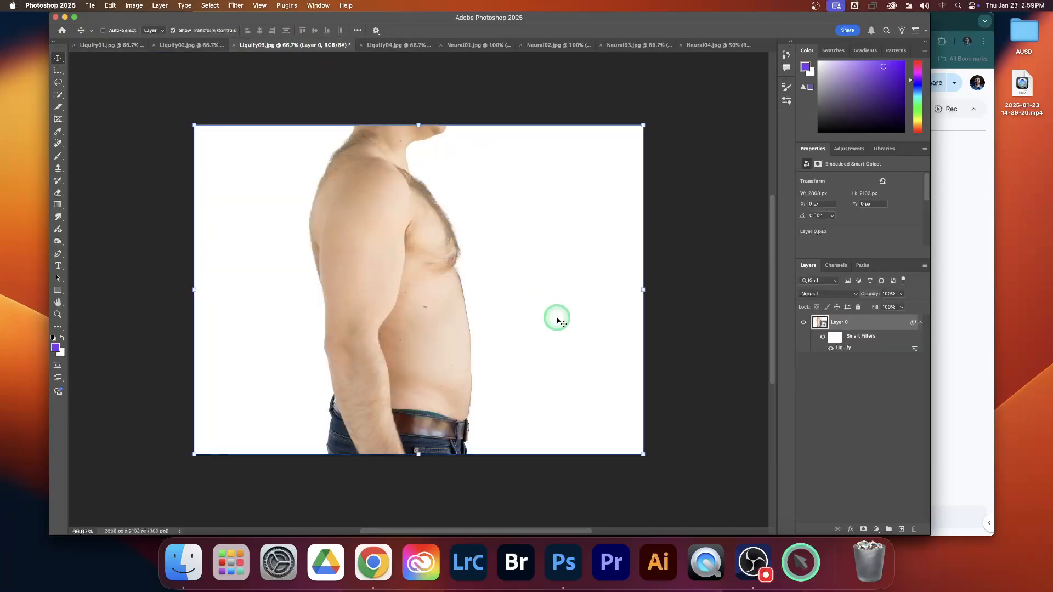